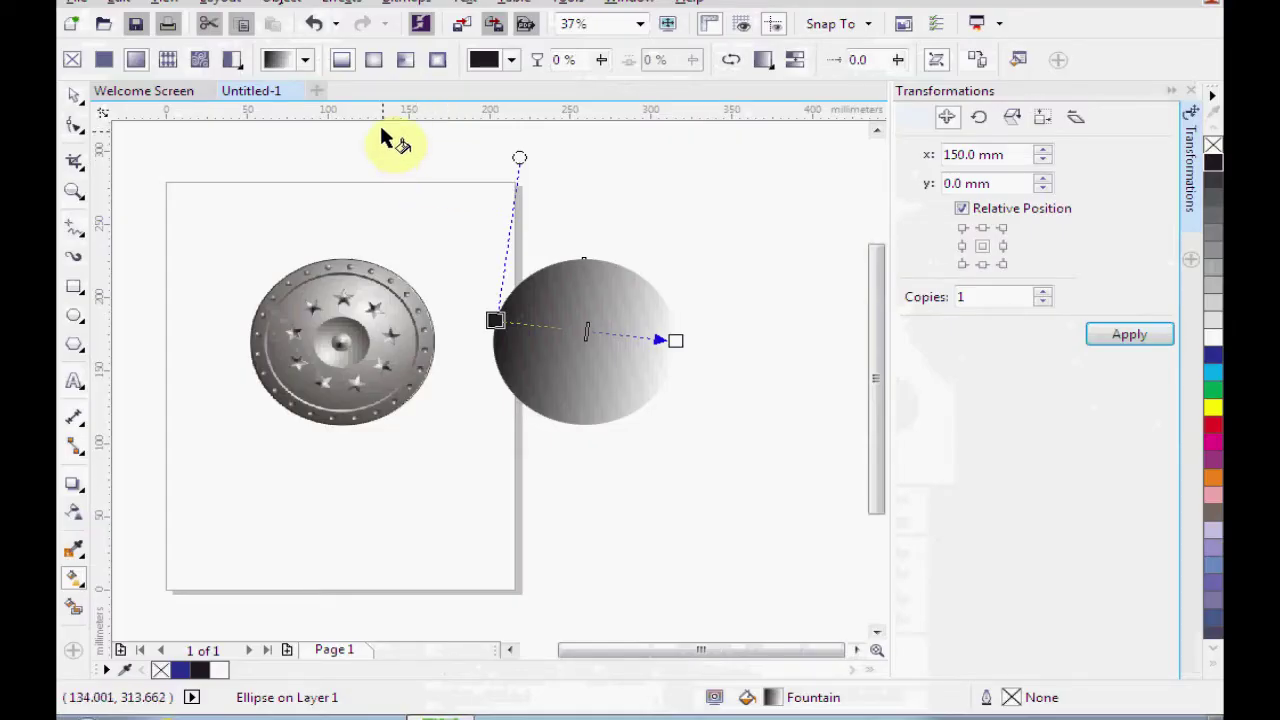
- Change the plain disc's fountain fill to elliptical and move its white centre to the disc's upper right area
click(373, 60)
click(601, 343)
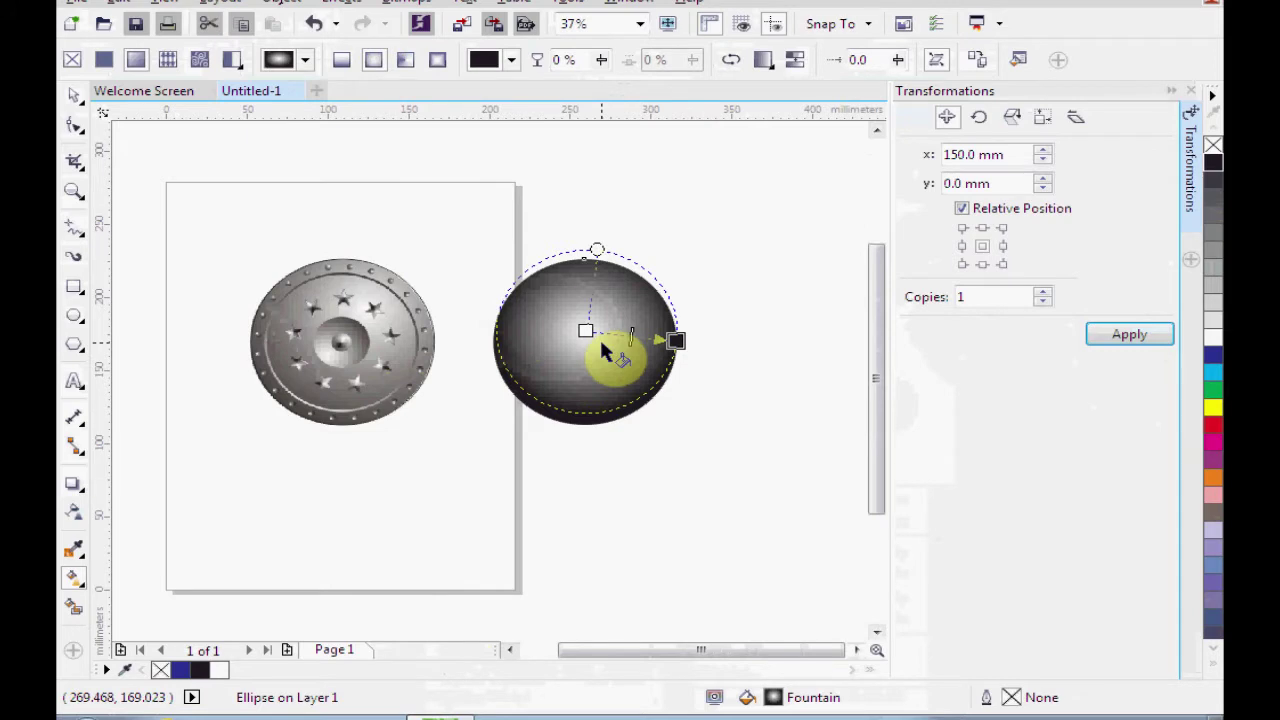
scroll(601, 343, up, 1)
drag(485, 392, 545, 329)
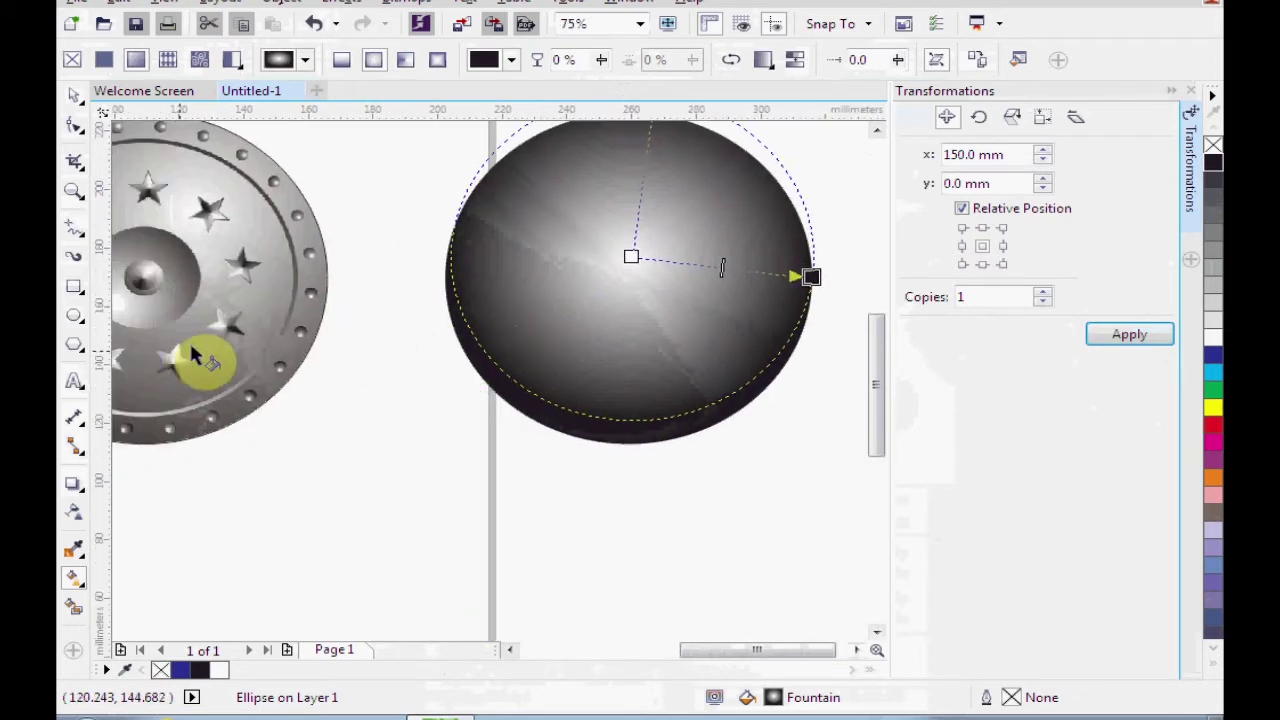
drag(220, 336, 320, 380)
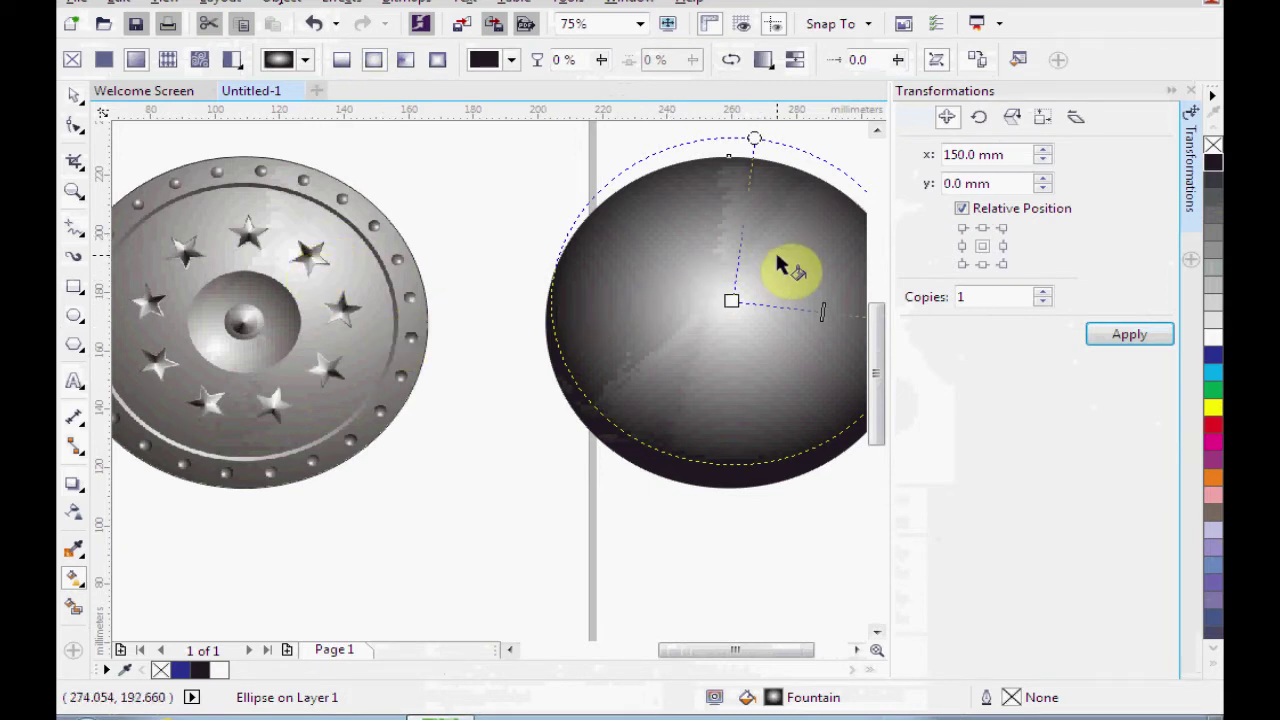
drag(731, 300, 770, 261)
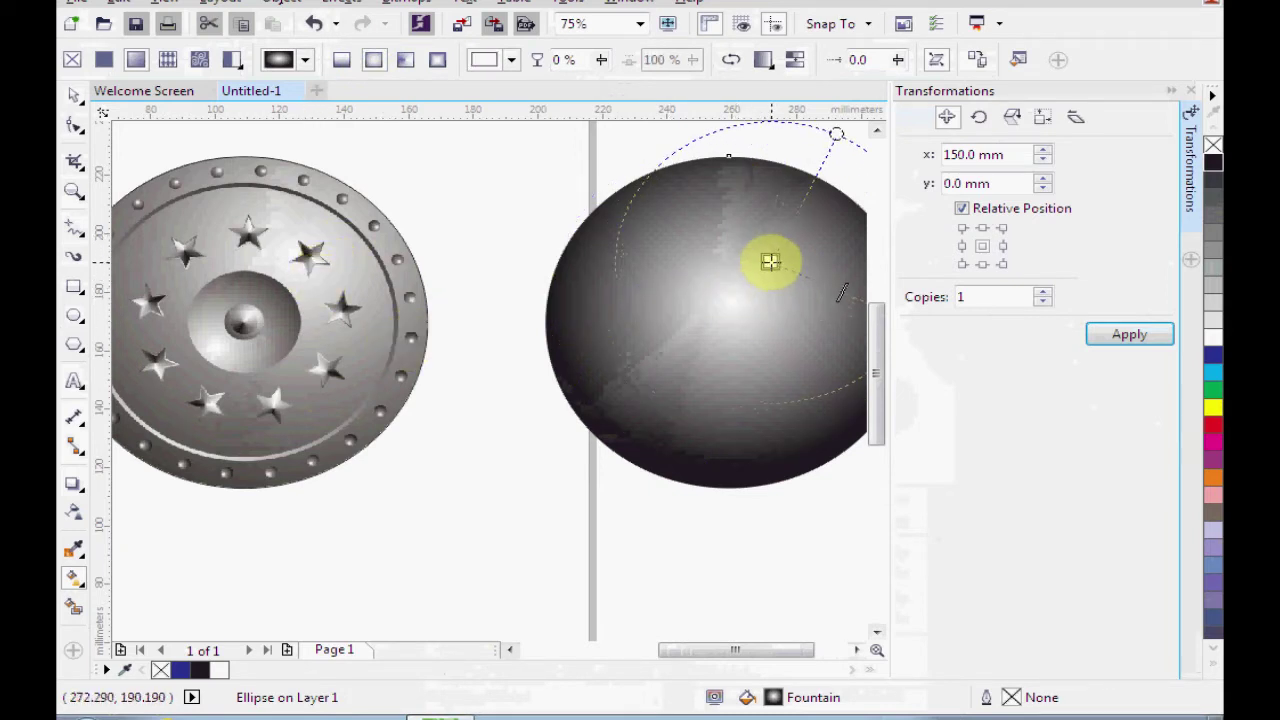
- Place the dark end of the disc's elliptical gradient on the disc's lower-left edge
drag(710, 339, 503, 294)
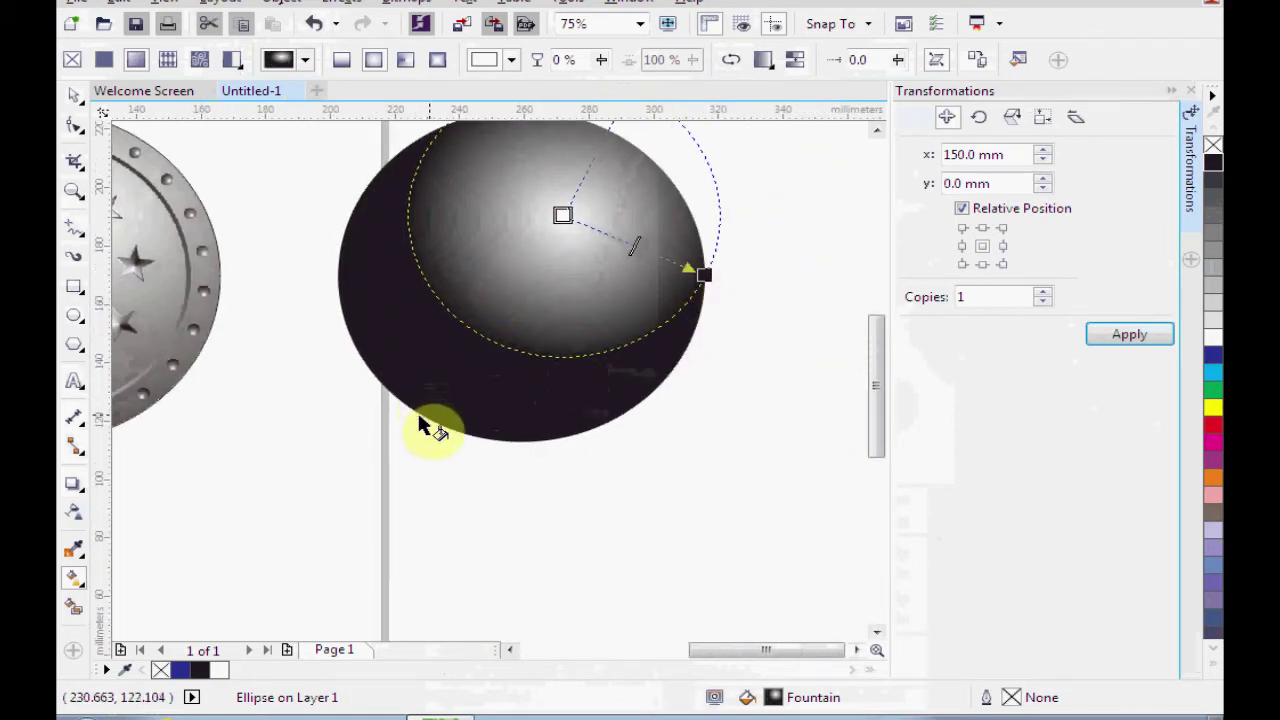
drag(702, 276, 666, 183)
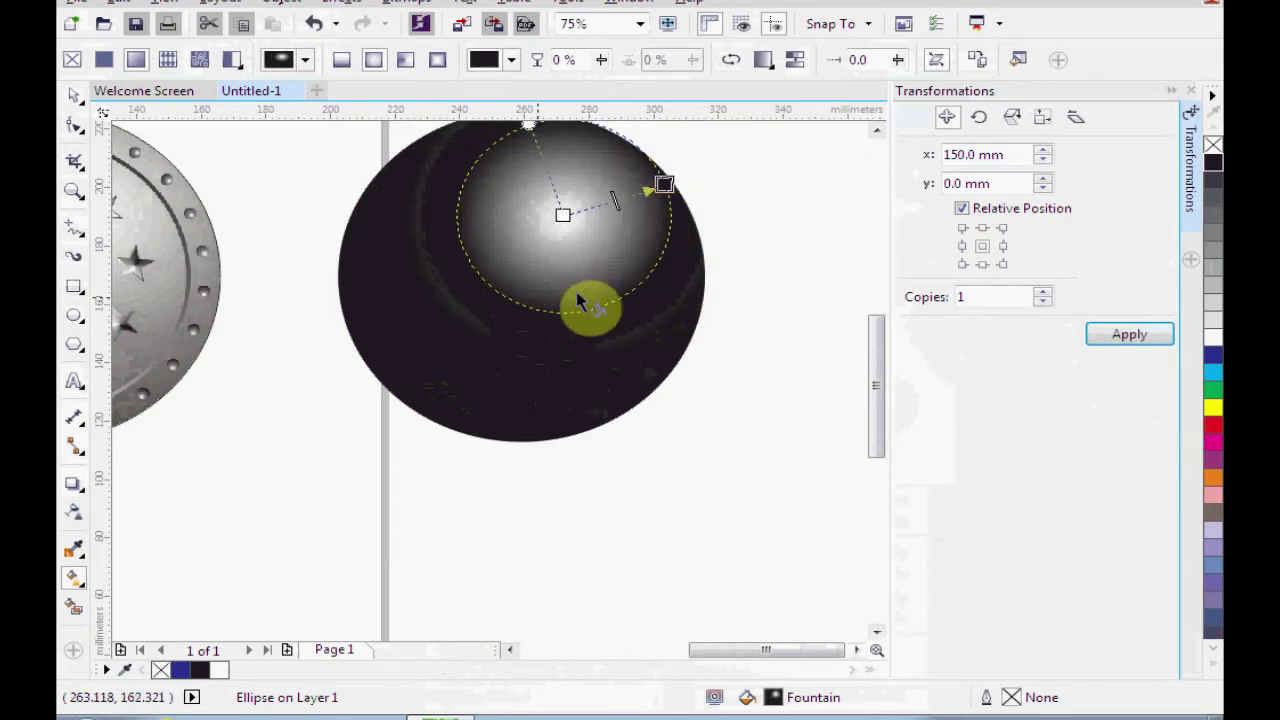
drag(666, 183, 449, 430)
scroll(563, 437, down, 2)
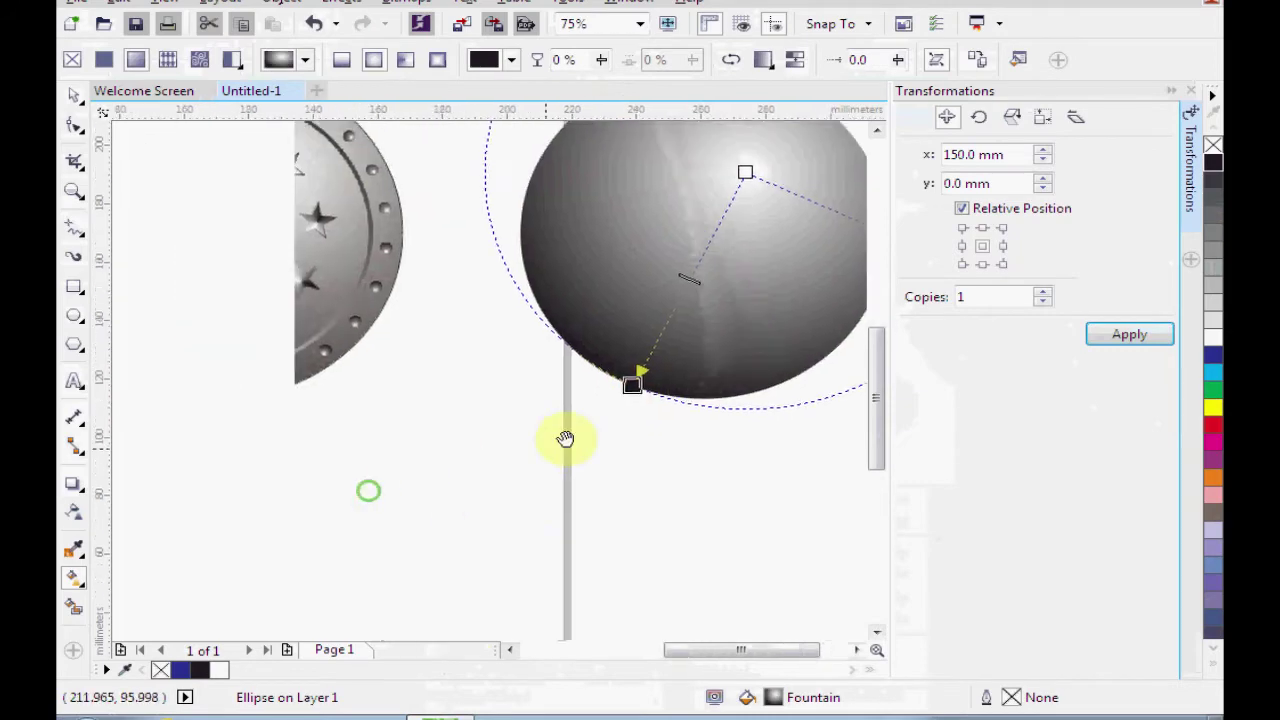
scroll(622, 432, up, 2)
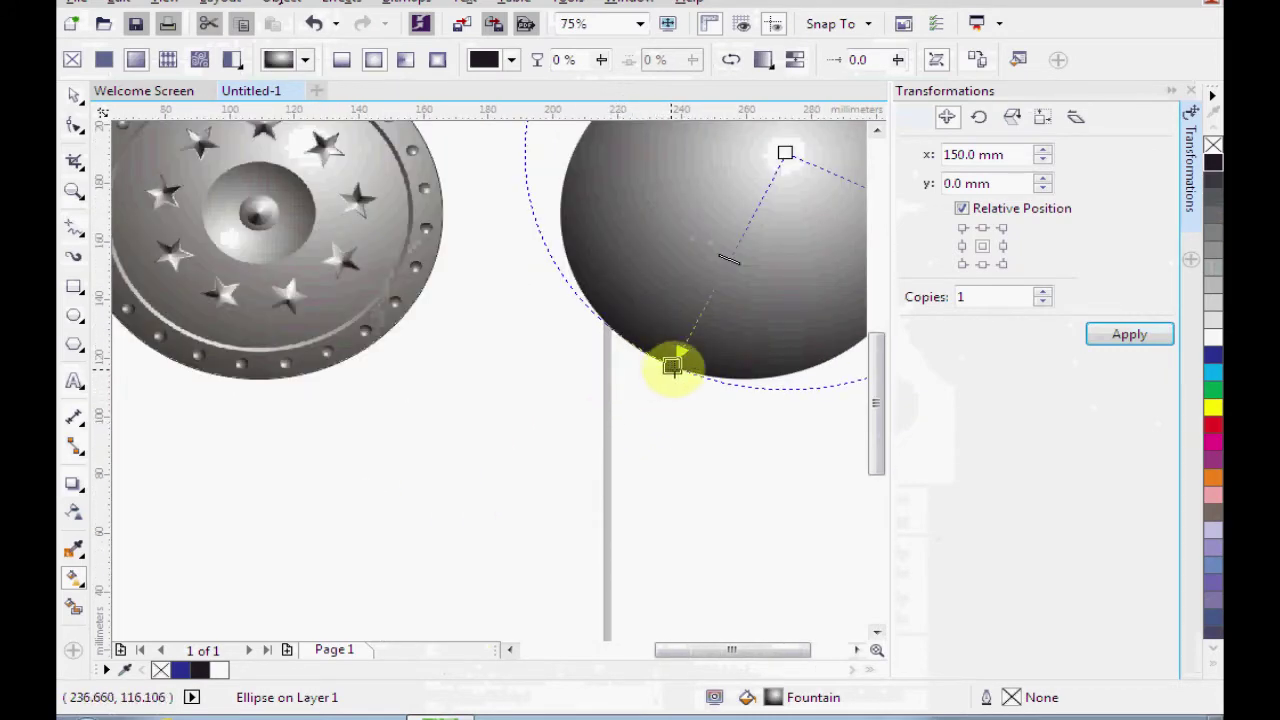
scroll(686, 373, up, 1)
drag(722, 381, 274, 445)
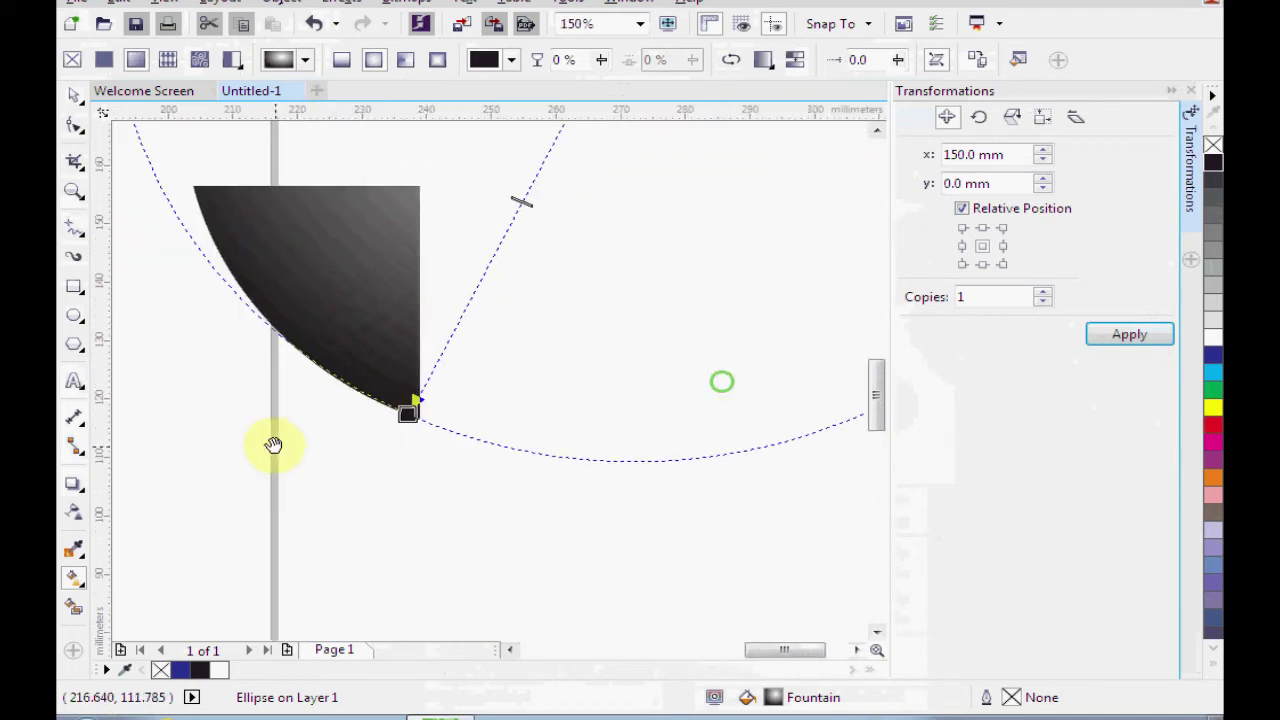
drag(686, 423, 409, 434)
scroll(409, 432, down, 2)
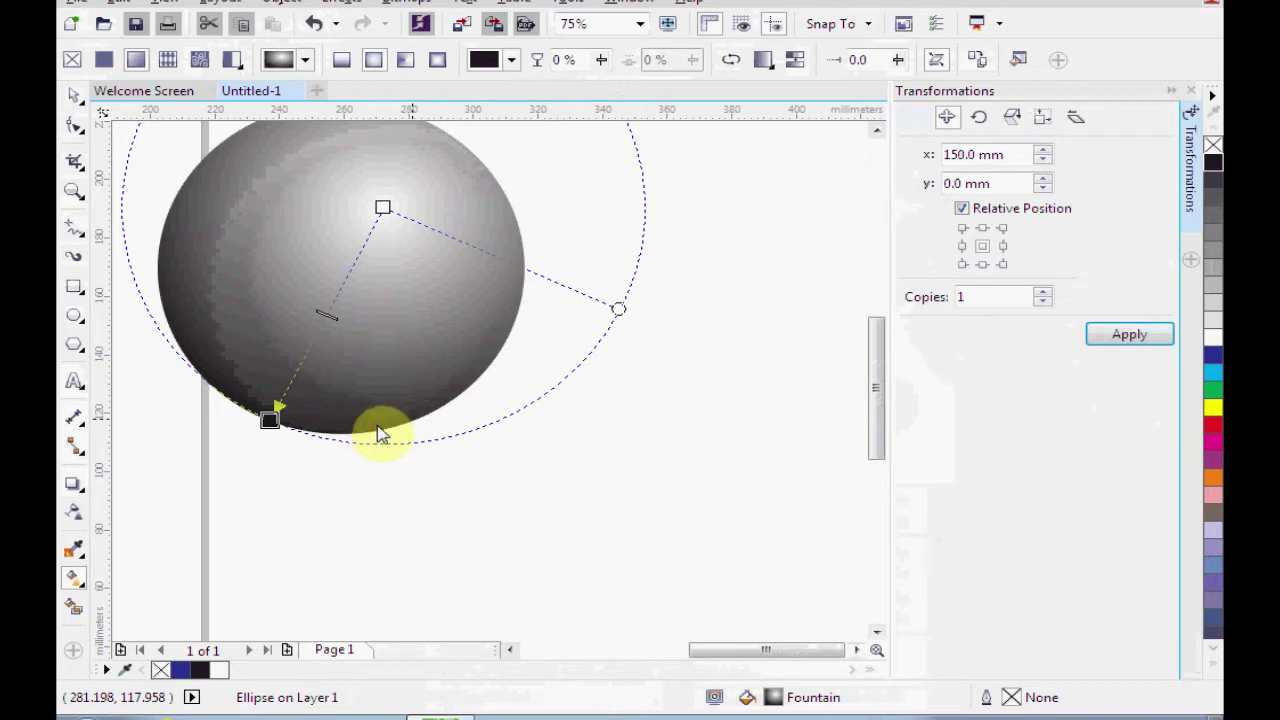
- Set the transparency of the gradient's dark end colour to 25 %
click(378, 428)
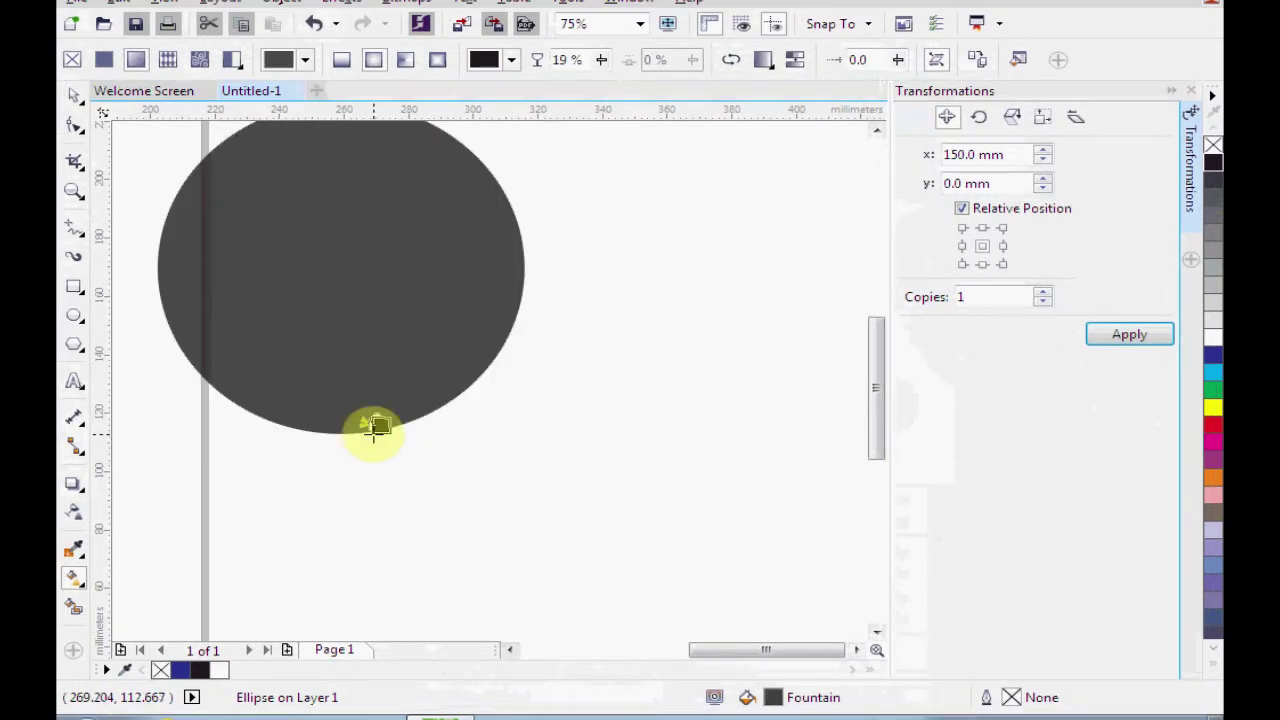
click(314, 23)
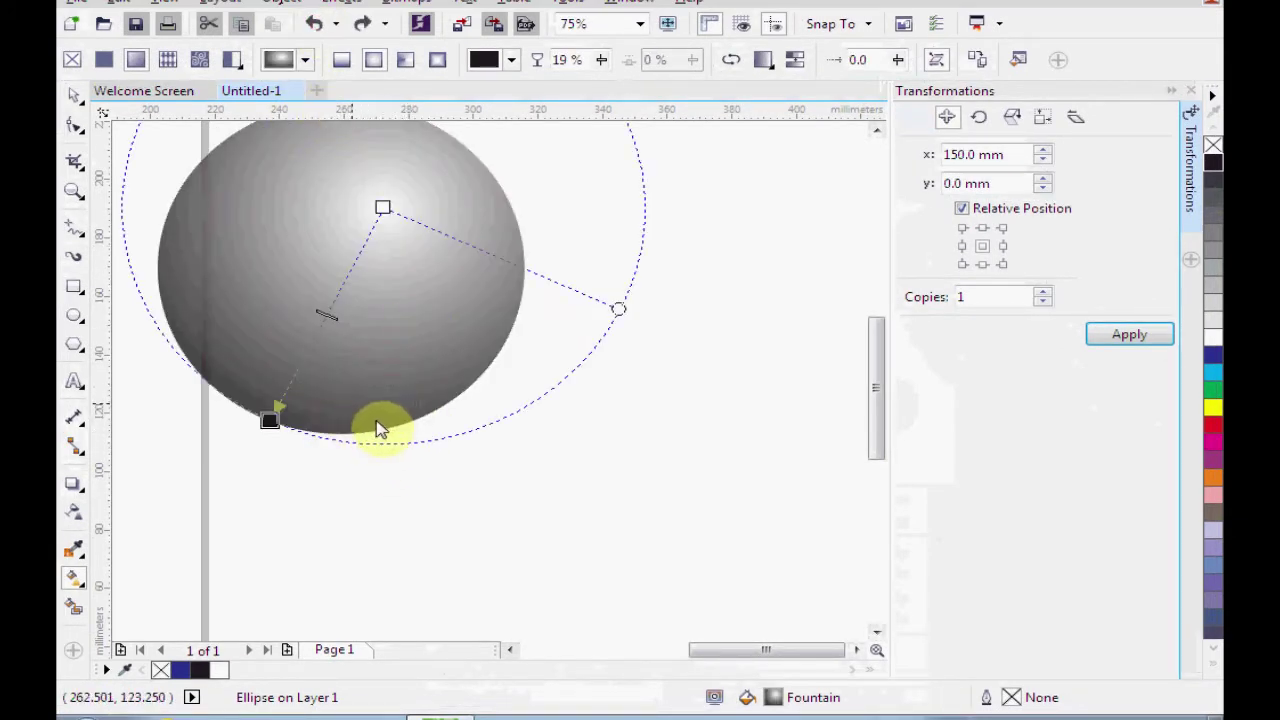
drag(379, 421, 376, 421)
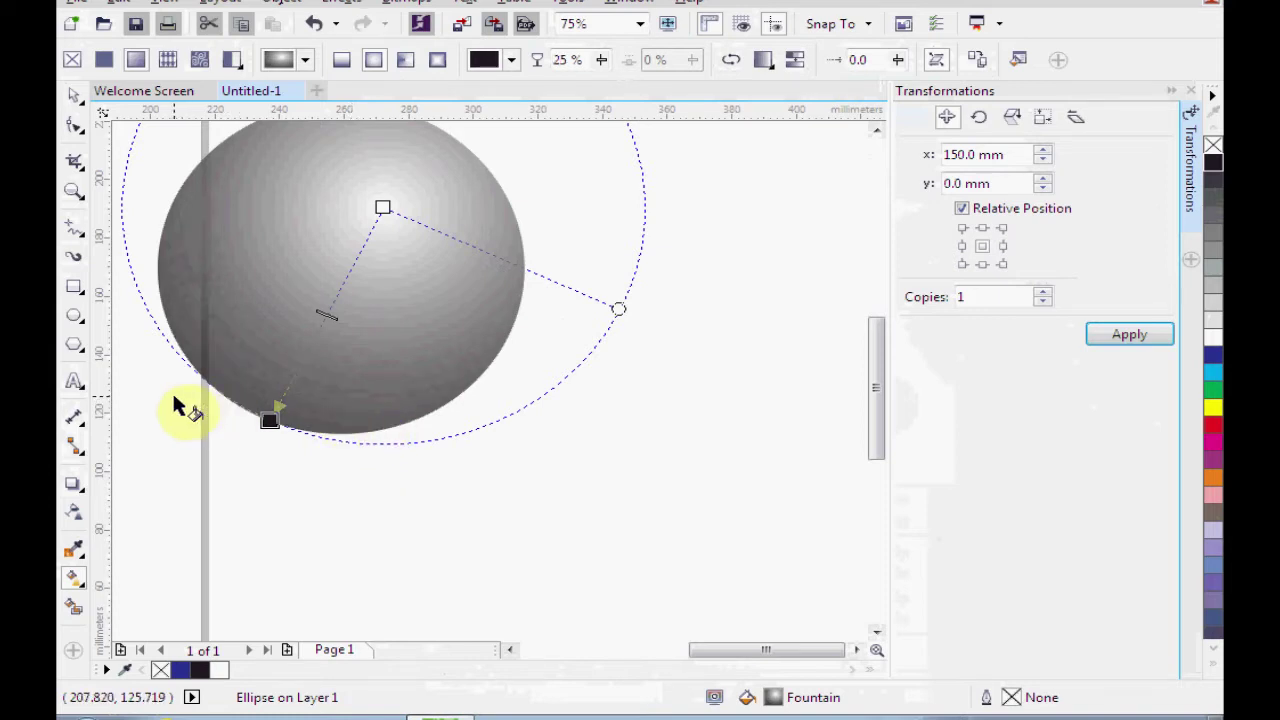
- Sample the dark grey (C0 M0 Y0 K75) at the disc's lower edge into the document palette
drag(184, 396, 480, 373)
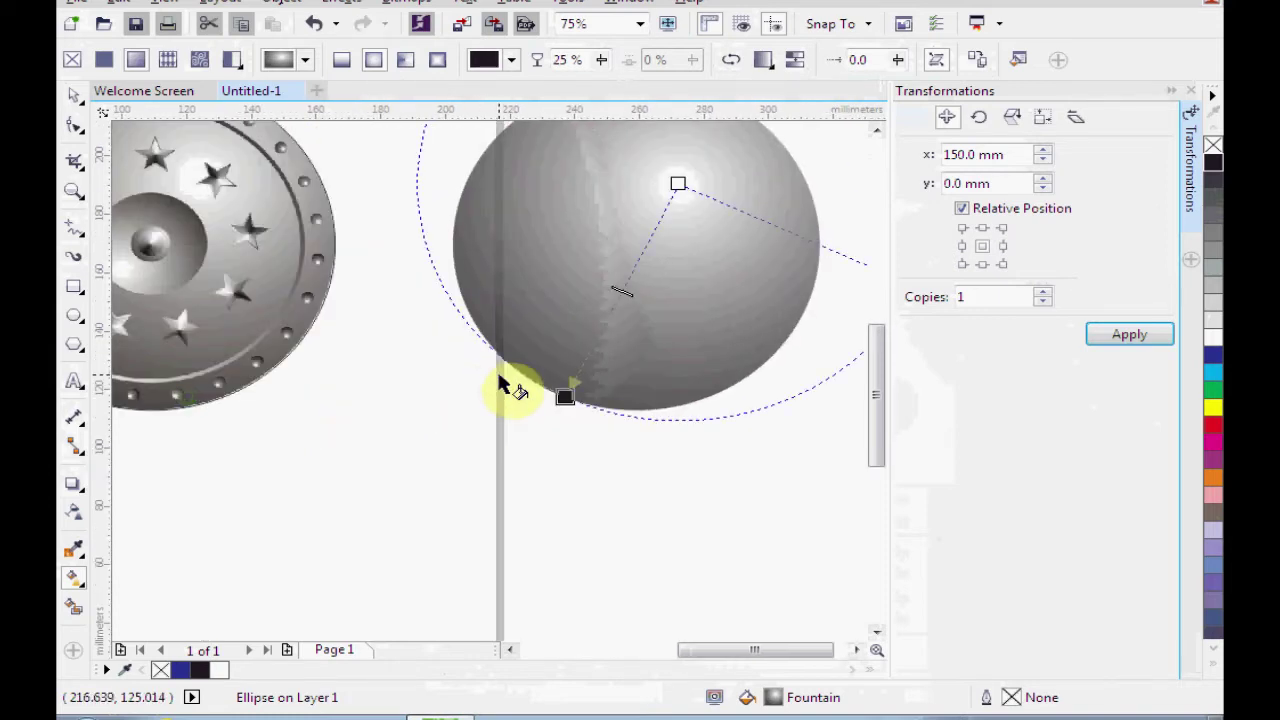
click(125, 669)
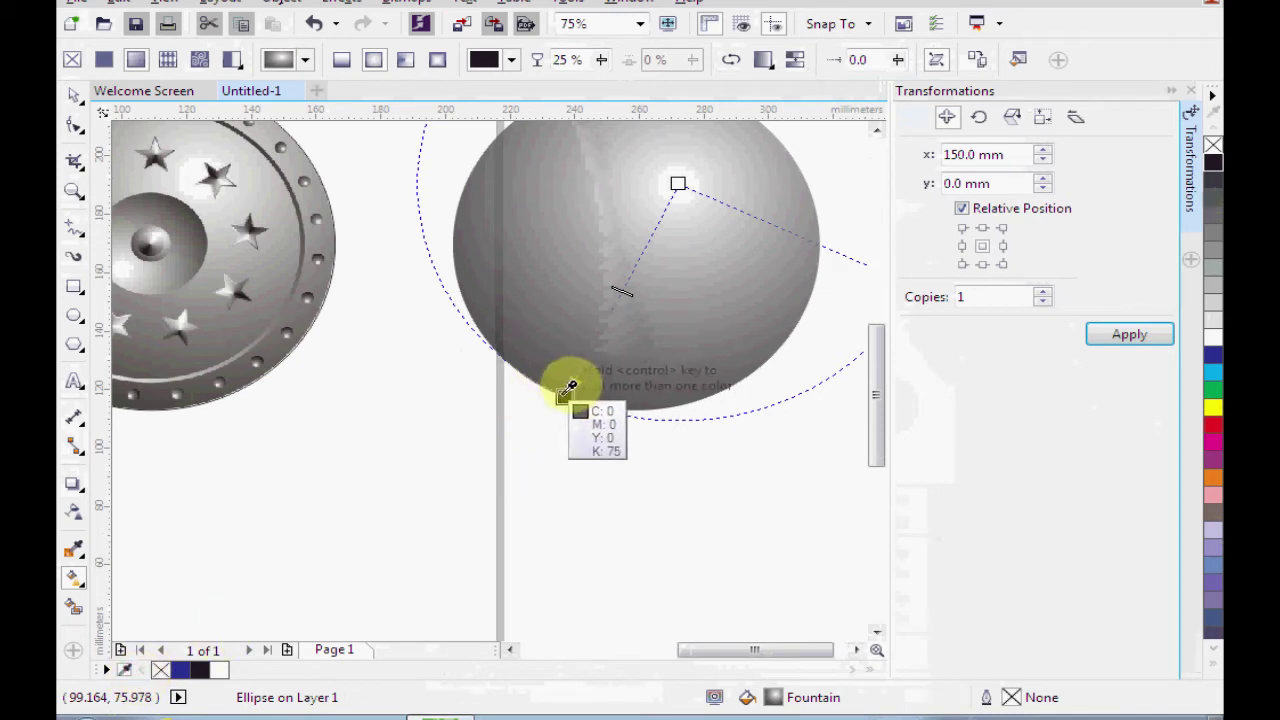
click(566, 391)
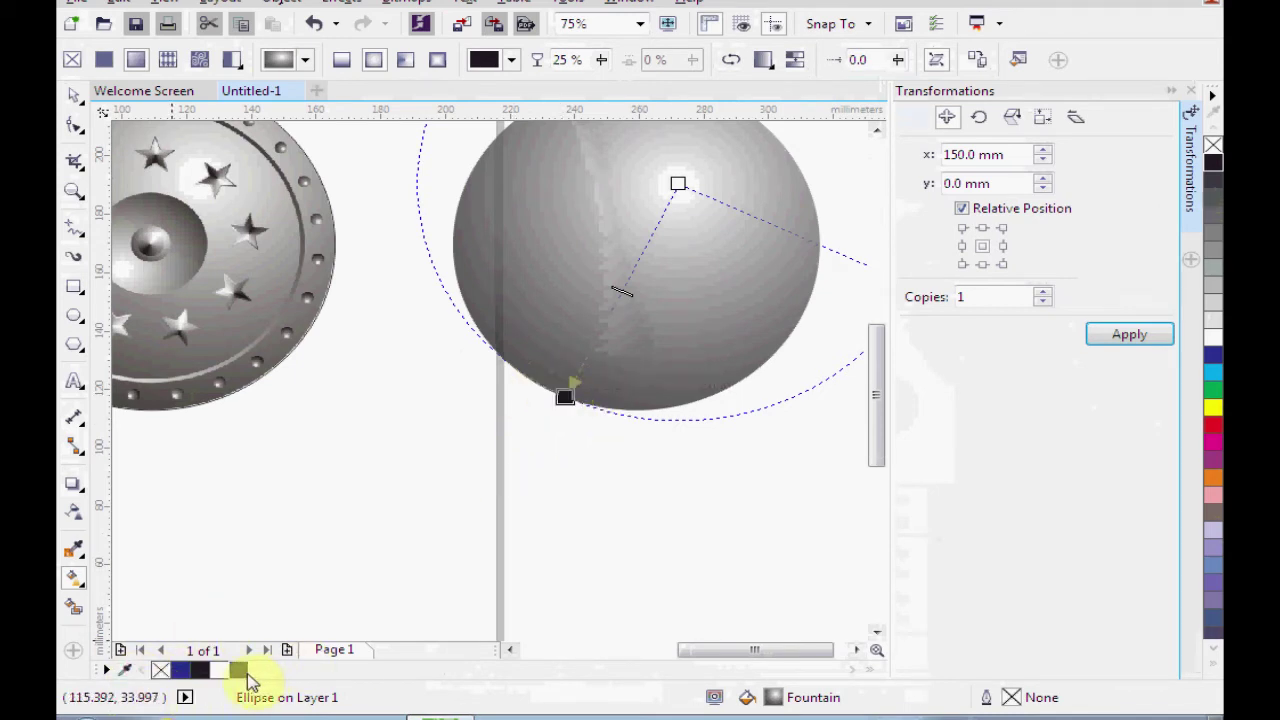
- Examine the circular groove and its light and dark shading on the finished shield
drag(364, 457, 460, 458)
scroll(459, 457, down, 1)
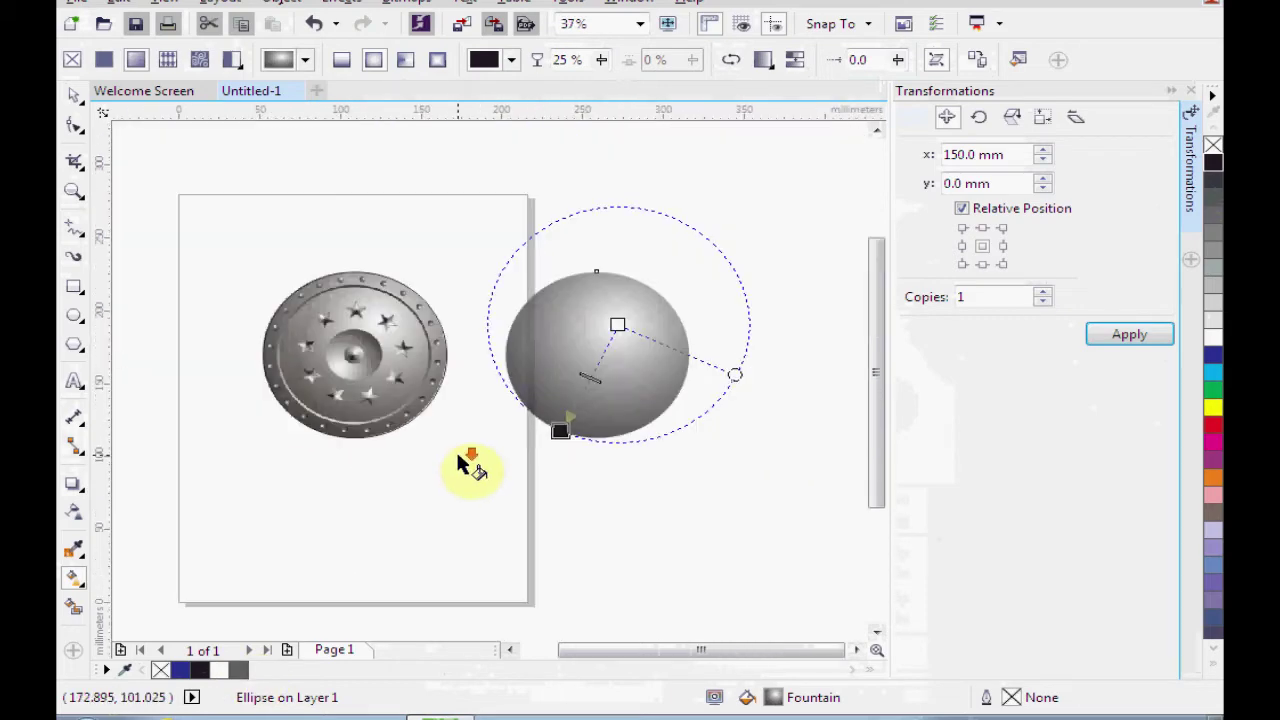
scroll(423, 395, up, 1)
scroll(423, 380, left, 3)
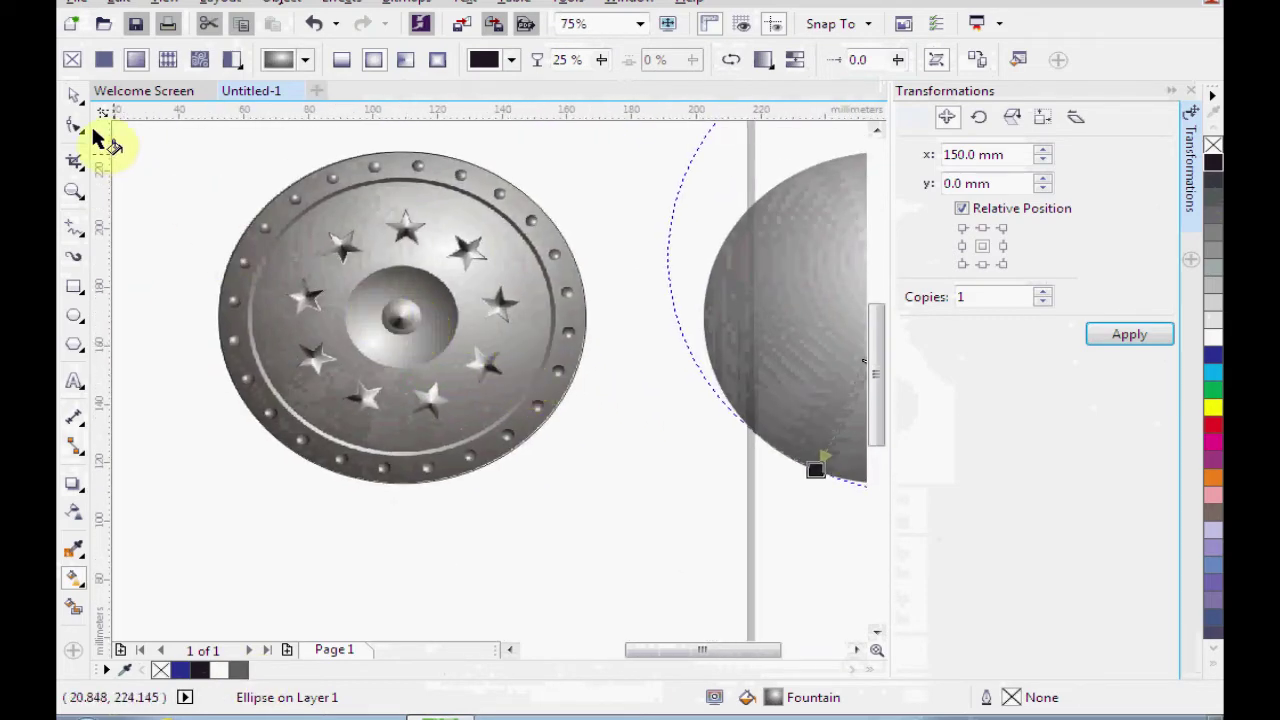
click(74, 97)
scroll(505, 225, up, 1)
scroll(580, 190, left, 3)
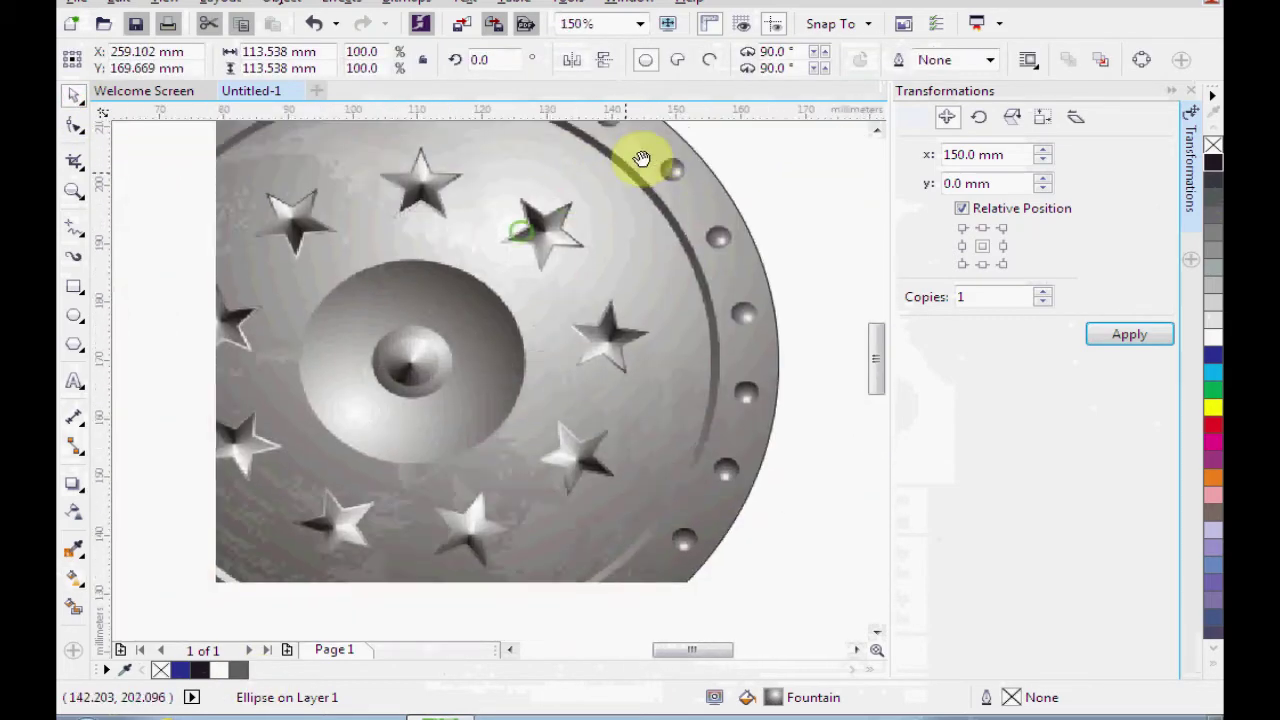
scroll(650, 170, down, 1)
scroll(670, 200, up, 1)
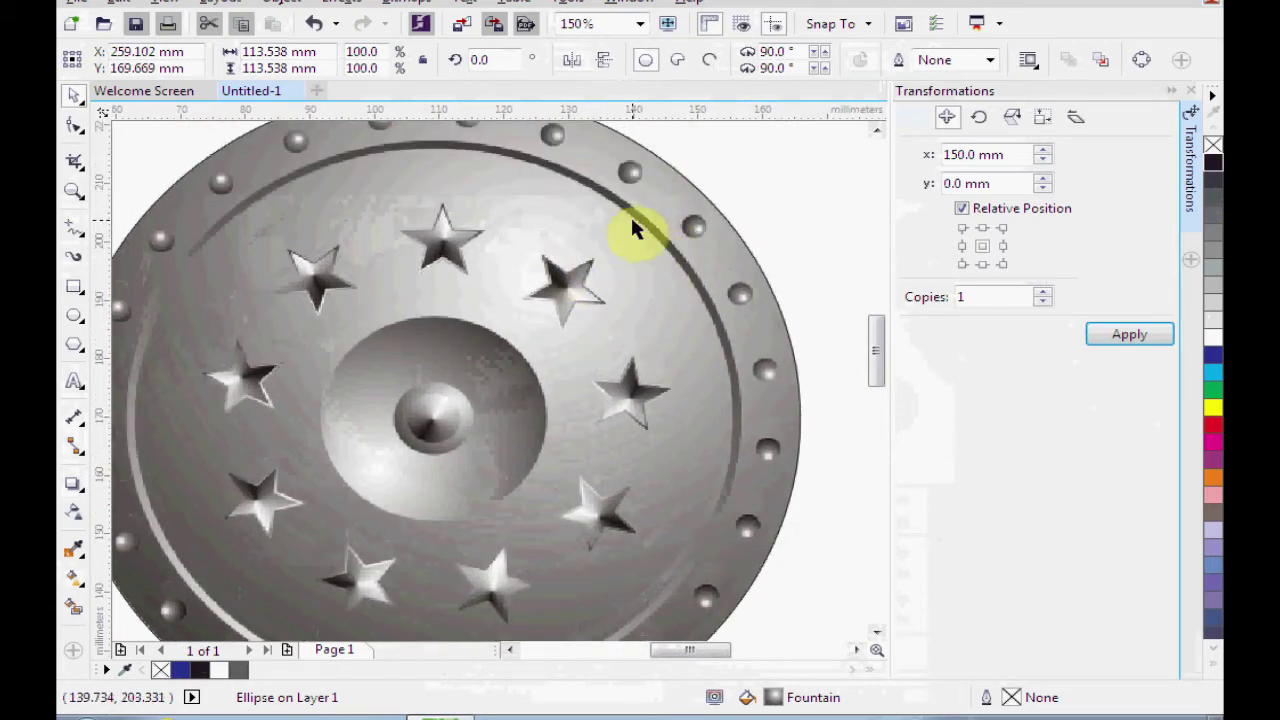
scroll(660, 232, down, 2)
scroll(660, 232, left, 2)
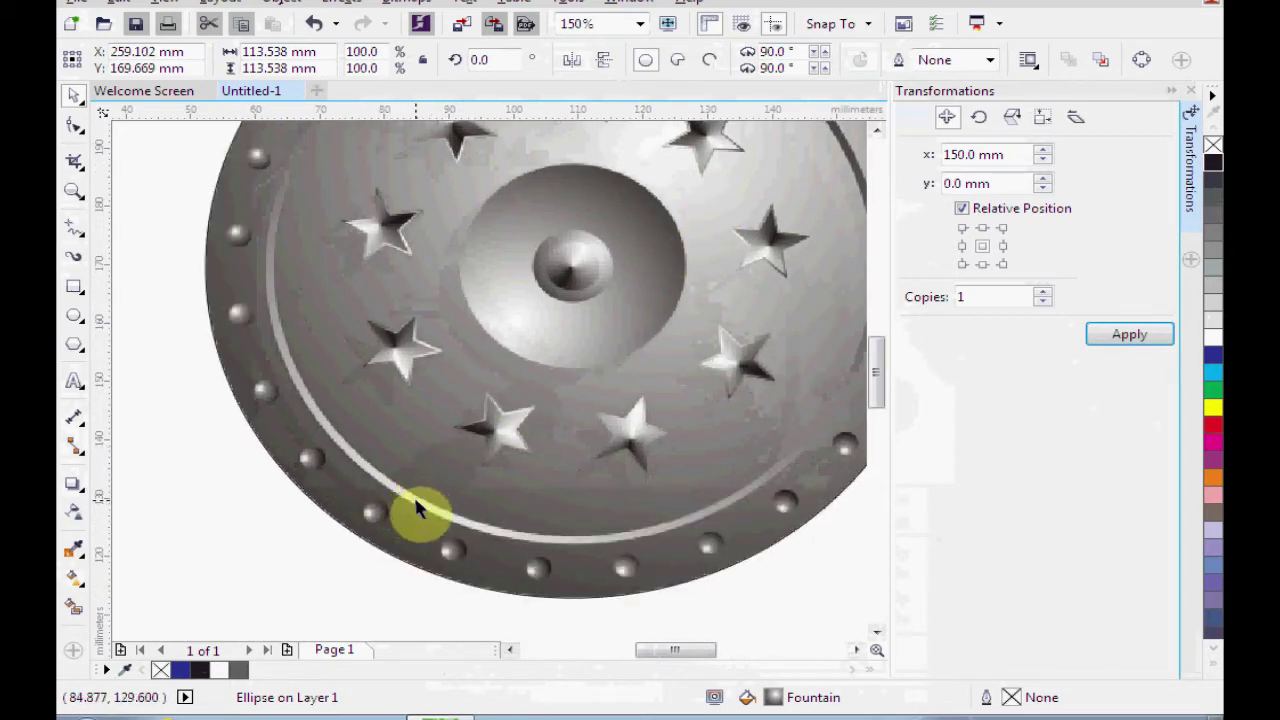
scroll(422, 505, down, 3)
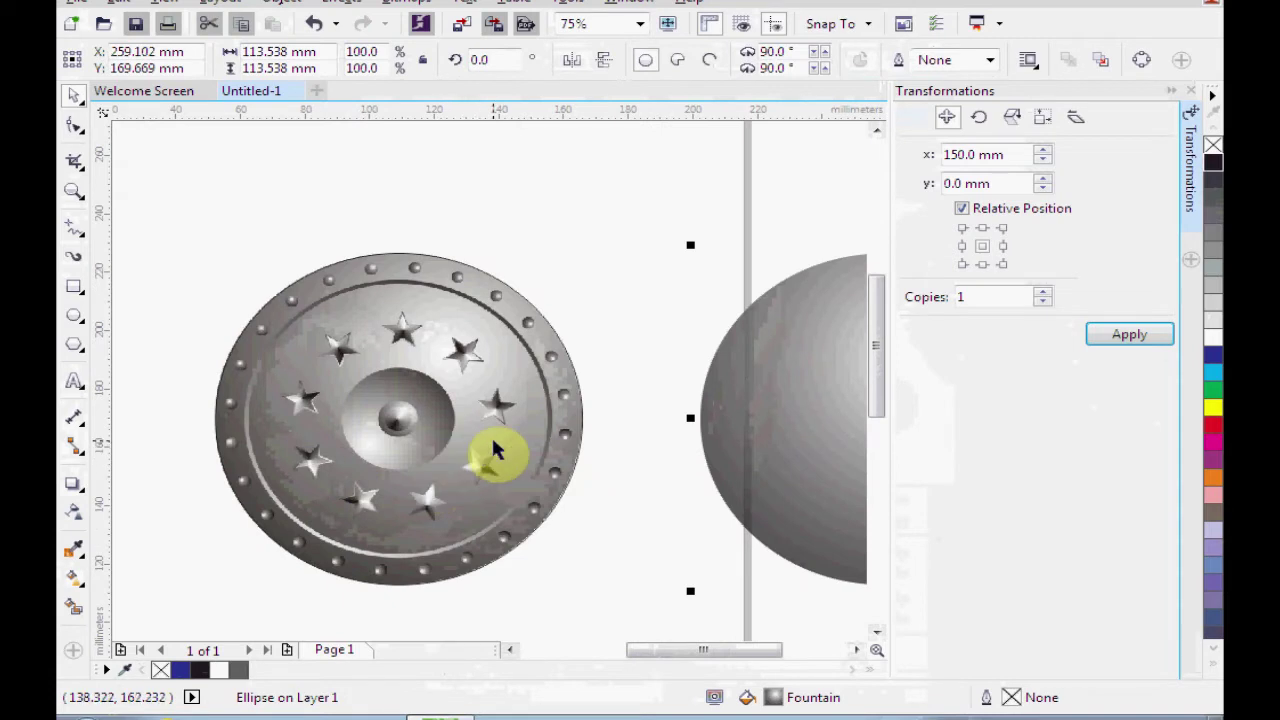
drag(494, 441, 591, 355)
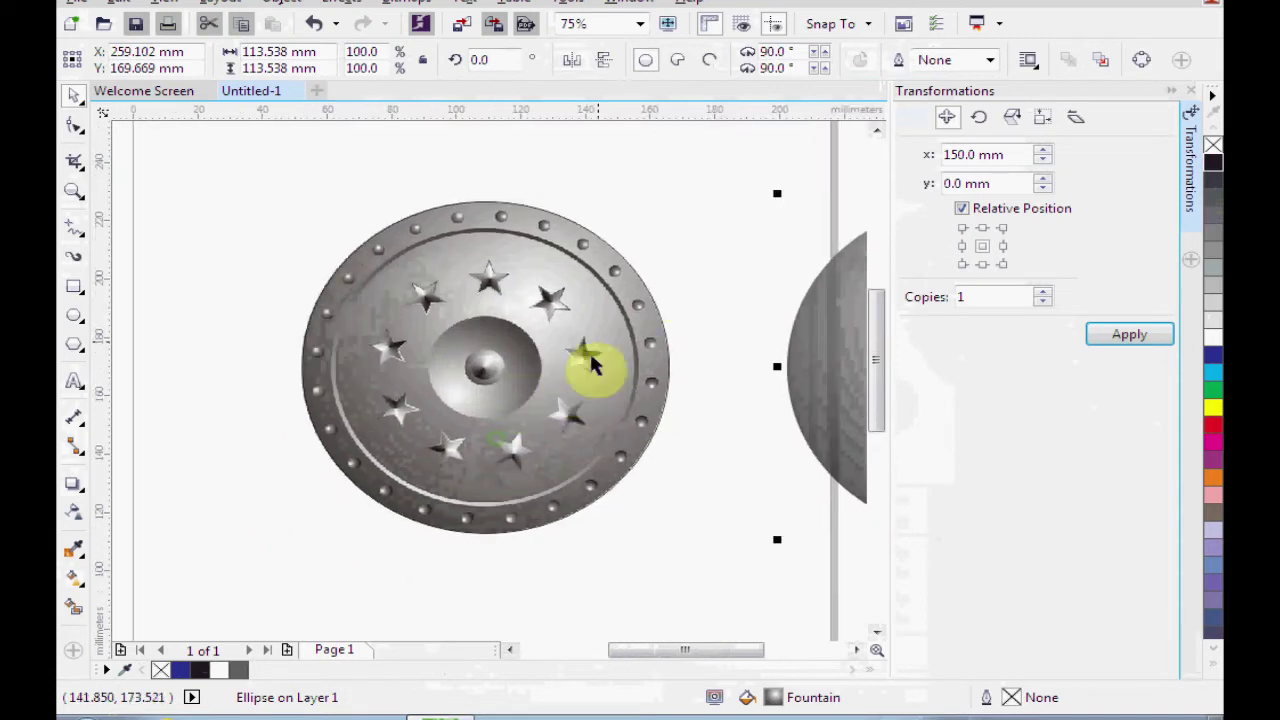
- Make a concentric copy of the finished shield's outer circle scaled to about 84.5 %, 95.9 mm across
click(645, 292)
scroll(714, 360, right, 1)
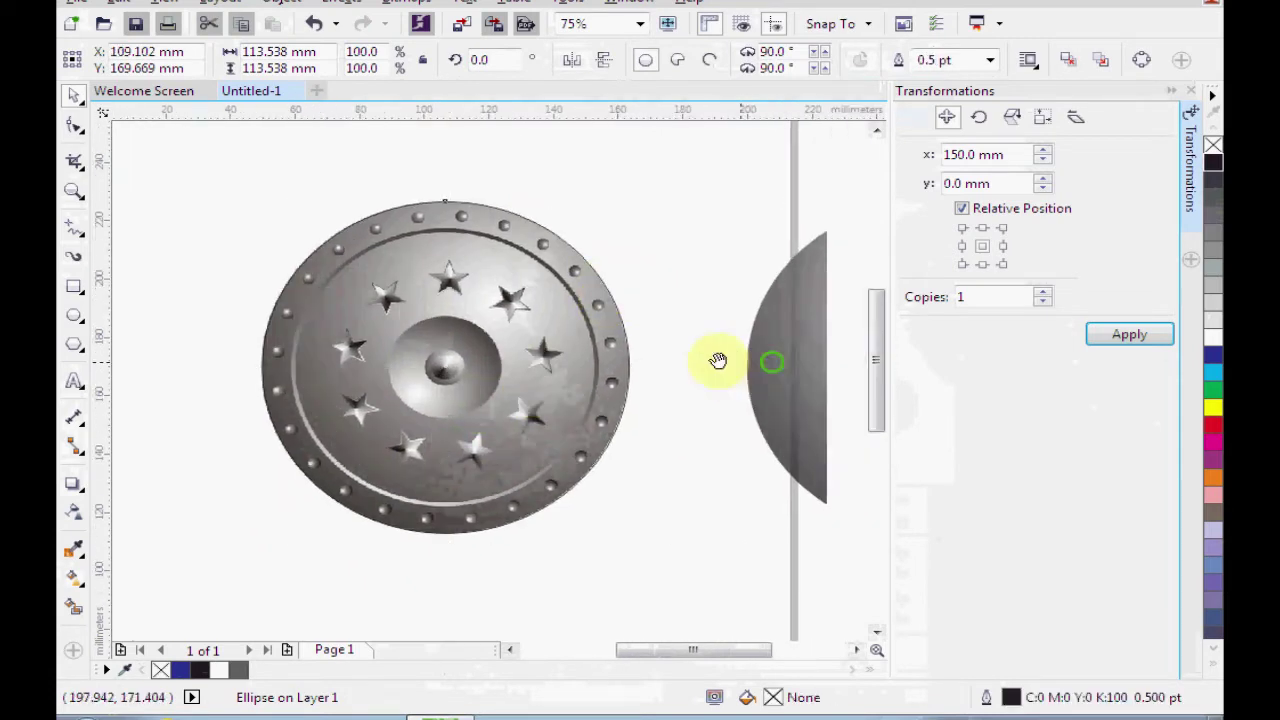
drag(605, 194, 582, 222)
scroll(537, 348, up, 2)
drag(536, 352, 449, 303)
scroll(449, 303, down, 1)
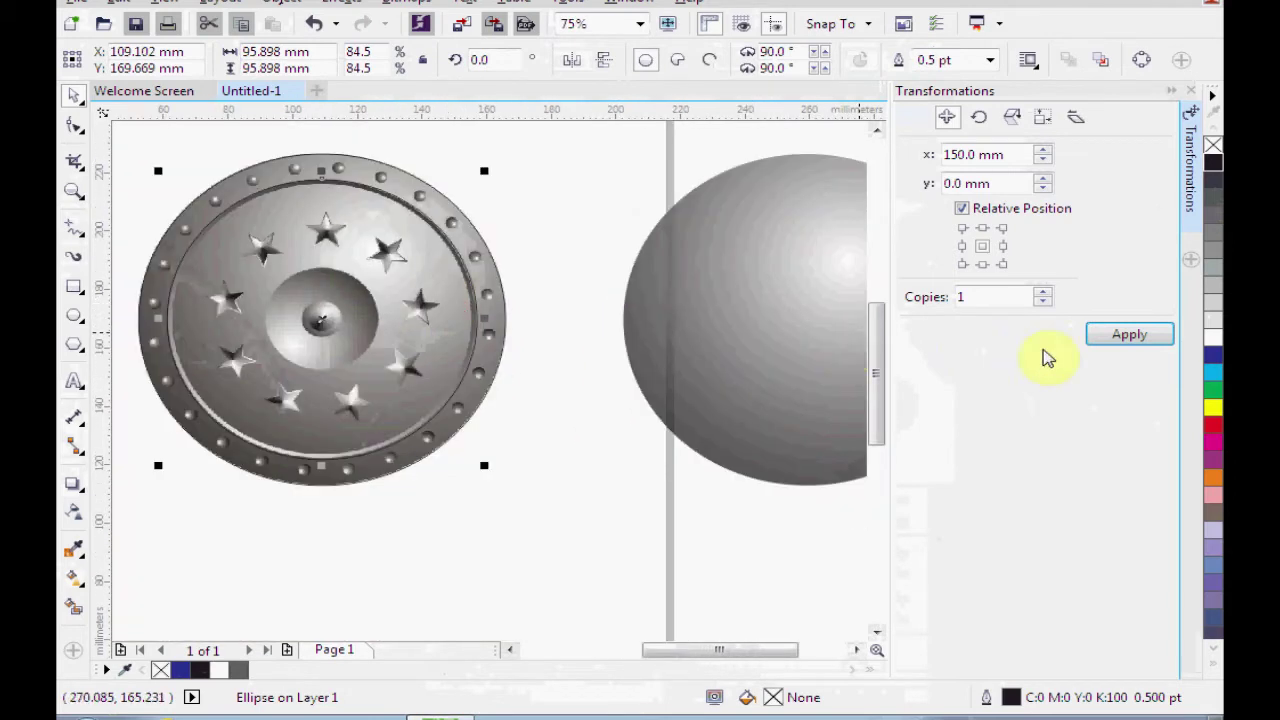
- Copy the 95.9 mm circle 150 mm horizontally onto the plain disc, filled yellow and without an outline
click(1117, 337)
click(1212, 407)
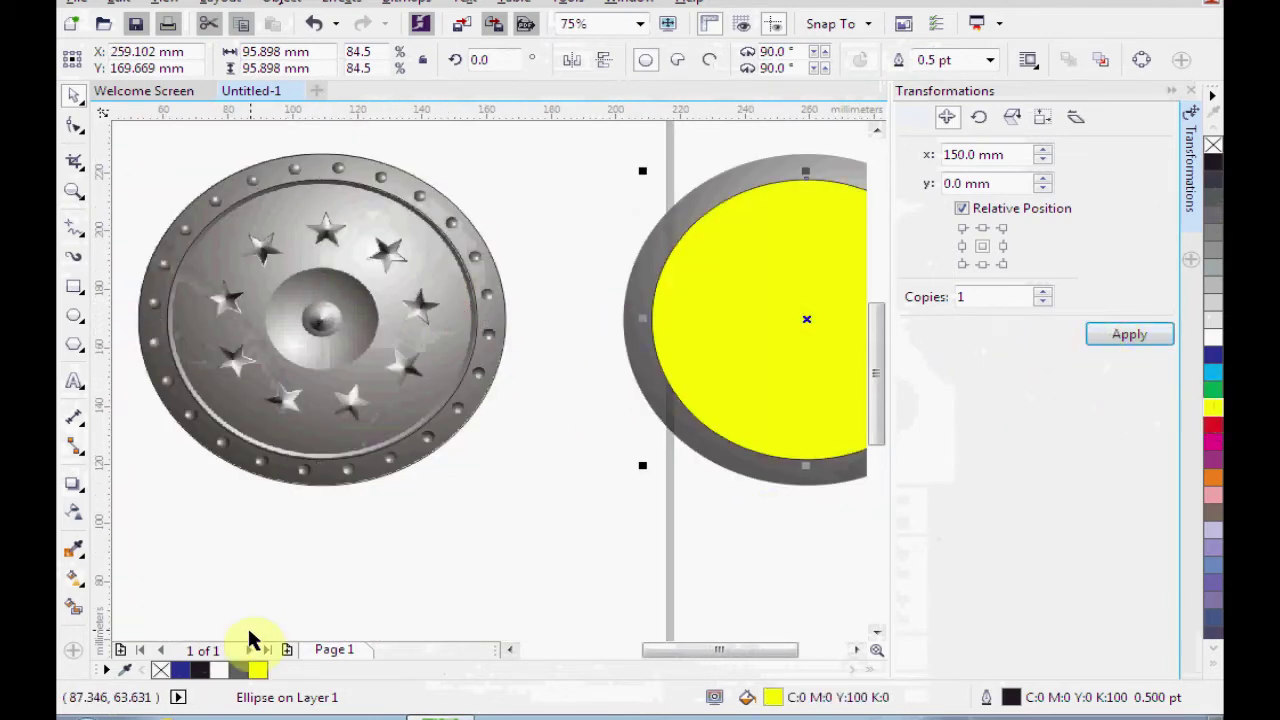
right_click(162, 670)
scroll(452, 262, up, 2)
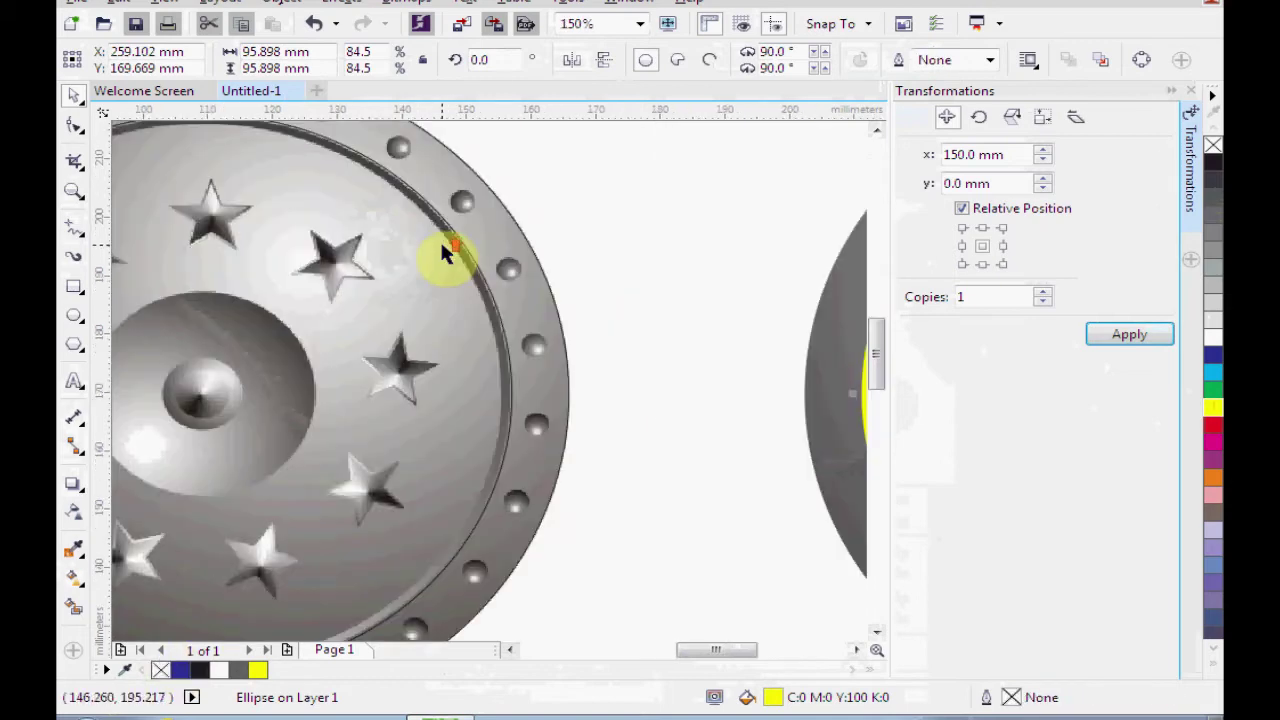
- Scale a concentric copy of the finished shield's groove circle down to about 91.7 mm across
click(478, 270)
scroll(571, 297, down, 2)
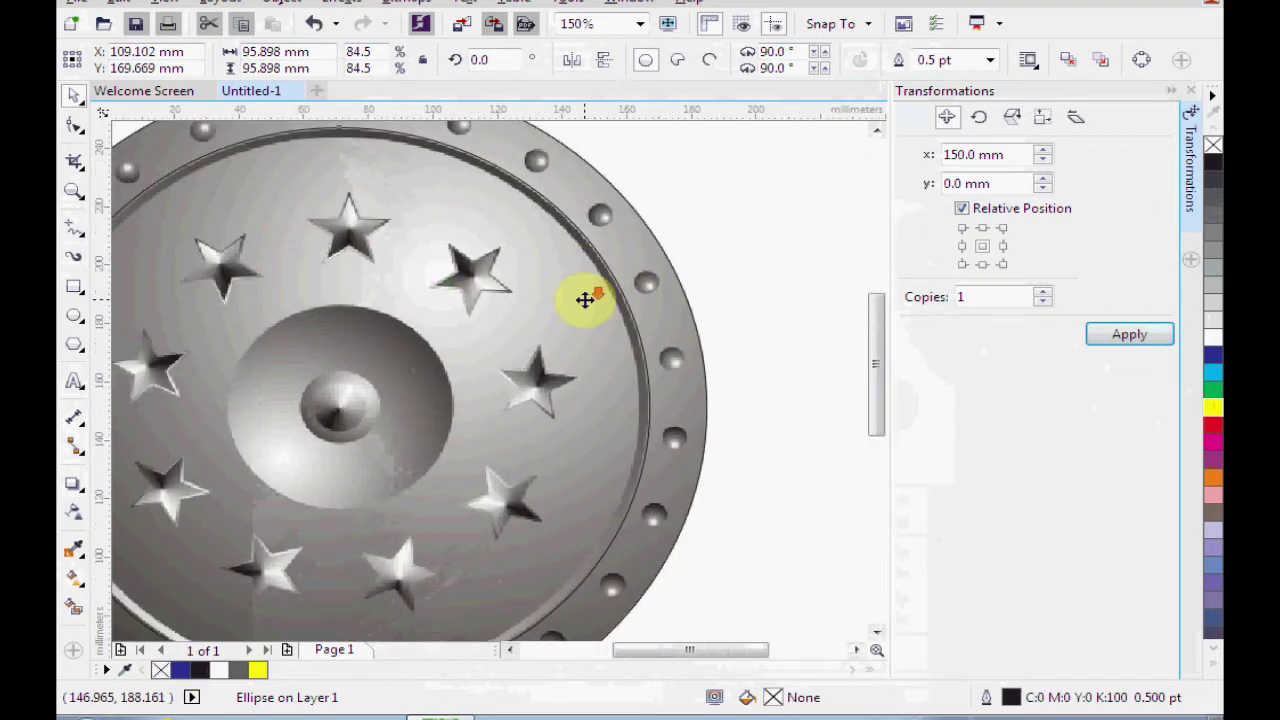
scroll(637, 211, up, 2)
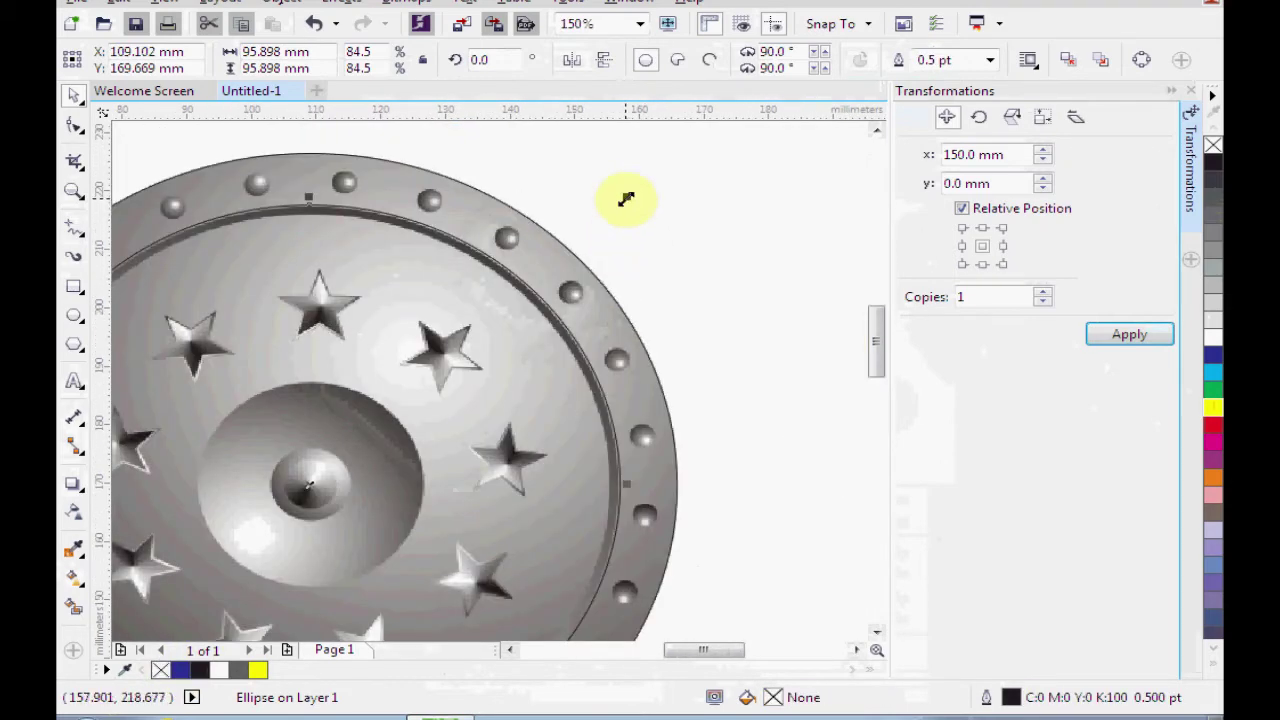
drag(625, 200, 616, 210)
drag(651, 271, 515, 307)
scroll(640, 196, down, 1)
- Copy the 91.7 mm circle 150 mm horizontally onto the yellow circle
click(1128, 336)
drag(609, 480, 392, 496)
click(750, 181)
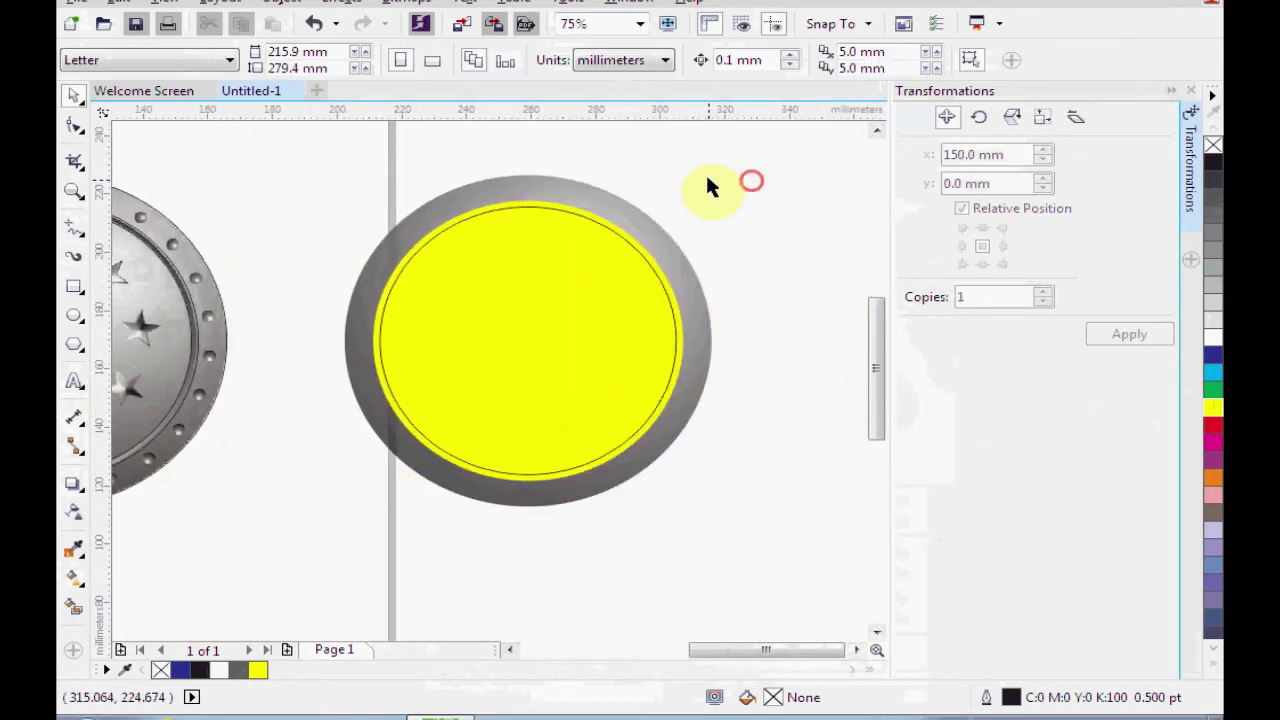
- Trim the yellow circle with the smaller circle inside it to form a narrow ring on the disc
drag(583, 343, 364, 548)
drag(487, 395, 687, 361)
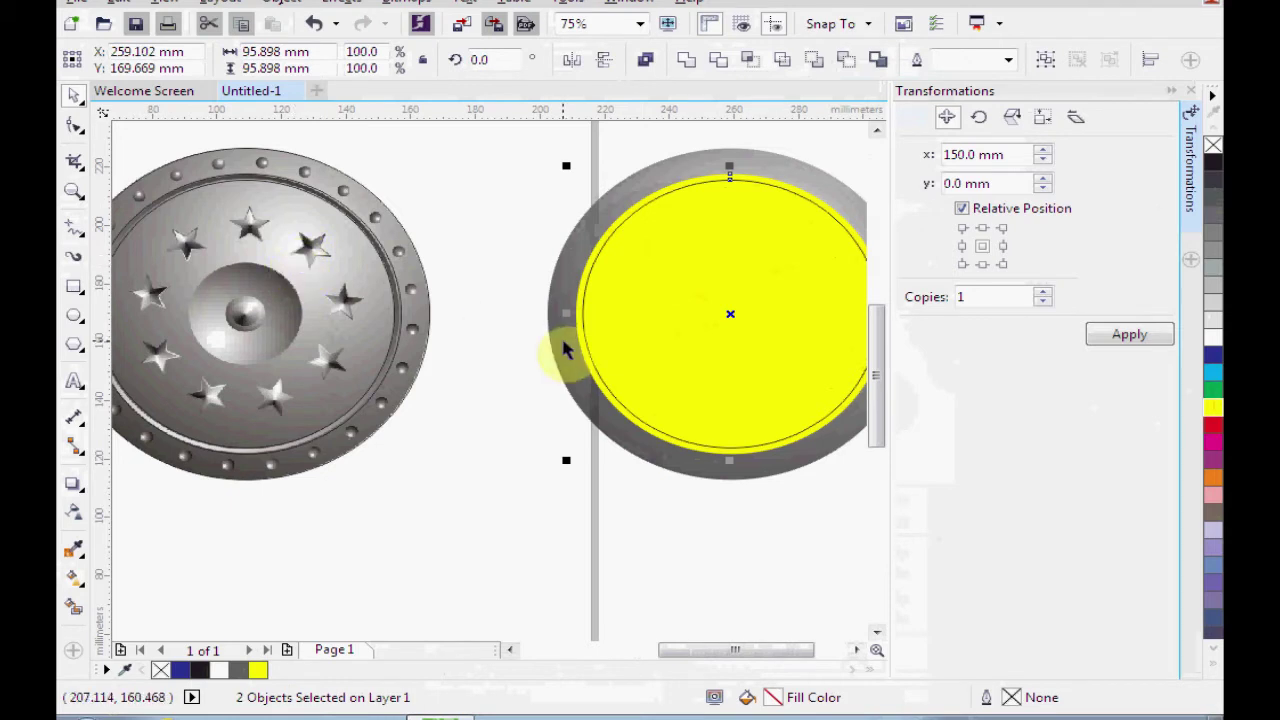
drag(455, 425, 371, 486)
drag(398, 152, 812, 560)
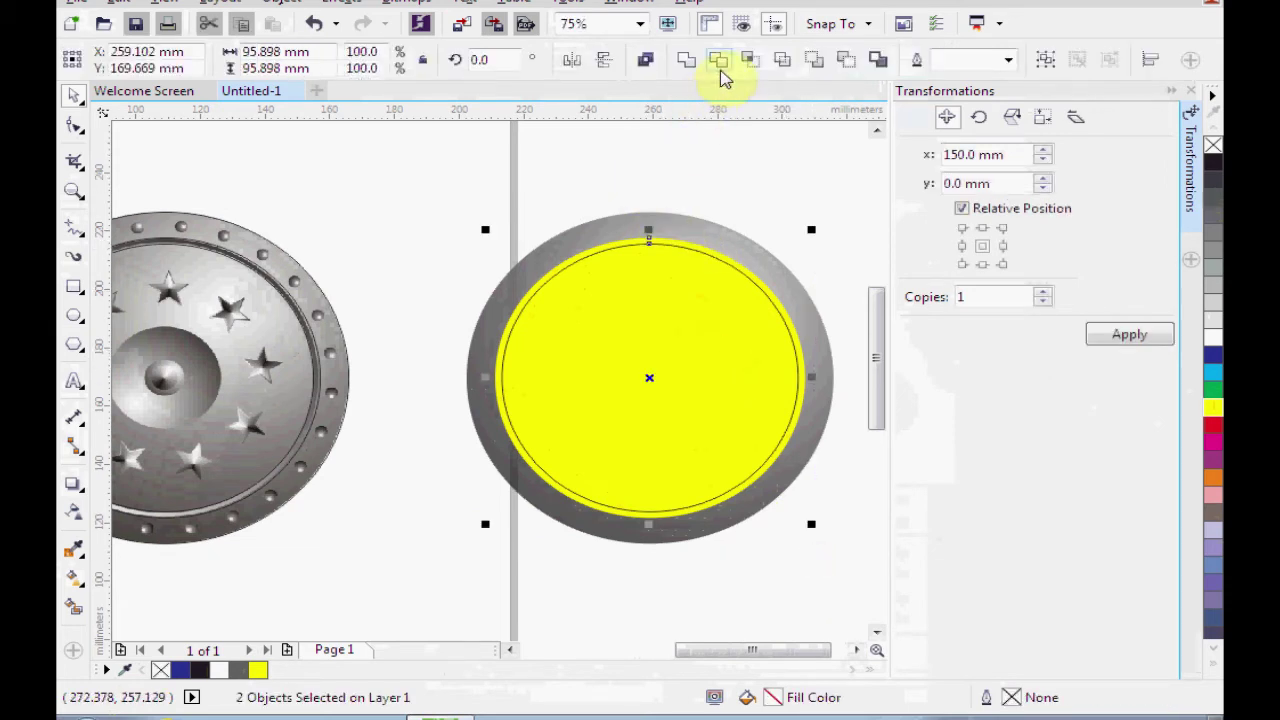
click(720, 64)
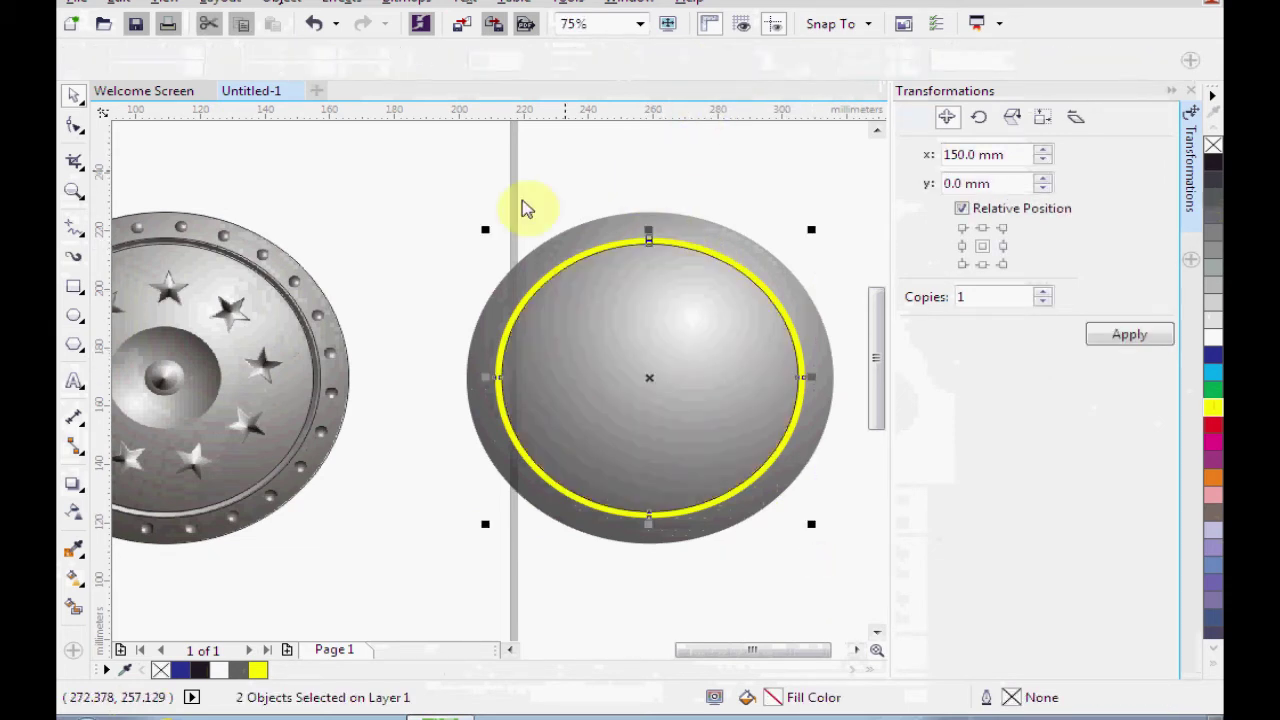
click(402, 254)
- Delete the leftover inner circle from the trim and select the yellow ring
drag(793, 350, 496, 458)
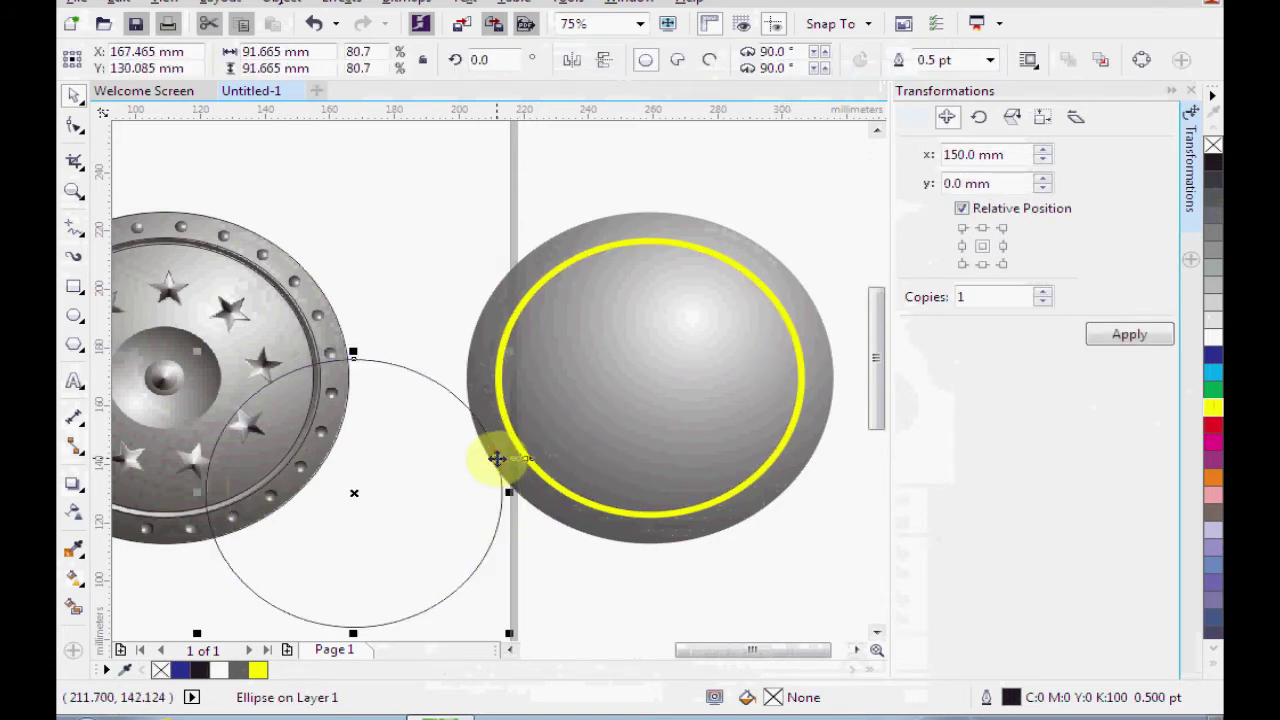
key(Delete)
click(801, 400)
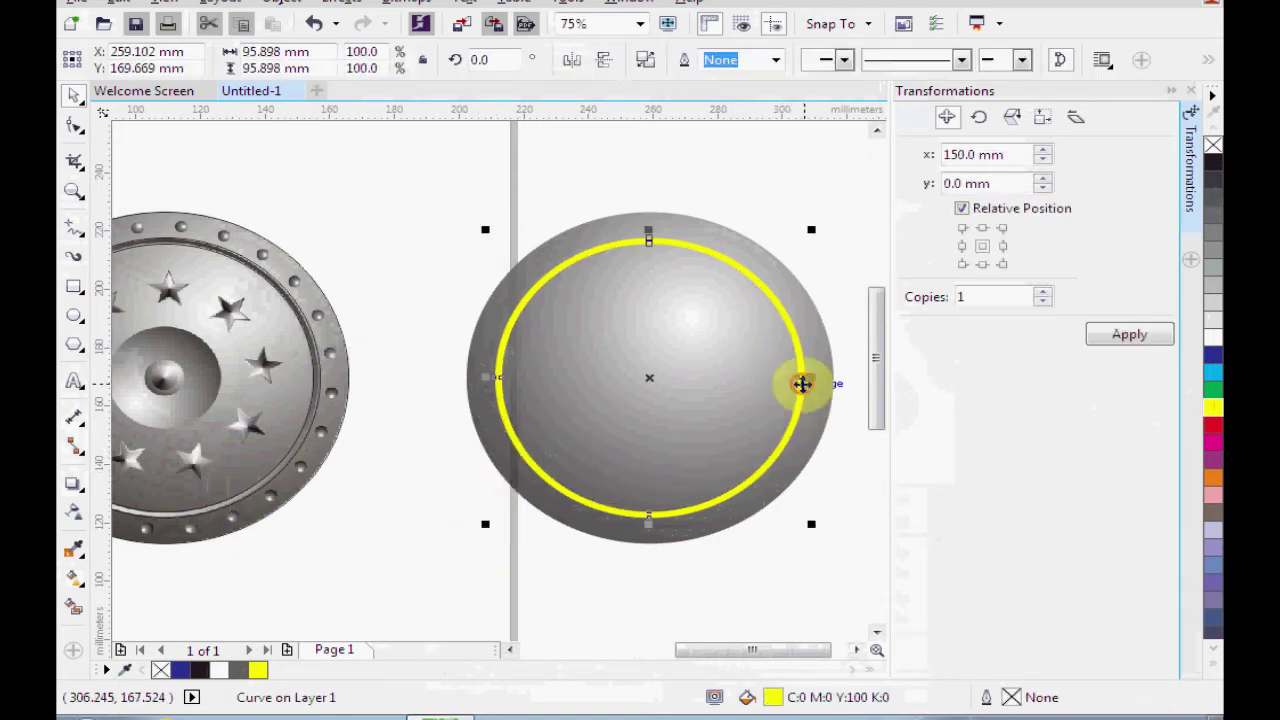
- Darken the disc's elliptical fountain fill by making its outer end black with 0% transparency
scroll(657, 395, left, 5)
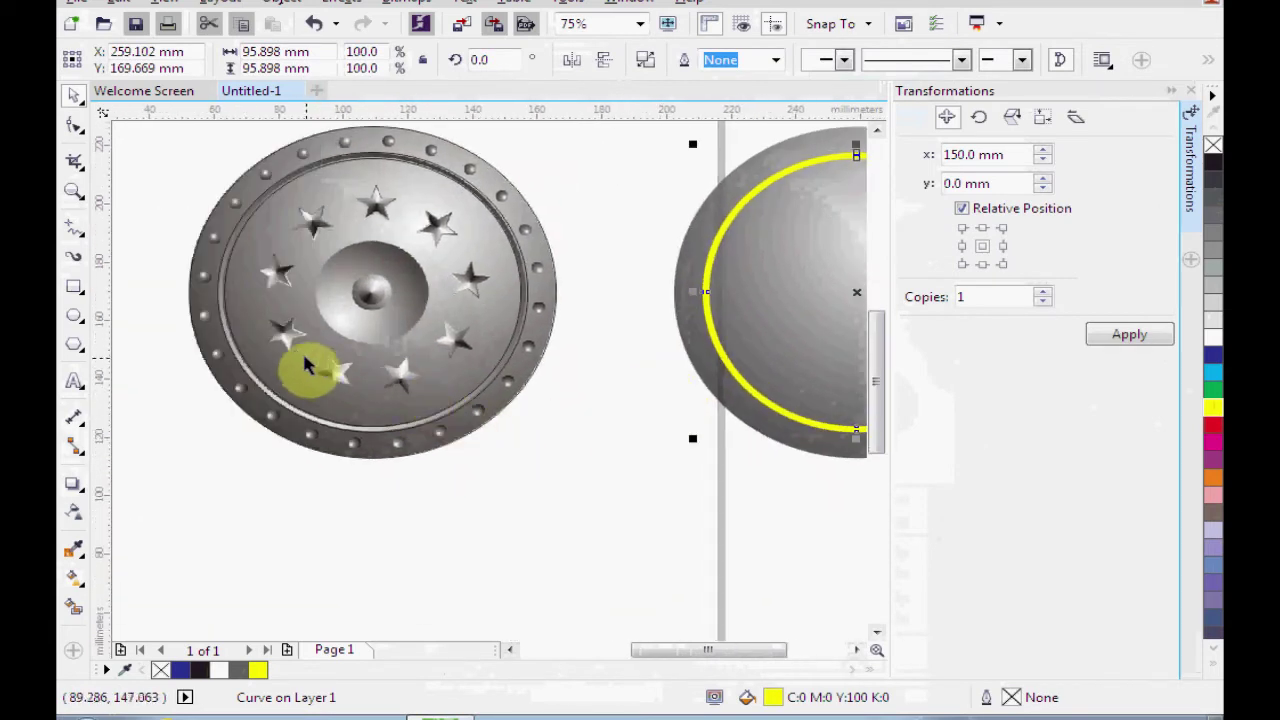
drag(582, 429, 397, 455)
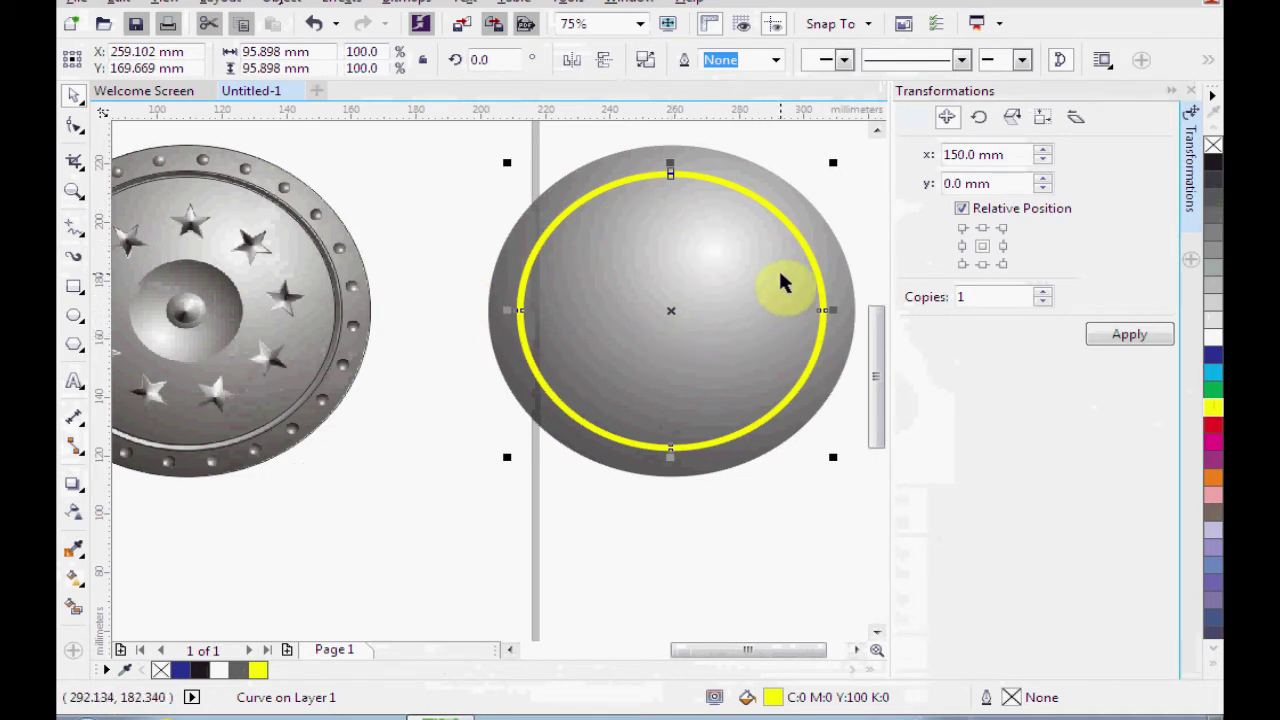
click(486, 209)
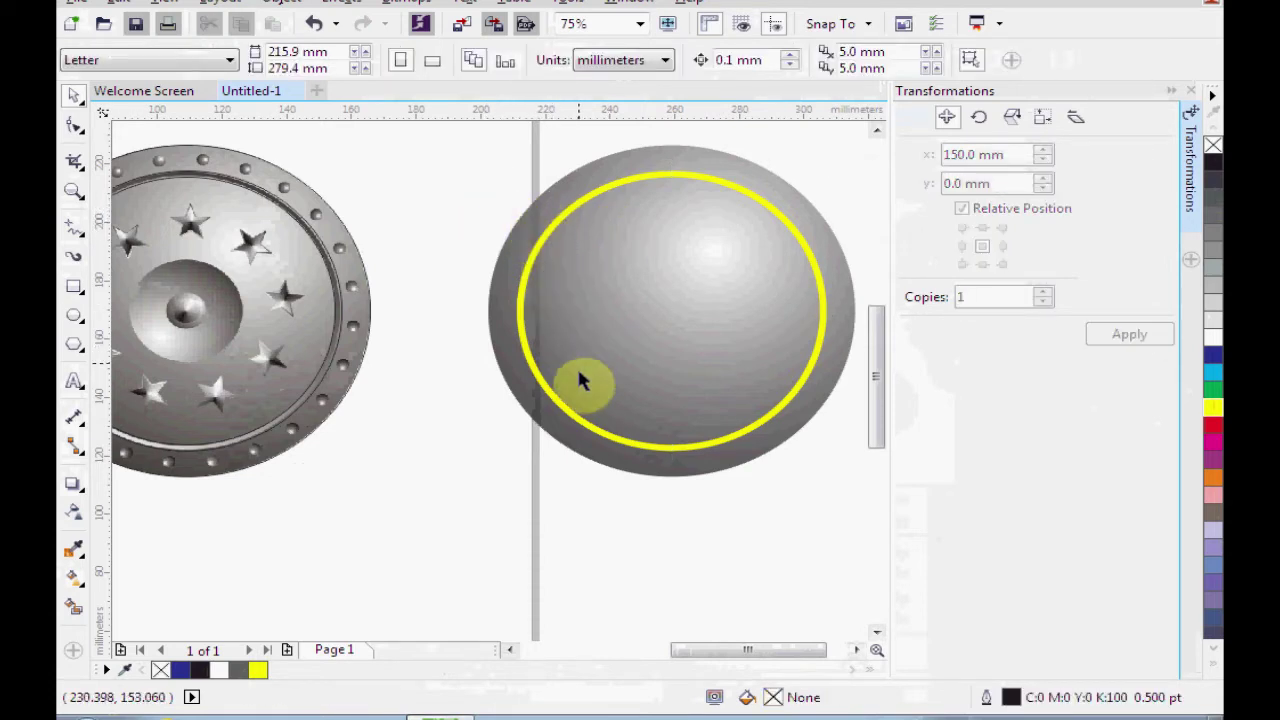
click(578, 438)
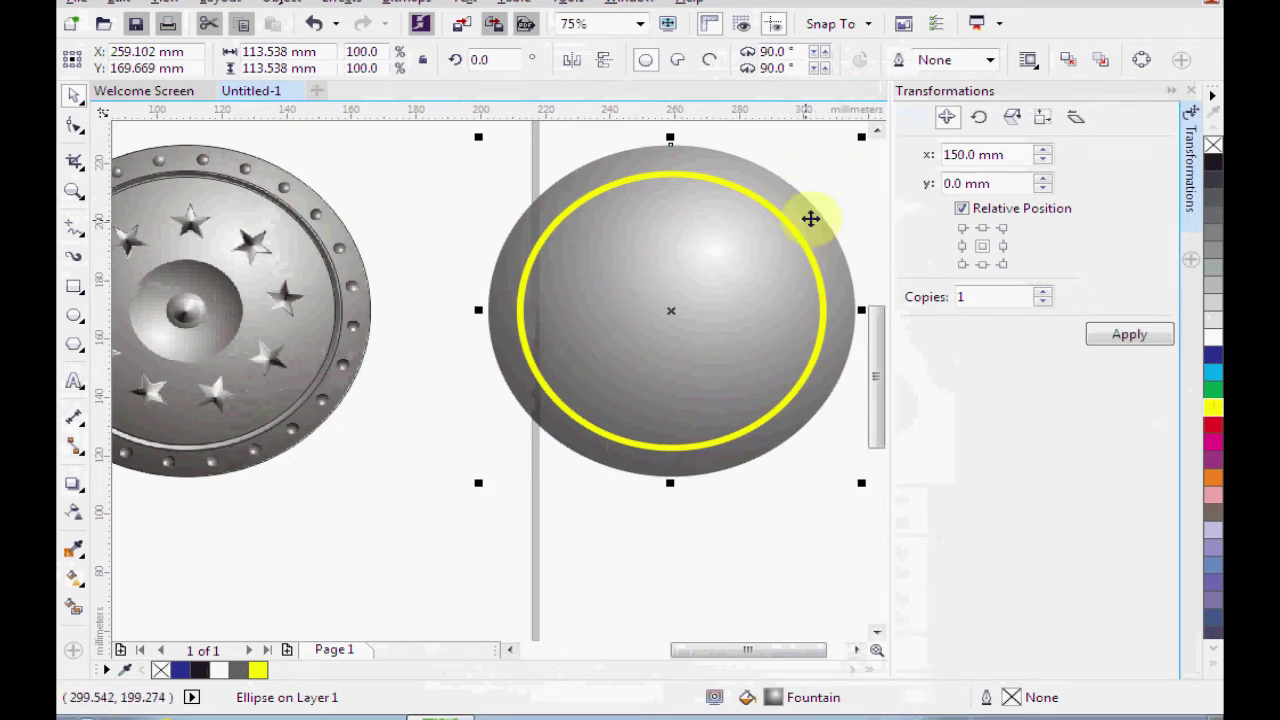
drag(287, 215, 566, 267)
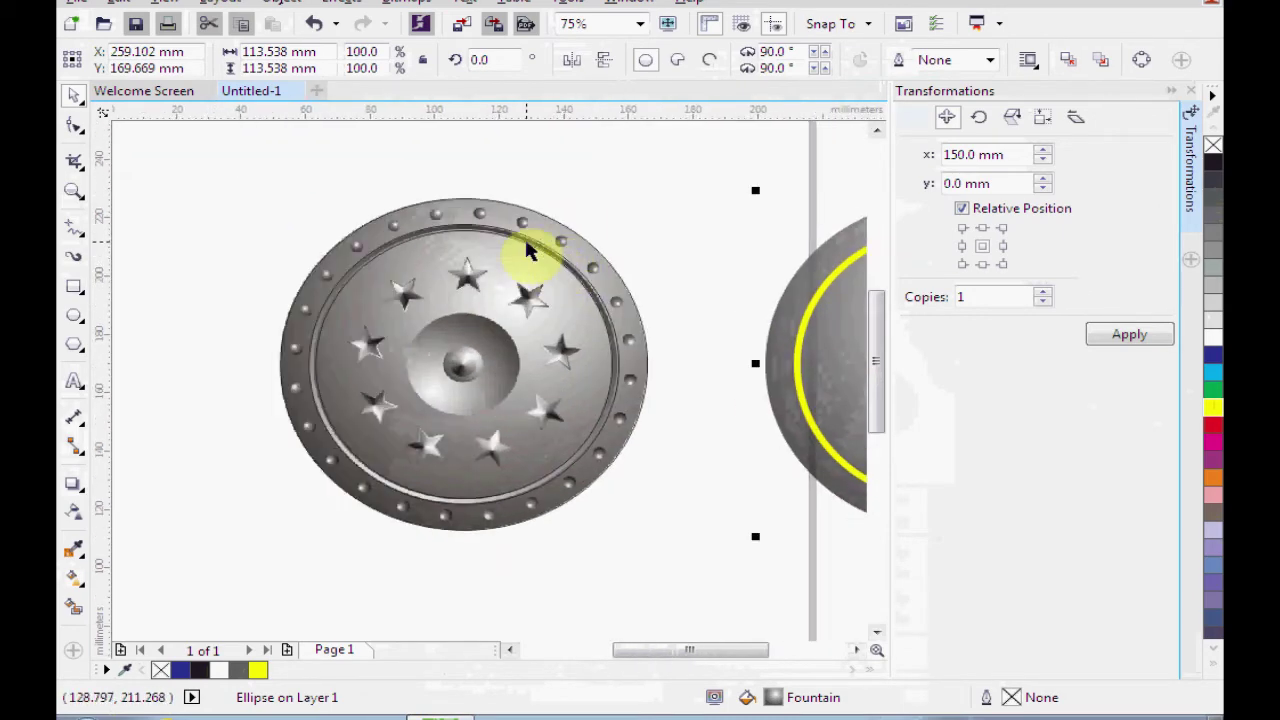
scroll(526, 243, up, 2)
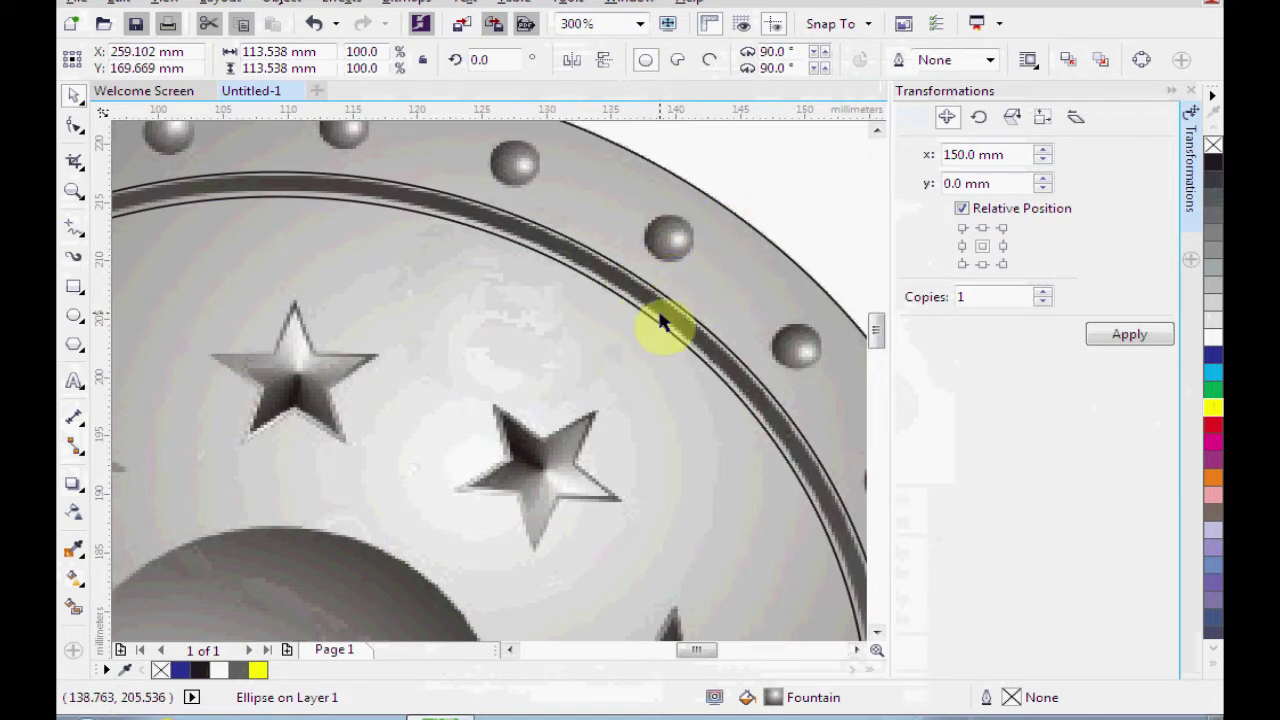
scroll(449, 286, down, 4)
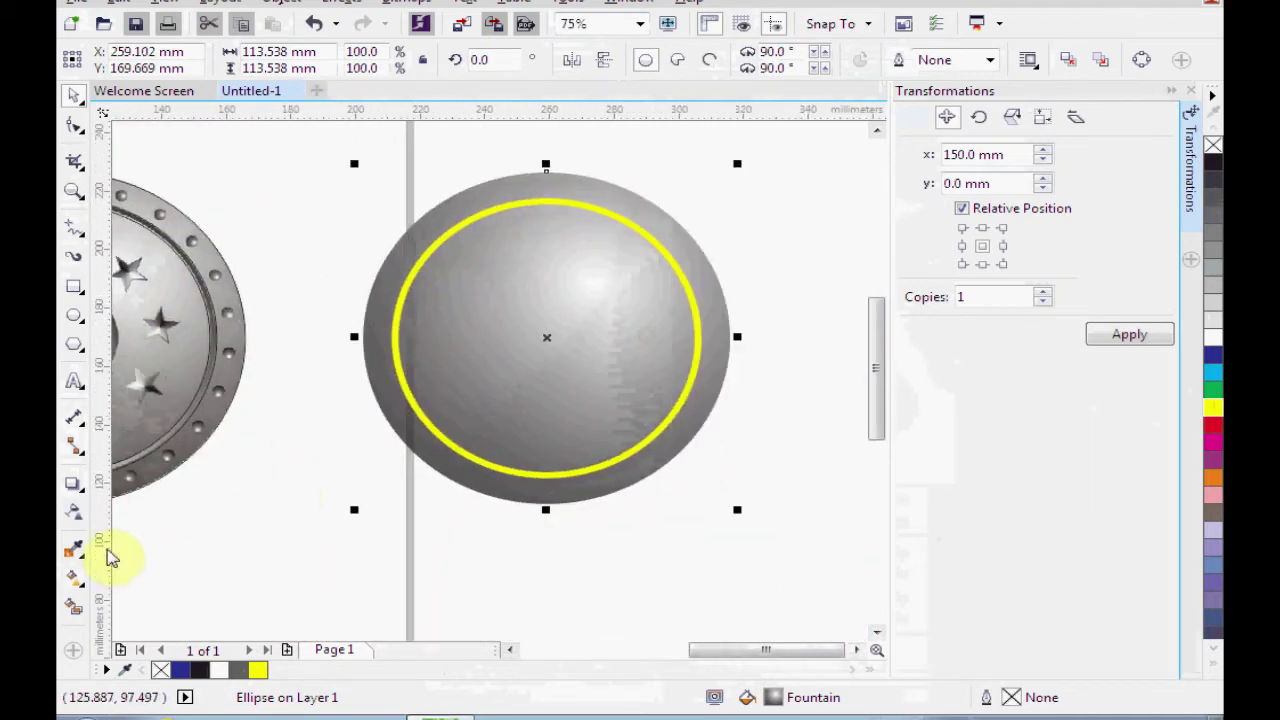
click(76, 580)
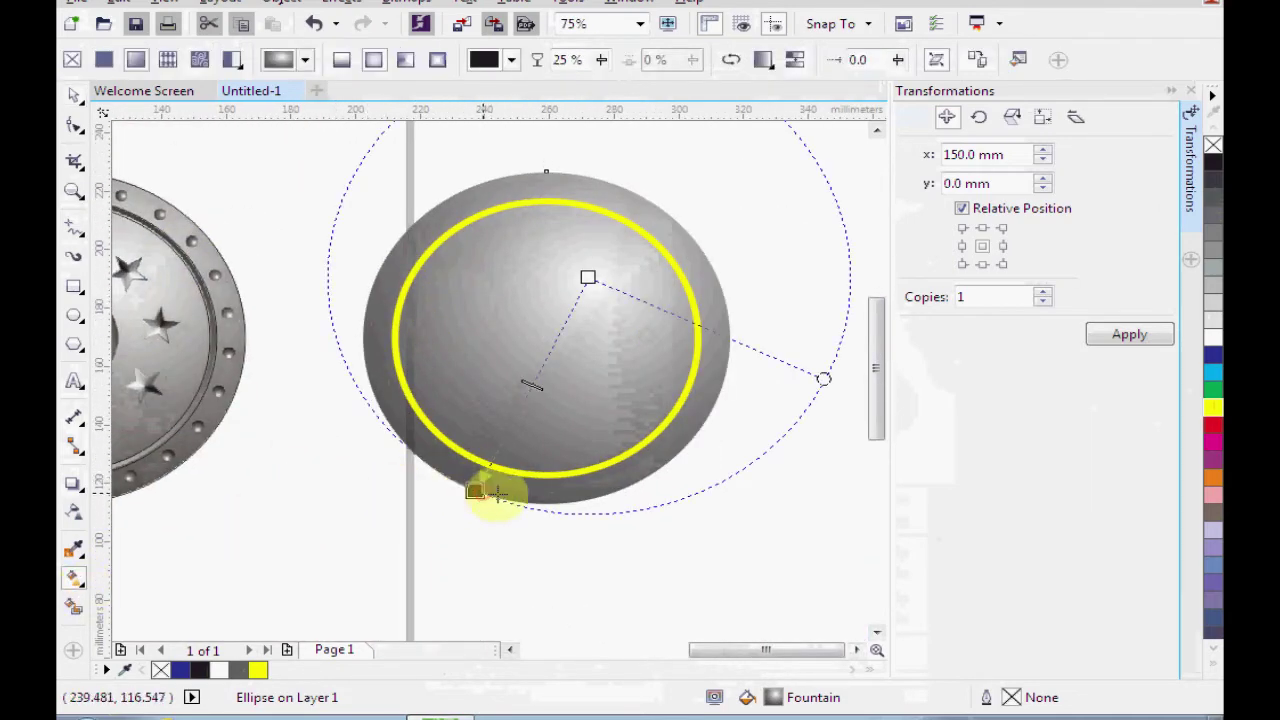
click(478, 491)
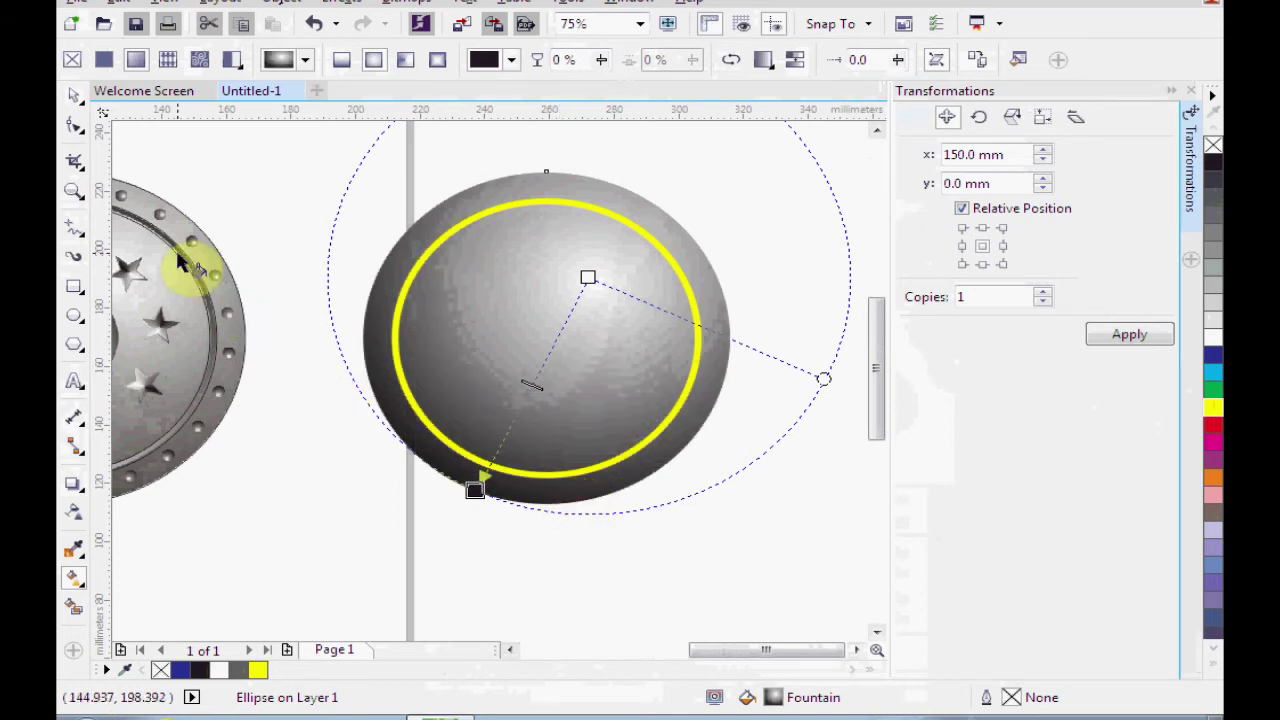
click(75, 97)
click(774, 183)
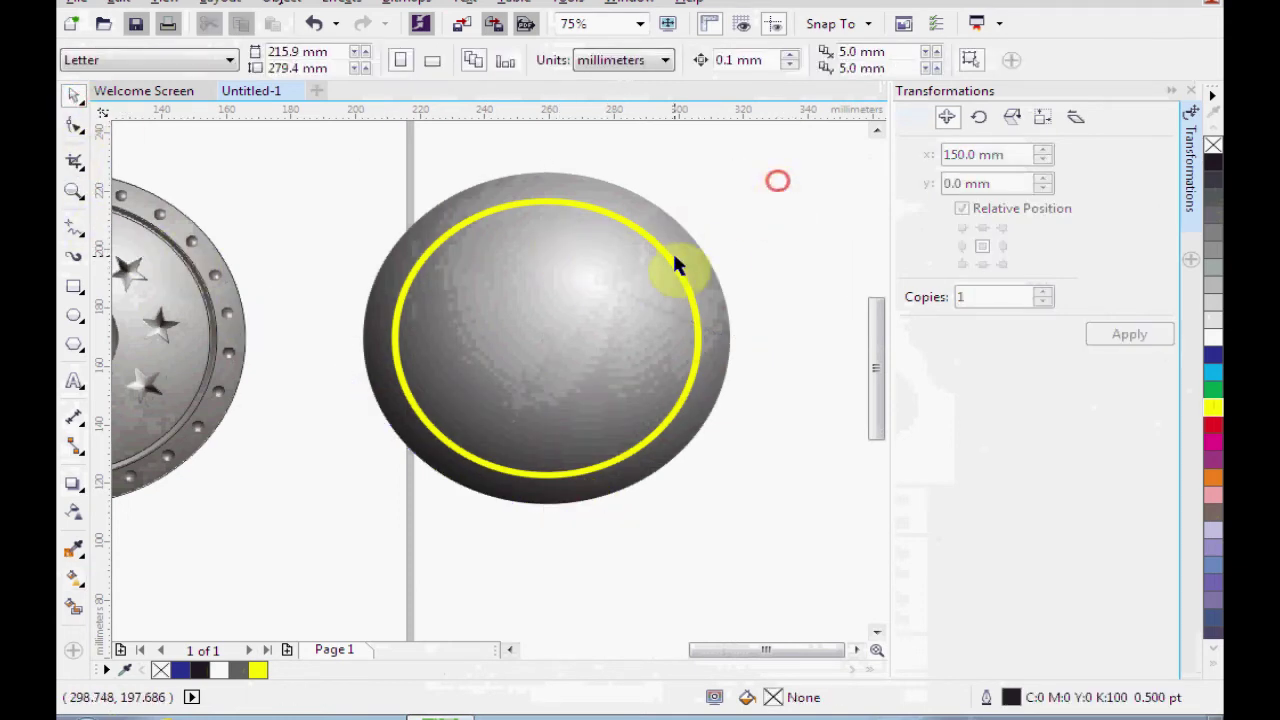
- Give the yellow ring a linear fountain fill running diagonally from dark grey at its upper right to white at its lower left
click(661, 248)
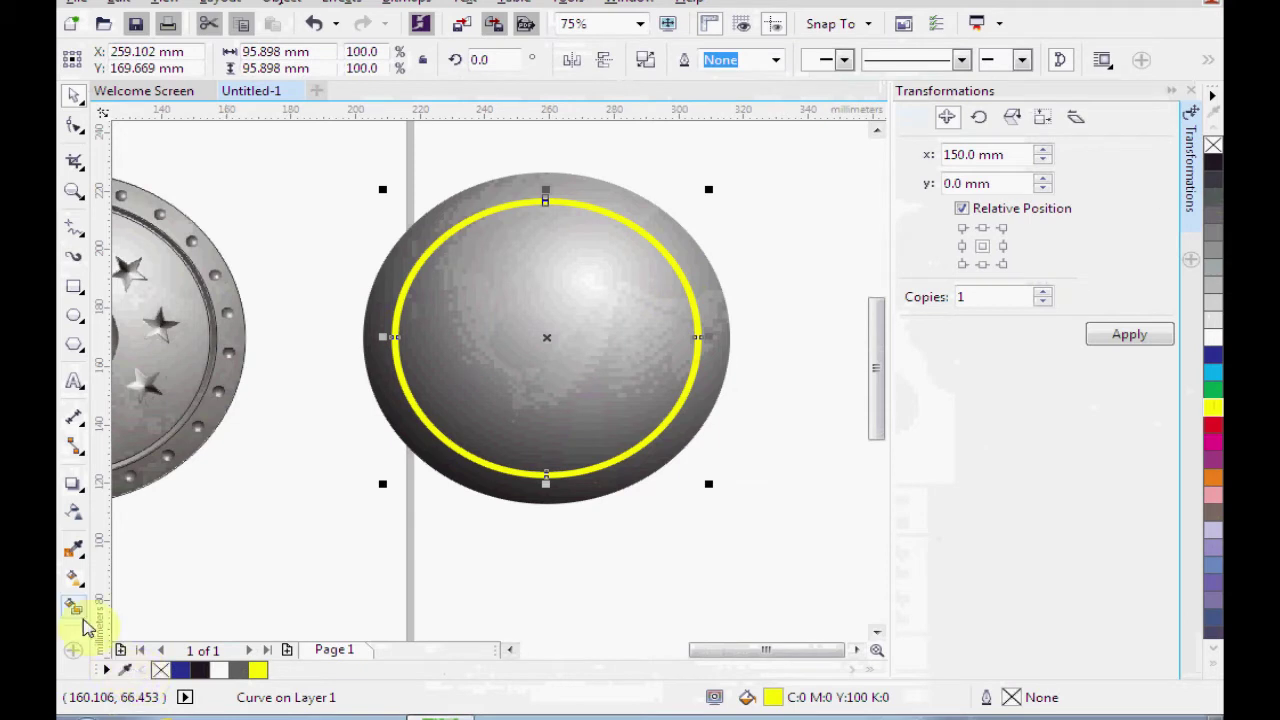
click(77, 579)
drag(617, 219, 480, 457)
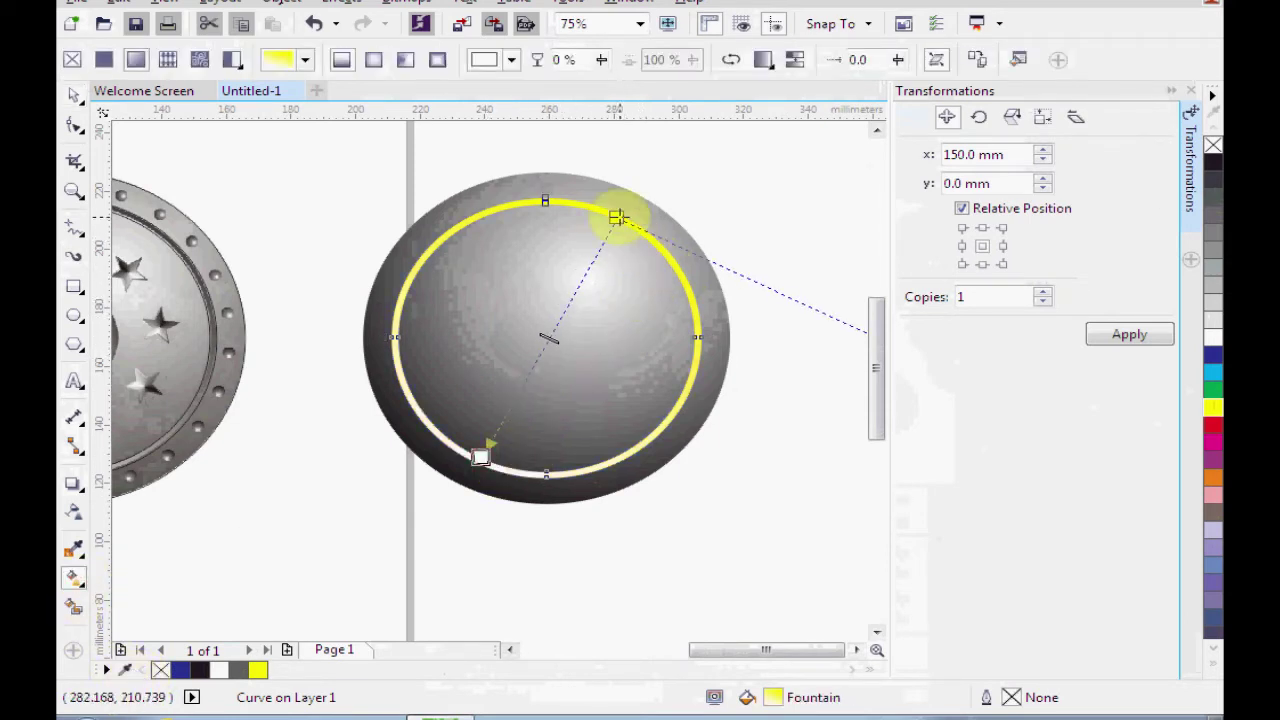
click(238, 669)
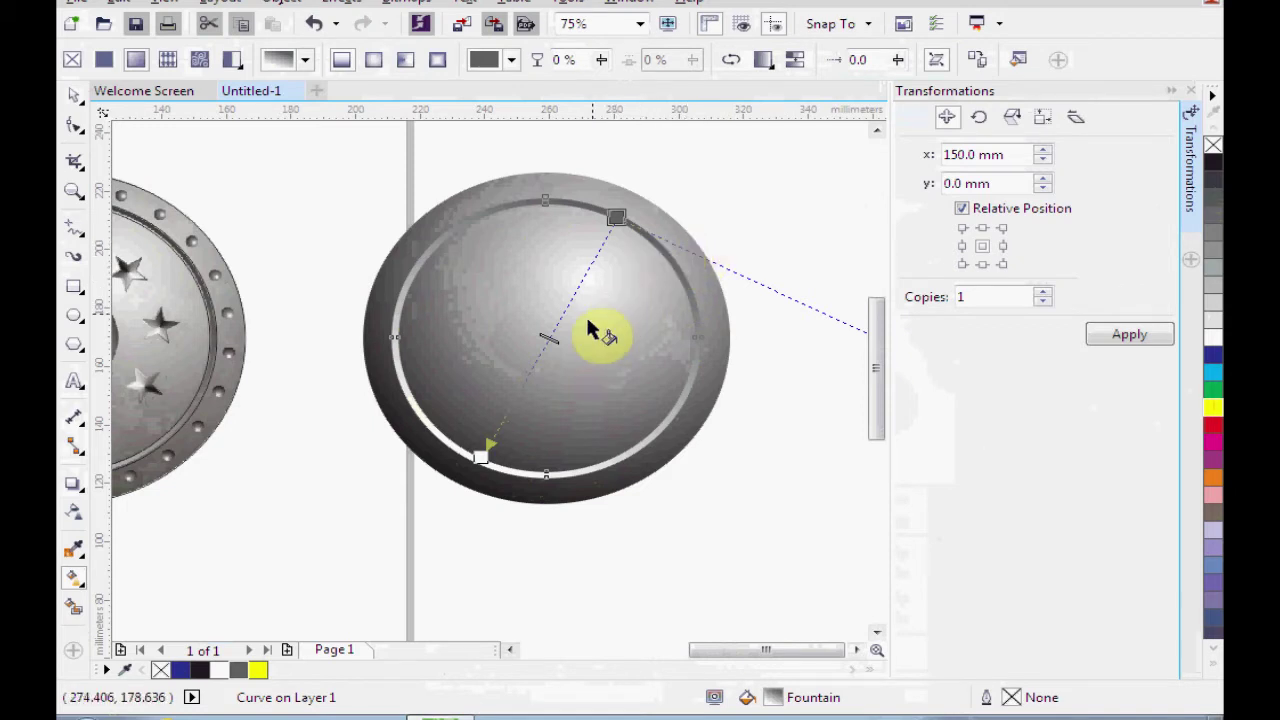
- Shift the midpoint of the ring's fountain fill toward the white end and extend that end slightly outward
drag(548, 340, 513, 365)
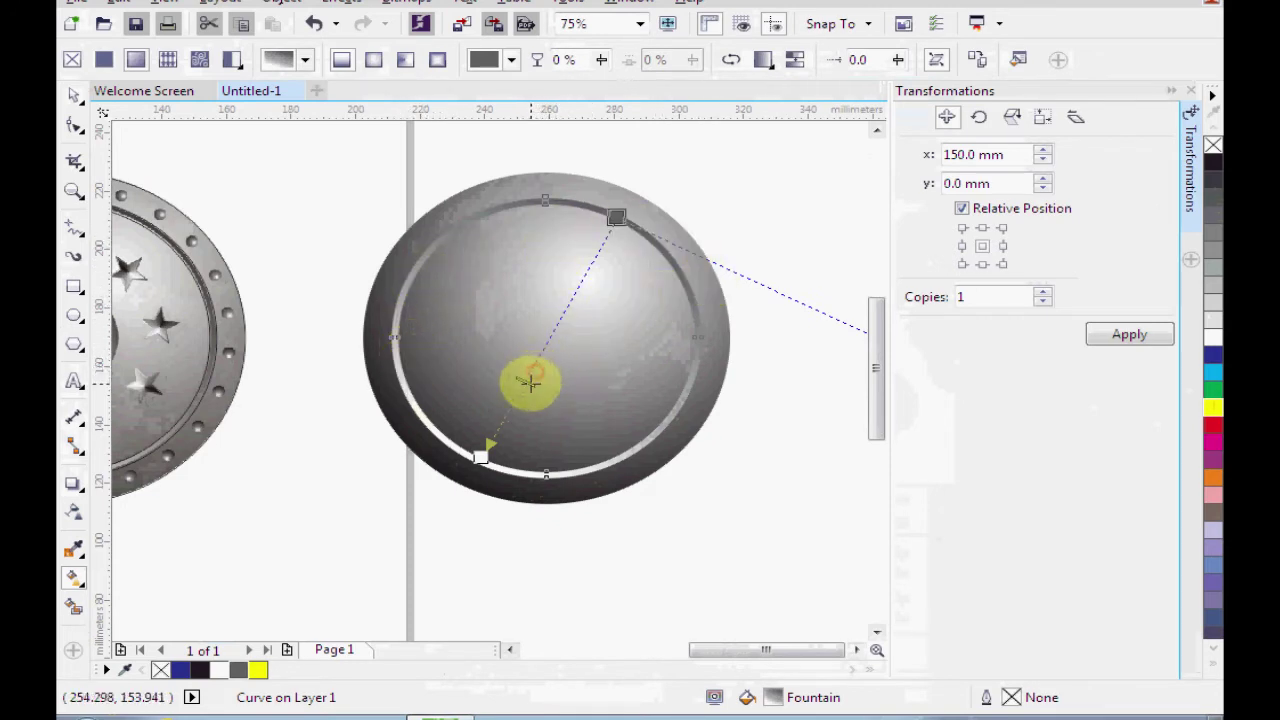
drag(529, 370, 525, 382)
drag(476, 460, 468, 479)
drag(643, 460, 838, 412)
drag(523, 424, 835, 456)
click(74, 94)
click(348, 329)
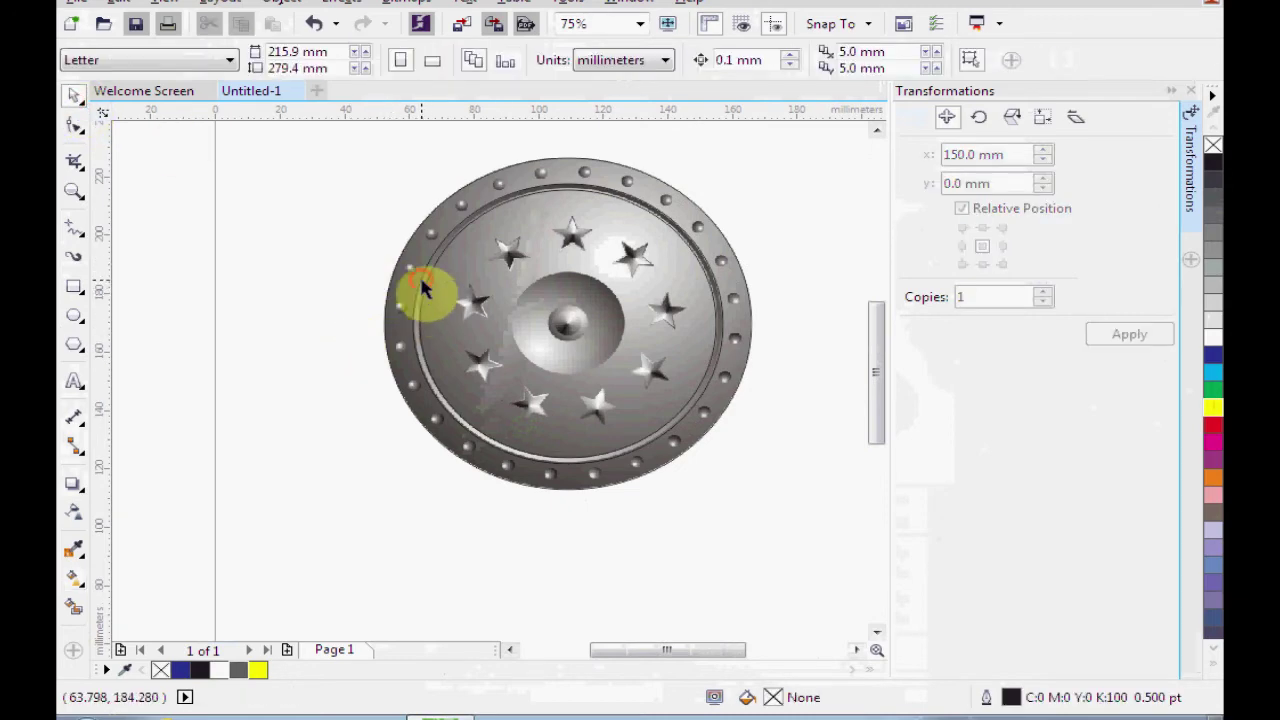
- Scale a concentric copy of the finished shield's 91.7 mm circle to about 34.6 mm around the central dish, and delete the larger circle
click(421, 282)
key(Escape)
scroll(711, 212, up, 1)
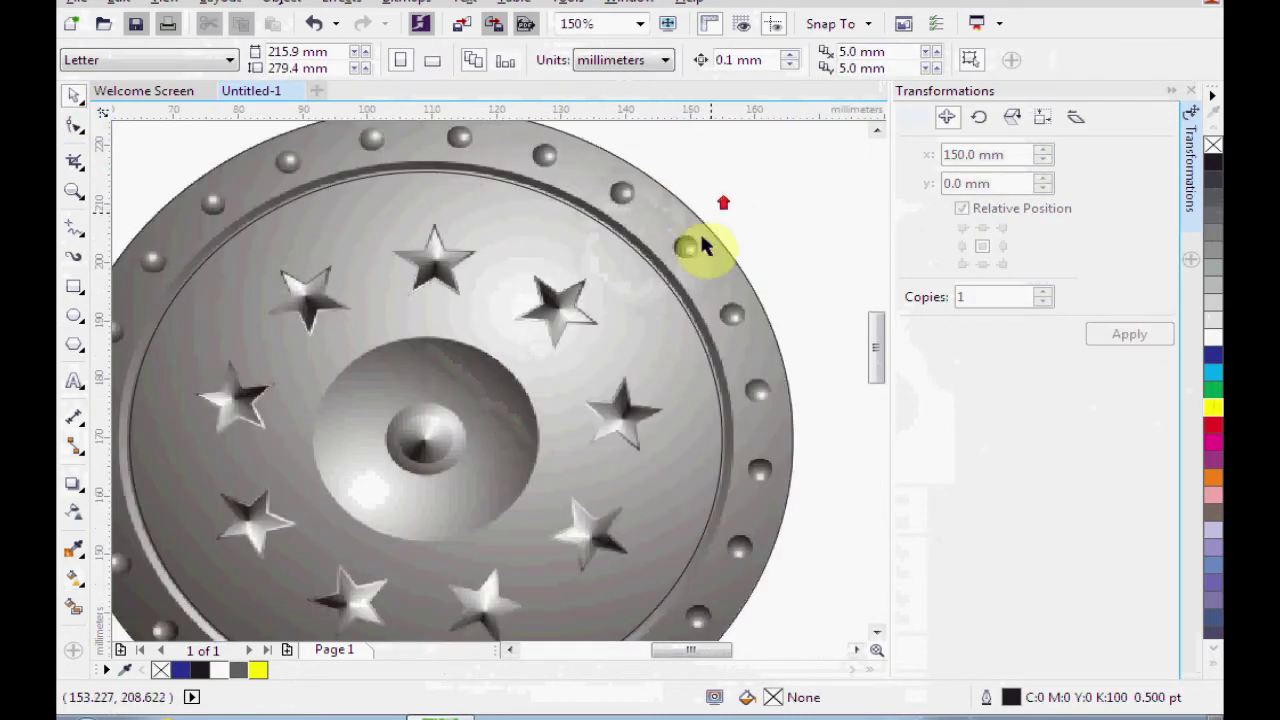
click(680, 305)
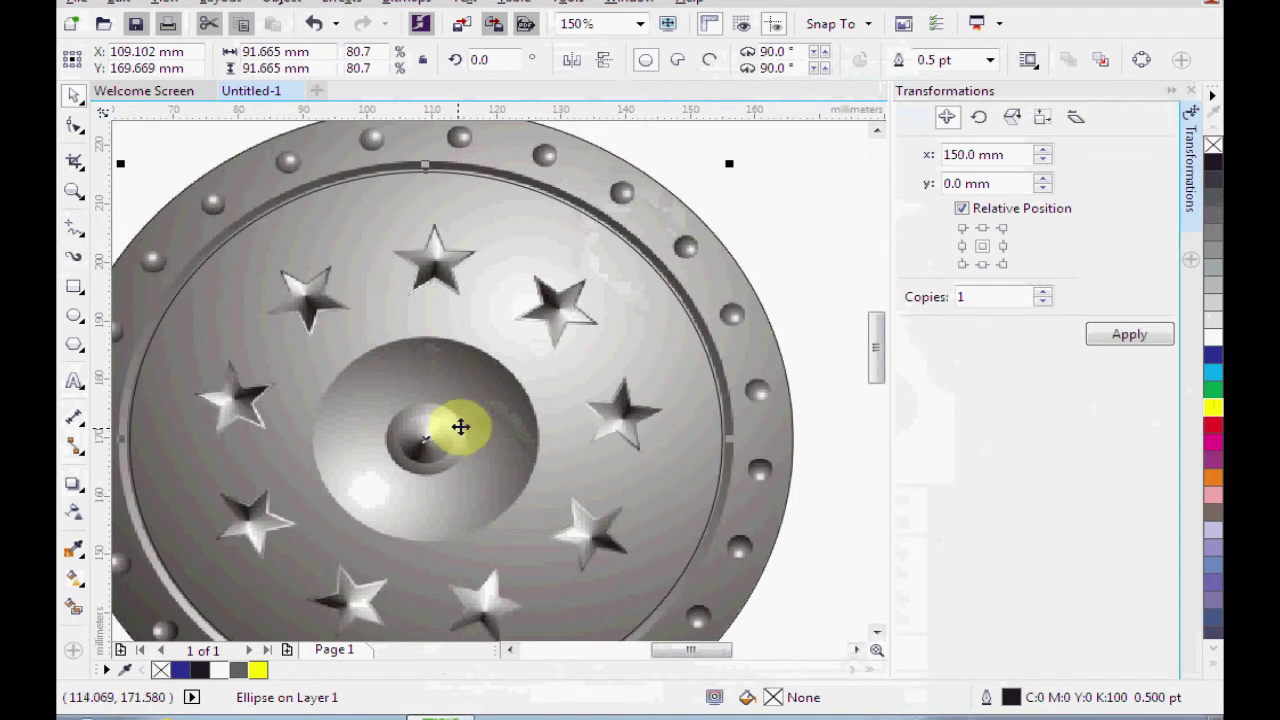
drag(729, 165, 544, 324)
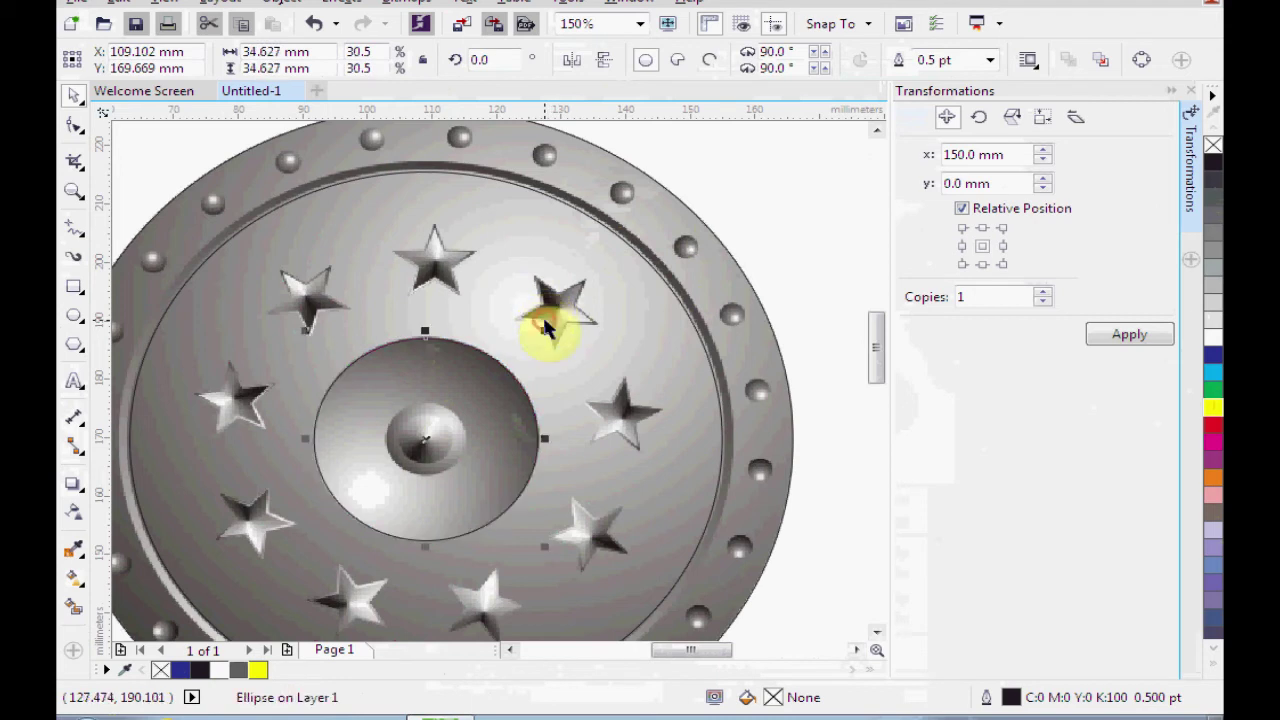
click(624, 242)
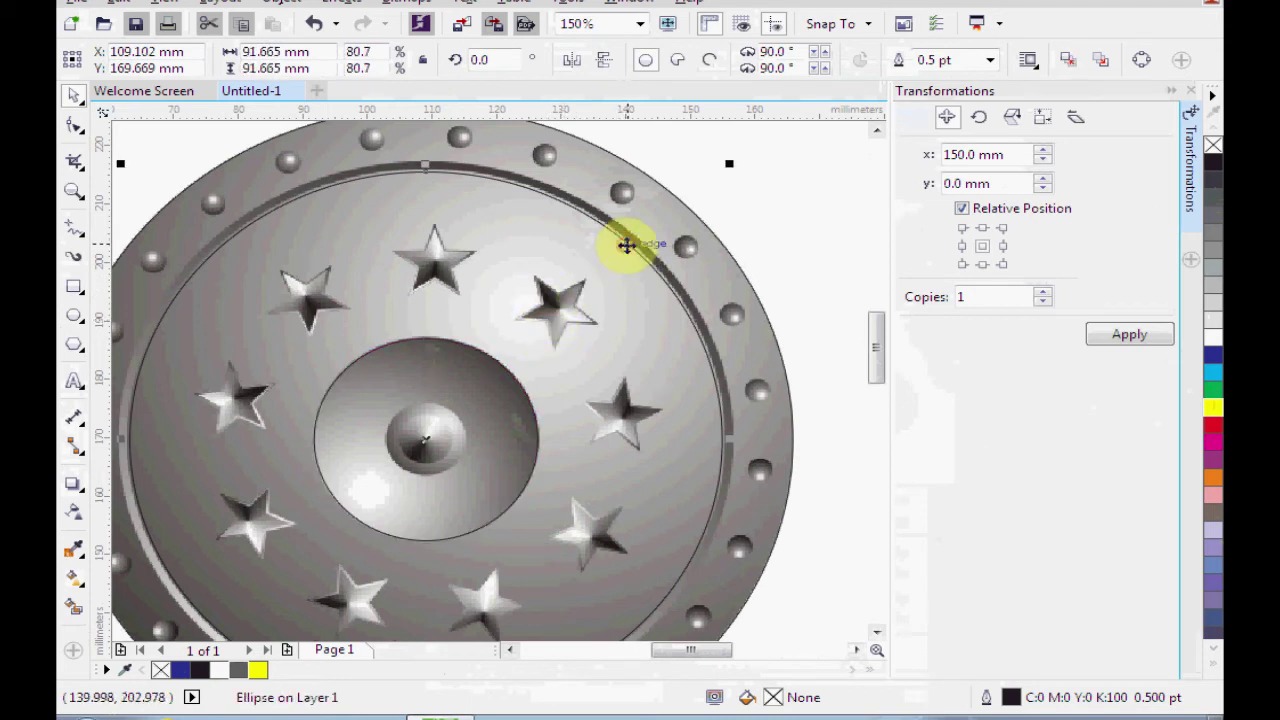
key(Delete)
- Copy the finished shield's 34.6 mm circle 150 mm horizontally onto the centre of the new disc
drag(653, 367, 505, 270)
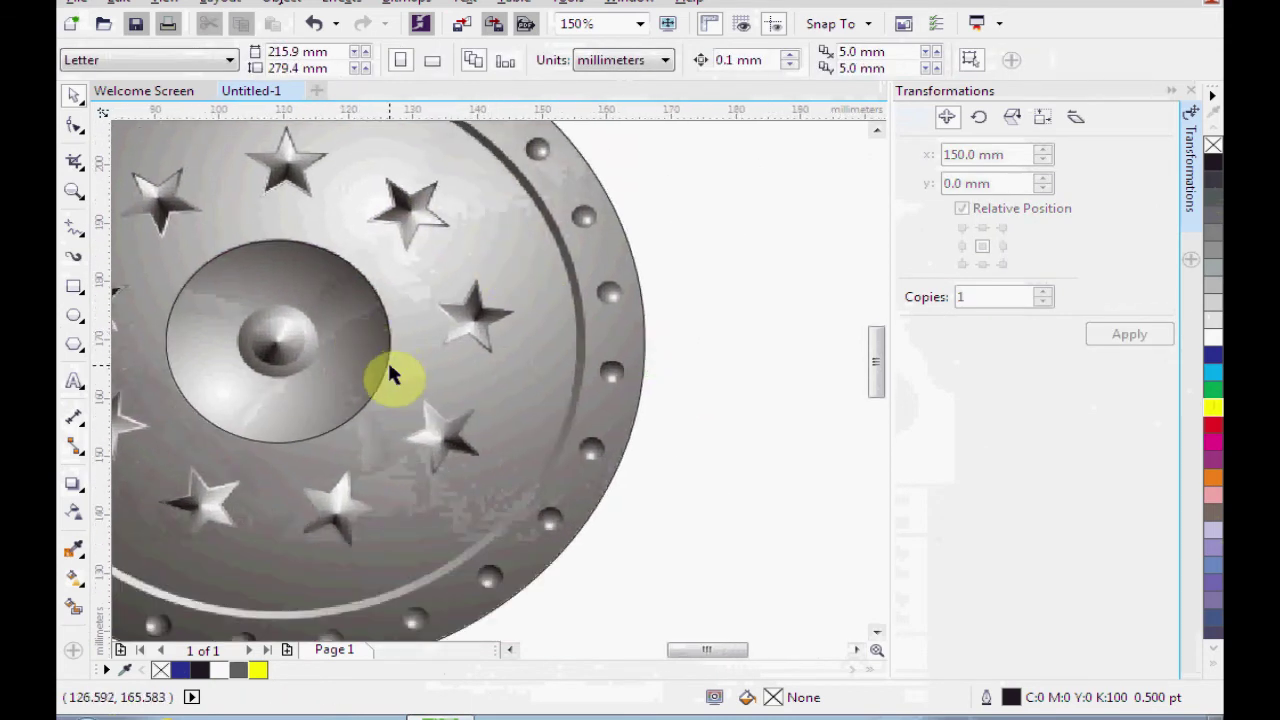
click(391, 372)
scroll(417, 349, up, 3)
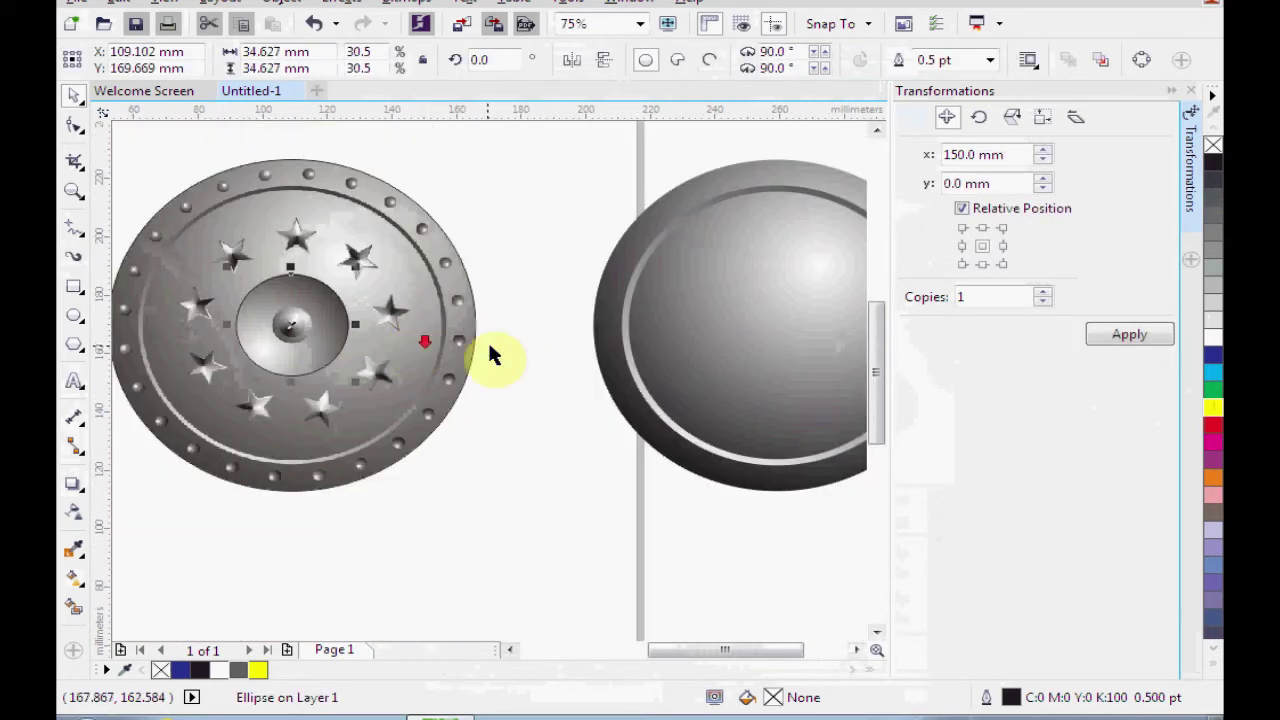
scroll(490, 352, right, 2)
click(1119, 338)
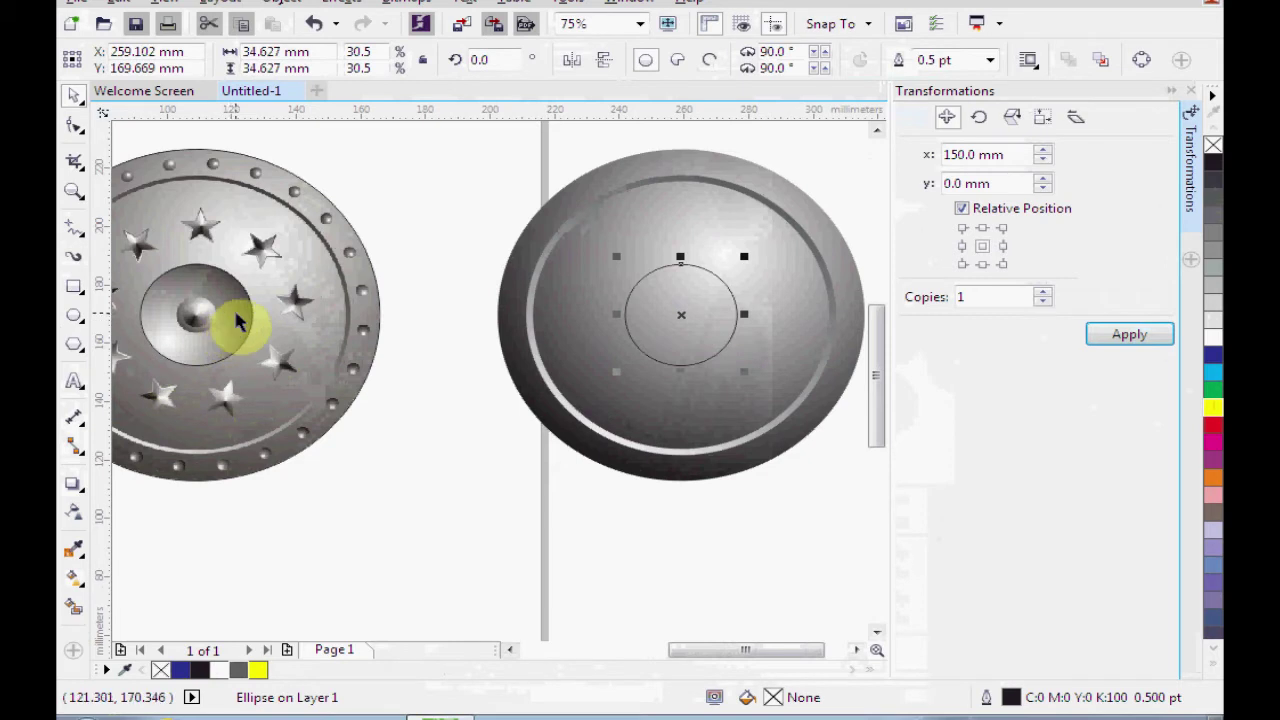
- Give the new centre circle an elliptical fountain fill from white at its lower left to black at its upper right, and remove its outline
click(73, 578)
drag(640, 347, 721, 280)
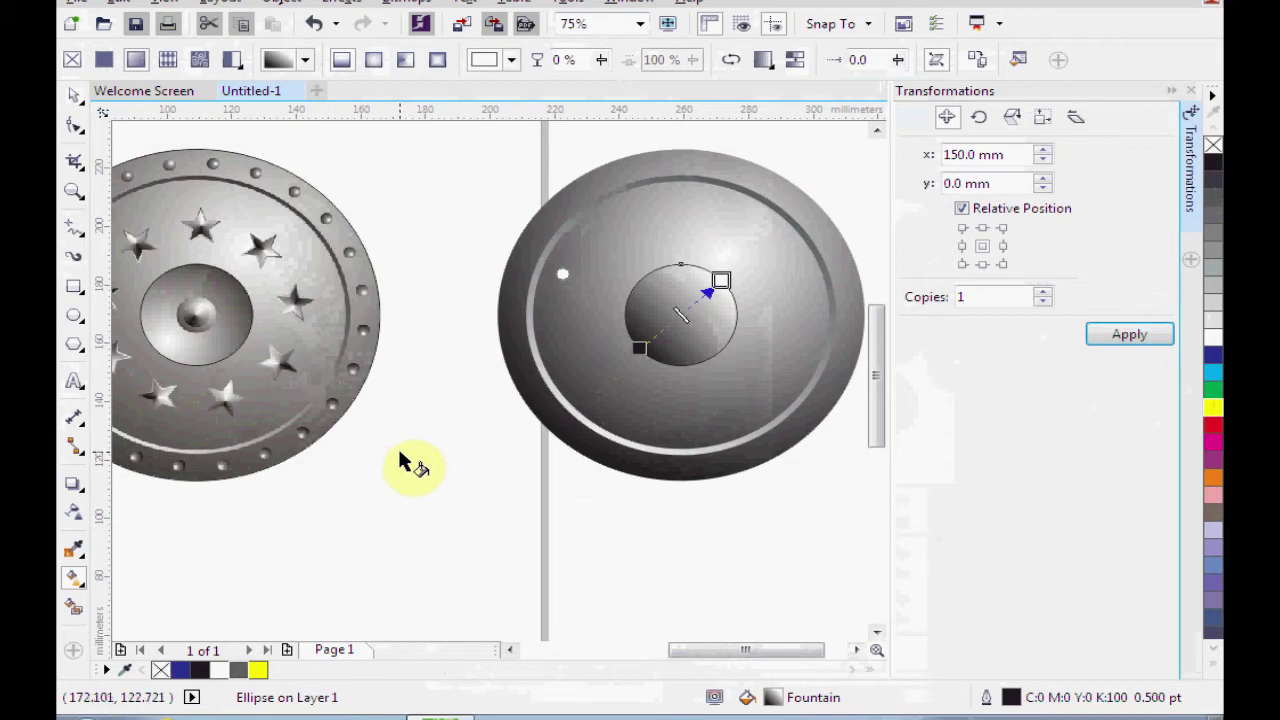
scroll(186, 337, up, 1)
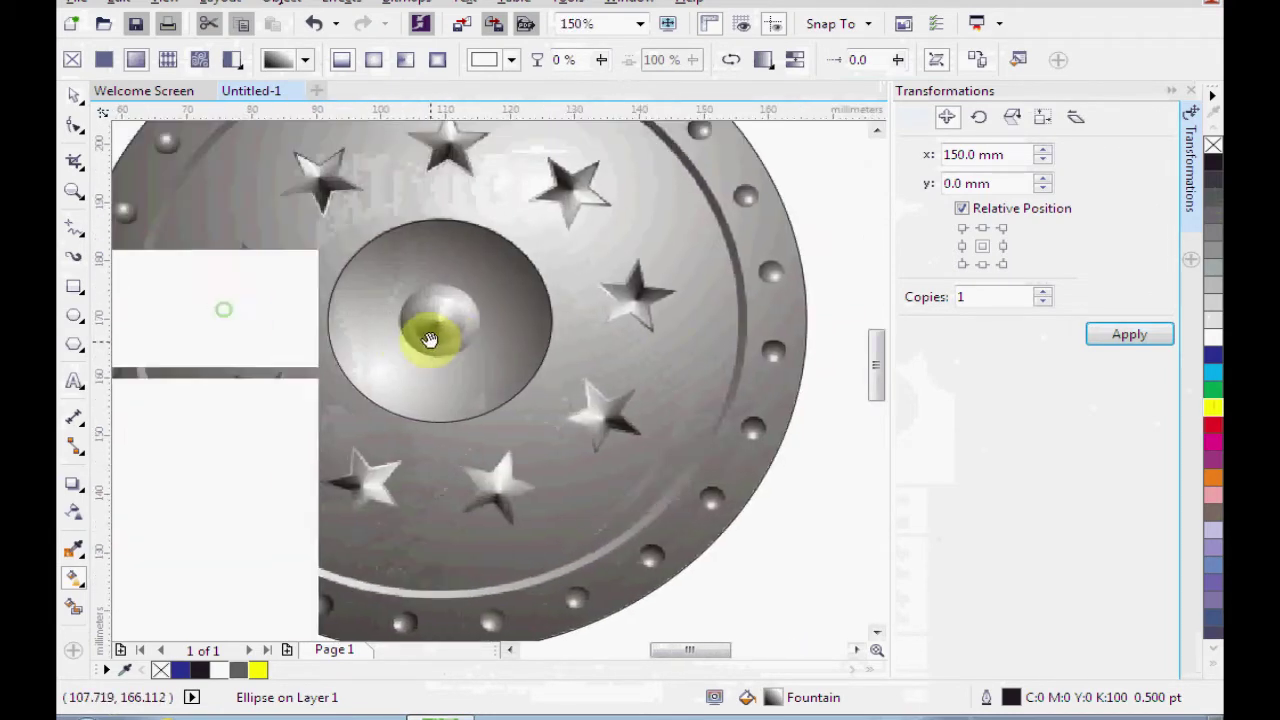
scroll(400, 340, up, 1)
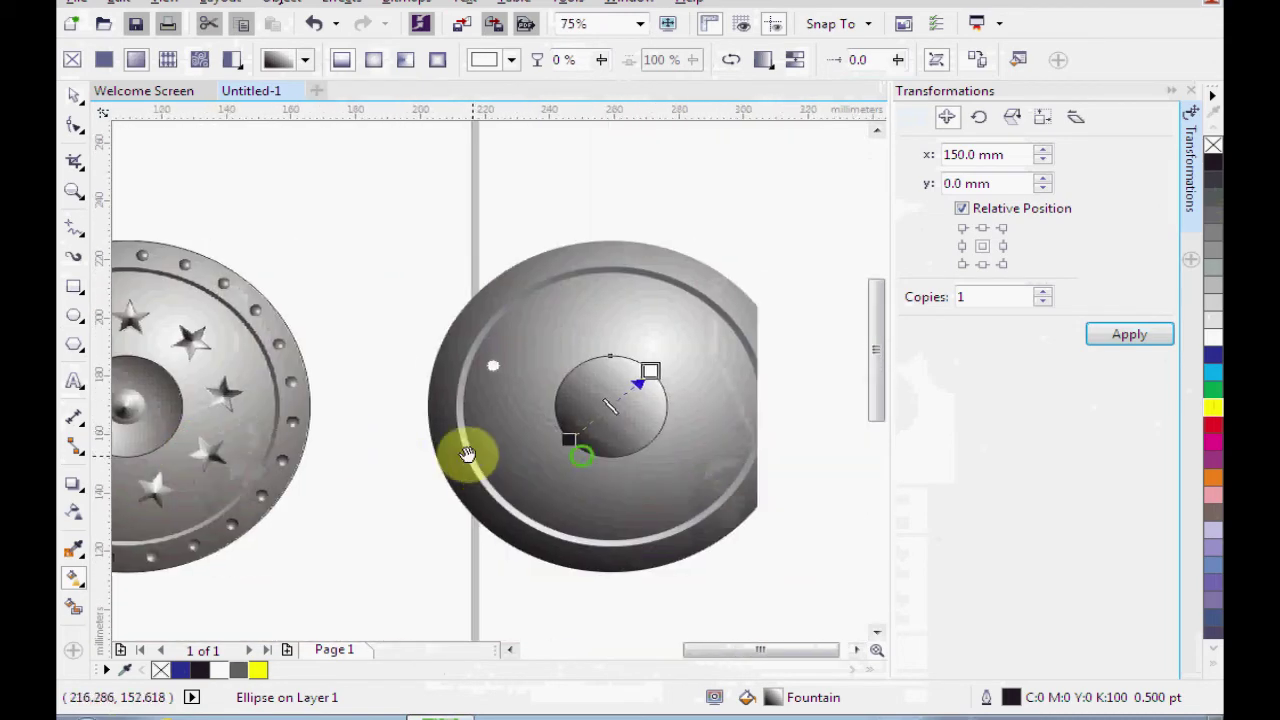
click(373, 60)
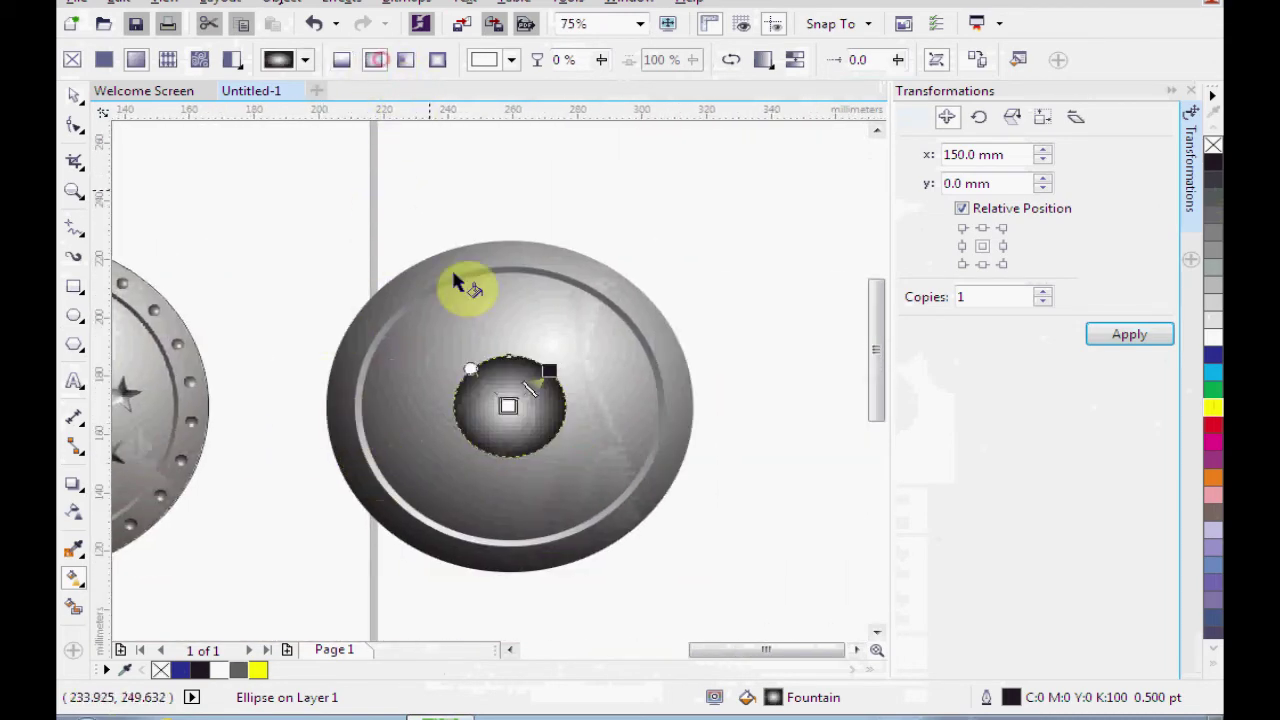
scroll(517, 428, up, 2)
drag(504, 389, 467, 446)
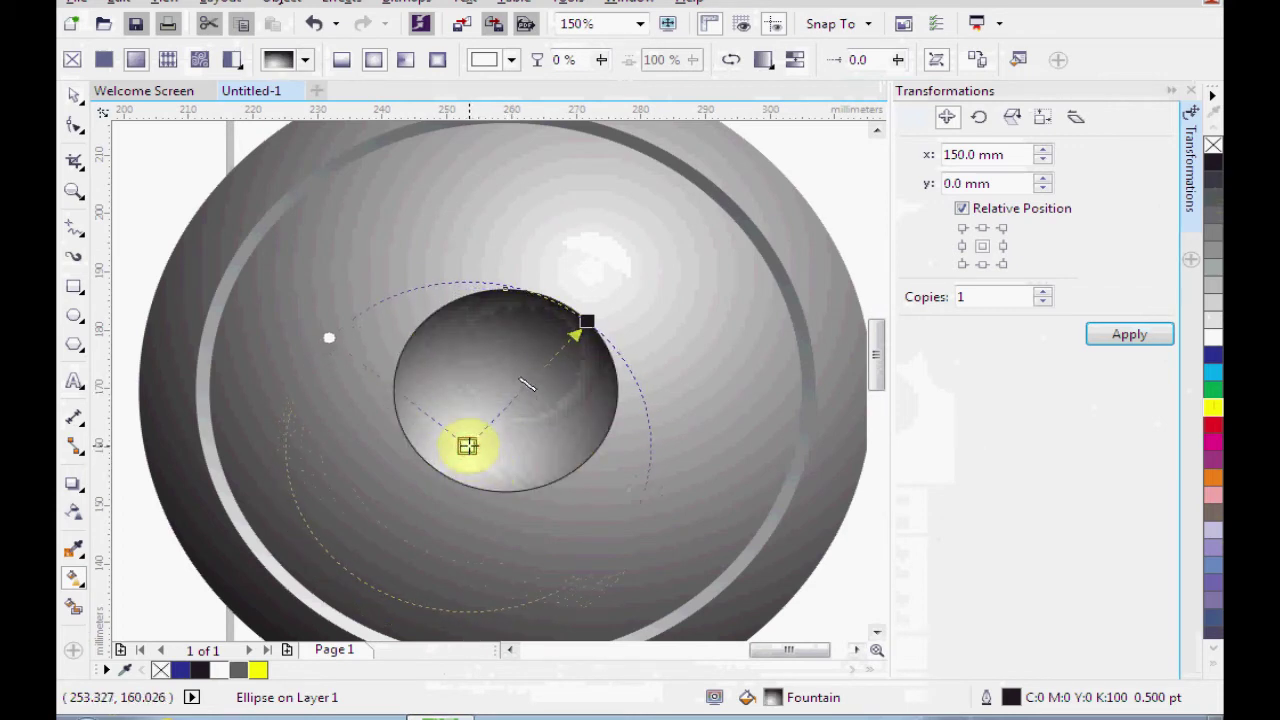
right_click(163, 673)
- Scale the finished shield's 34.6 mm circle concentrically down to about 12.6 mm to fit the central boss
drag(501, 531, 644, 422)
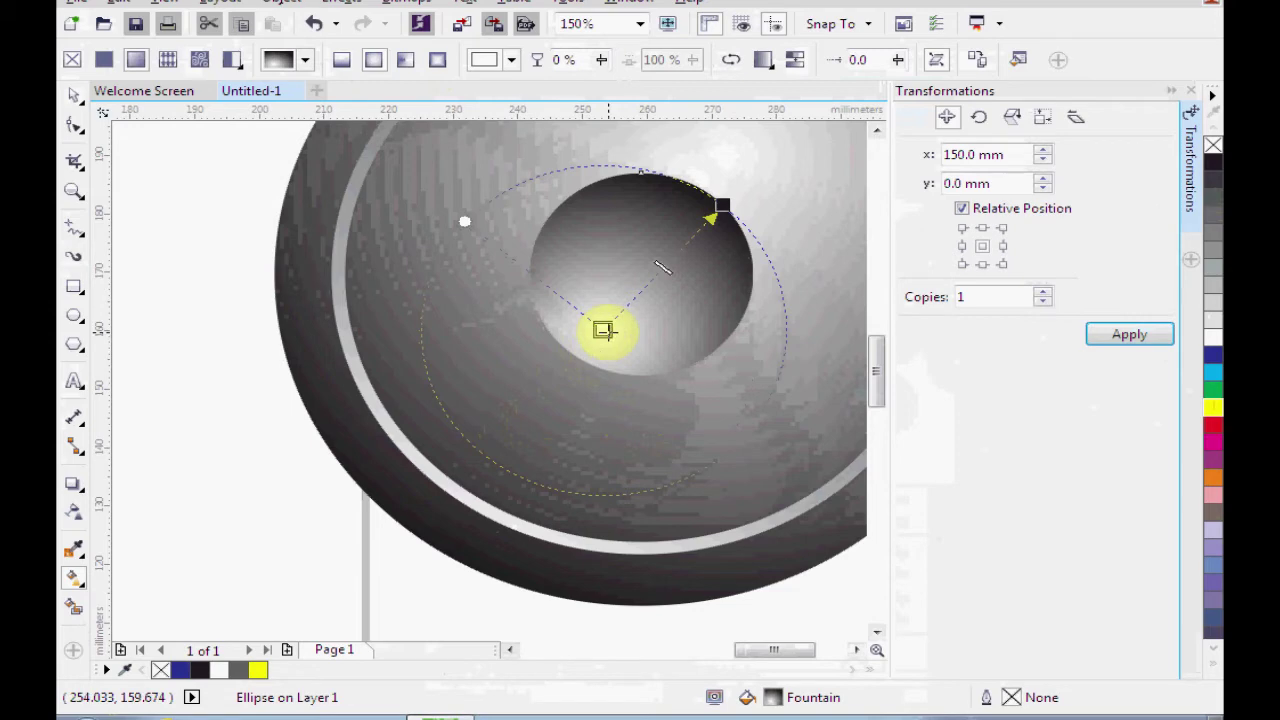
drag(555, 436, 749, 405)
scroll(749, 404, down, 1)
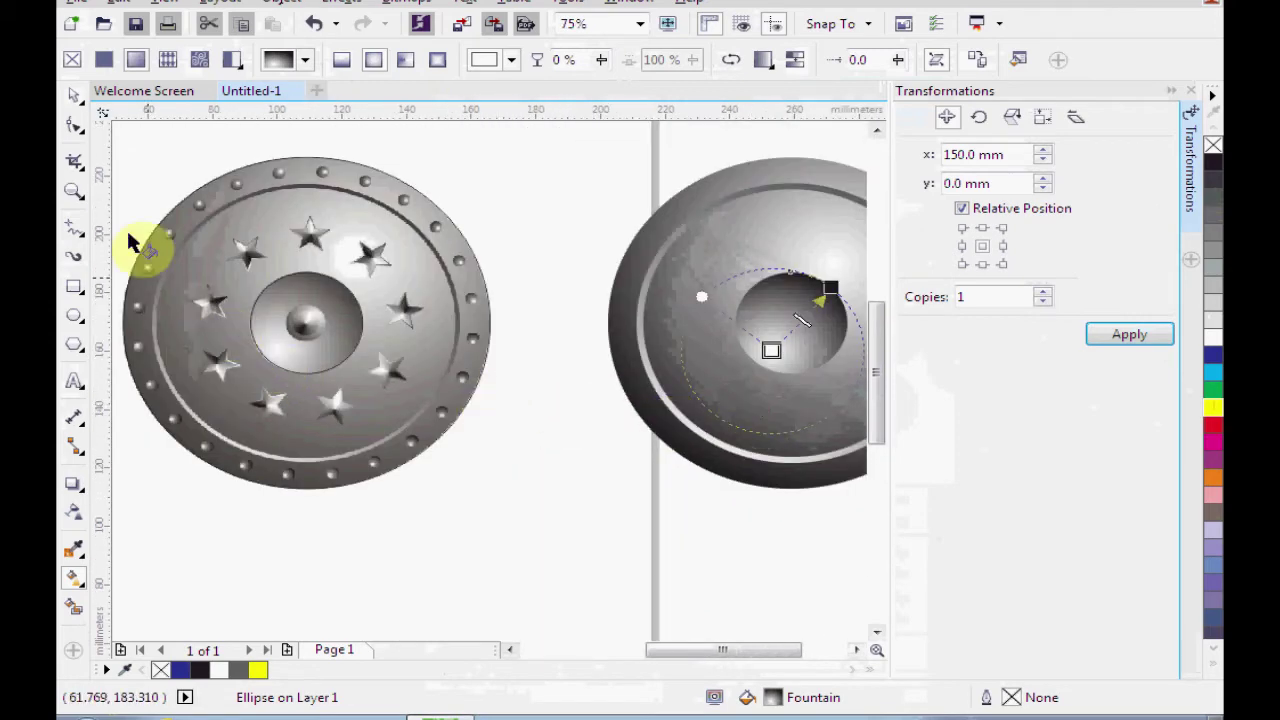
click(73, 96)
click(337, 349)
scroll(323, 334, up, 1)
drag(323, 334, 531, 344)
scroll(584, 295, up, 1)
click(602, 289)
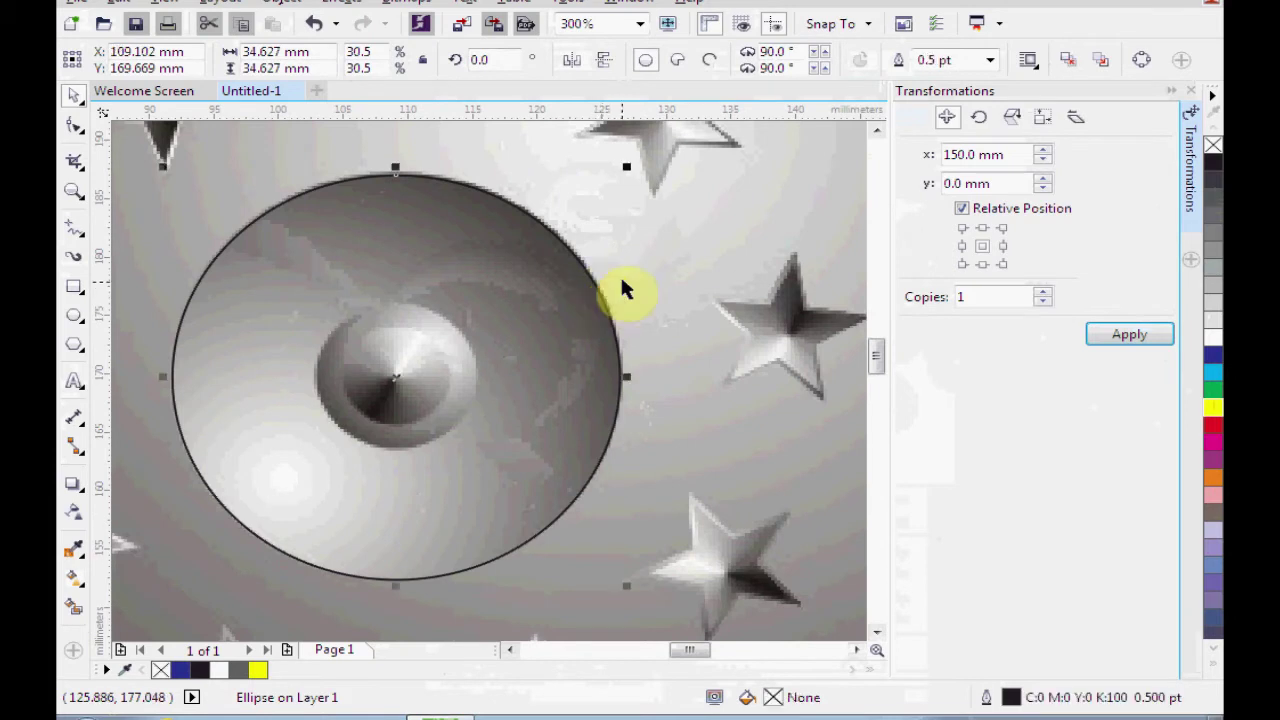
drag(625, 166, 484, 270)
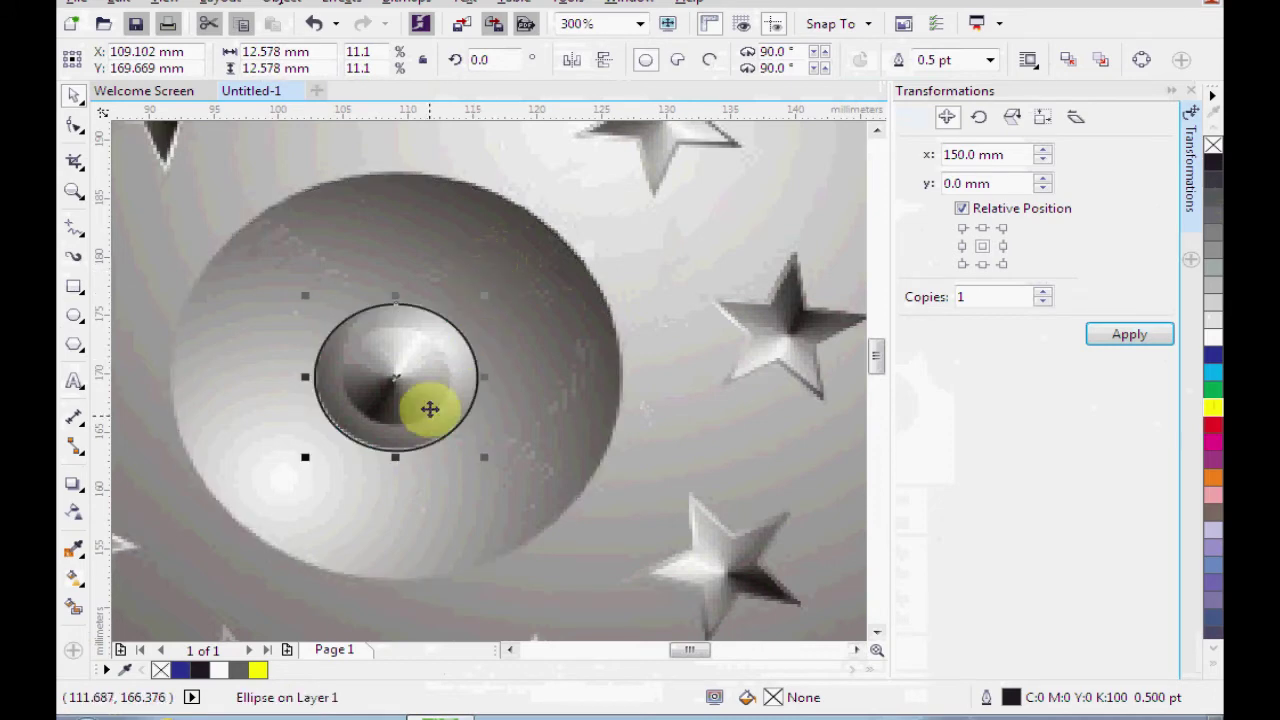
- Copy the 12.6 mm boss circle 150 mm horizontally onto the new shield's central dish
drag(703, 463, 370, 348)
scroll(370, 348, down, 1)
drag(688, 423, 356, 457)
scroll(484, 458, down, 1)
click(1137, 337)
- Fill the copied boss circle with yellow and bring it to the front of the layer
click(258, 670)
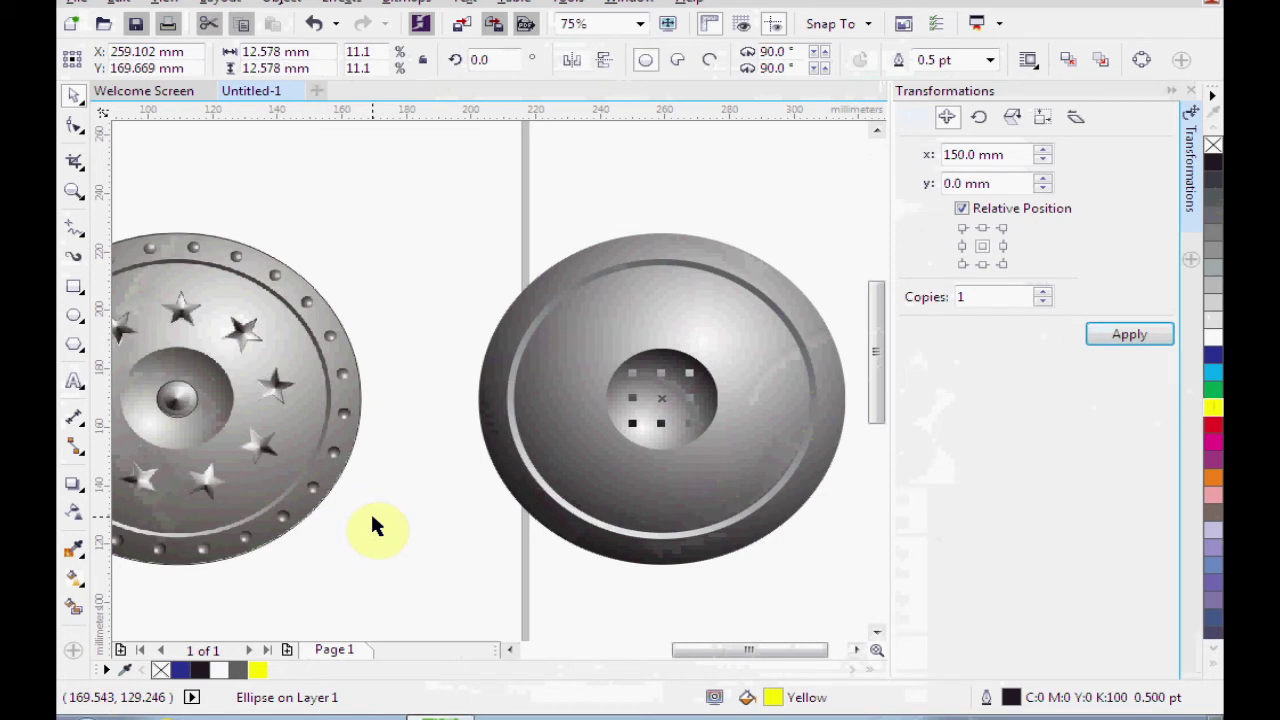
key(shift+Page_Up)
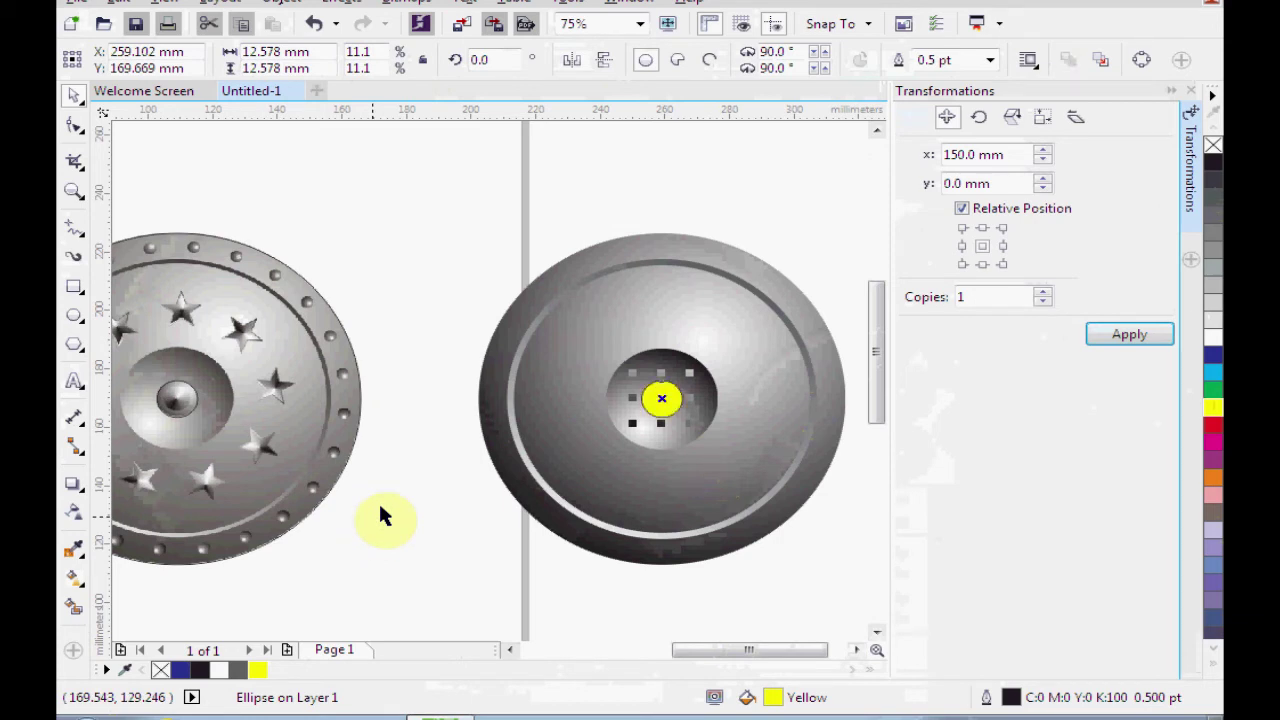
scroll(149, 404, up, 5)
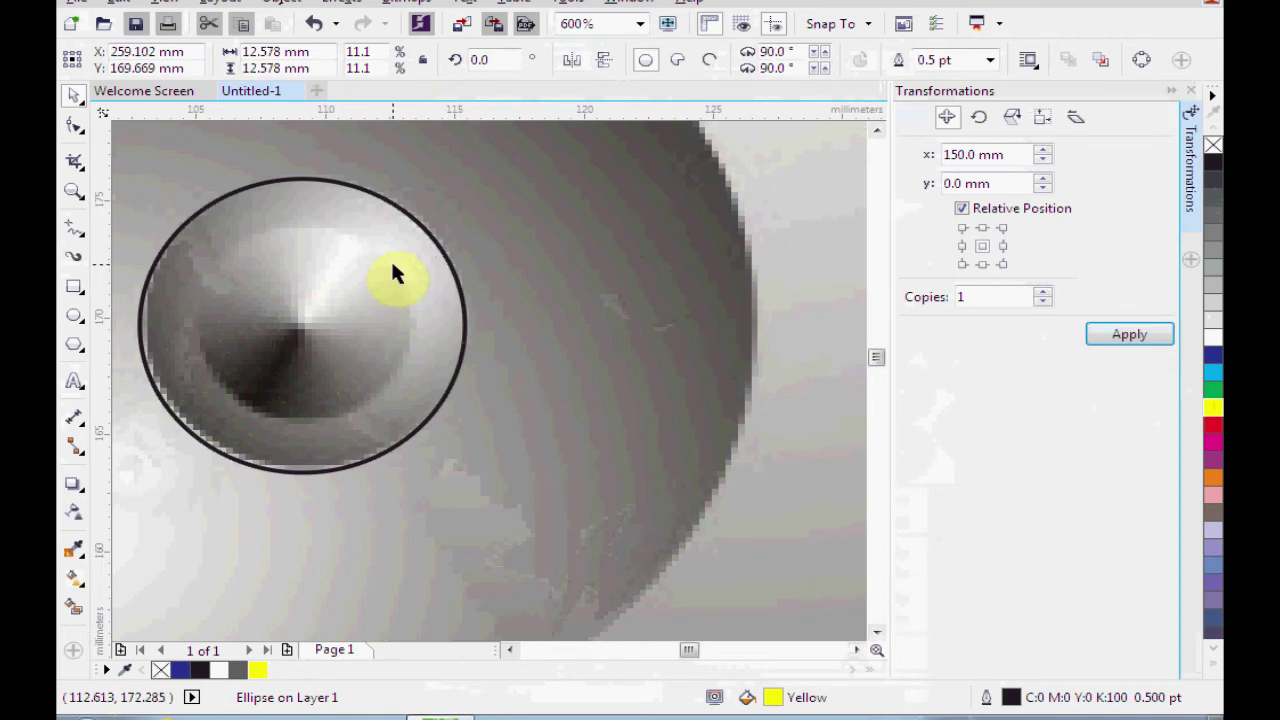
scroll(434, 342, down, 2)
drag(540, 363, 232, 374)
drag(407, 396, 200, 405)
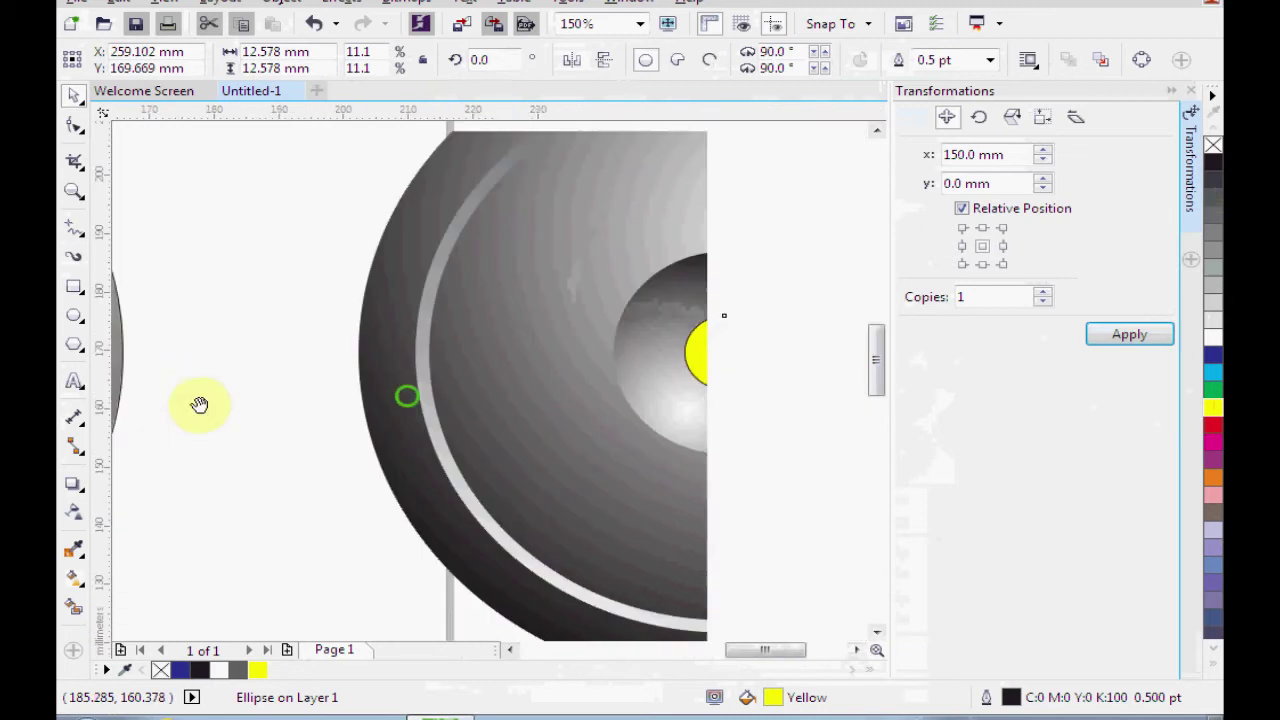
- Give the yellow boss circle an elliptical fountain fill from a white highlight above right of centre to dark grey, and remove its outline
click(74, 581)
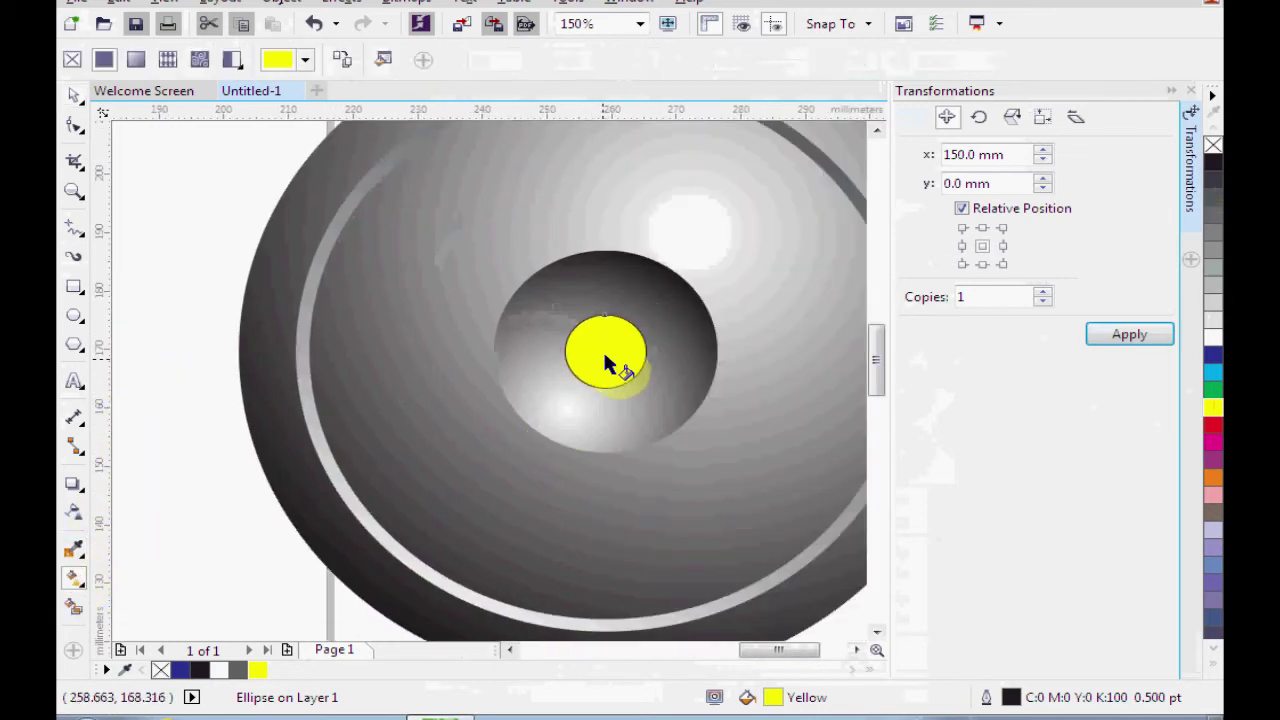
drag(608, 343, 566, 384)
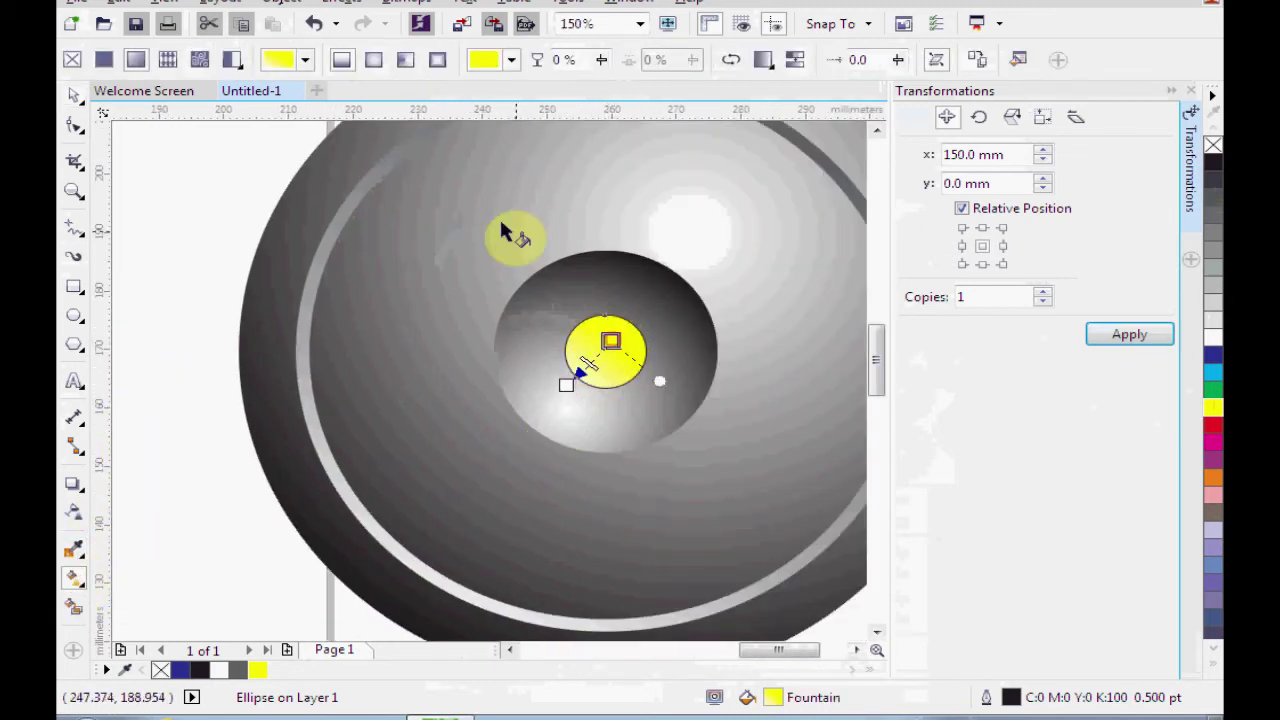
click(373, 59)
drag(571, 386, 616, 341)
click(594, 397)
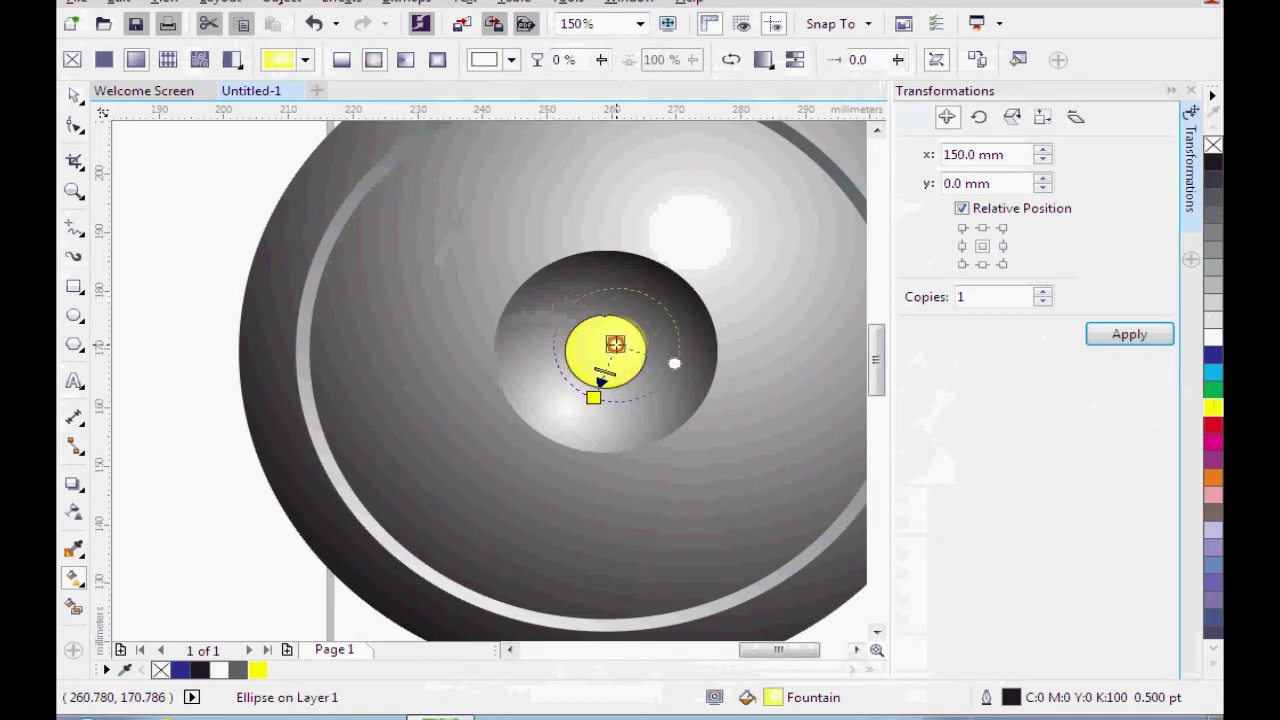
click(593, 397)
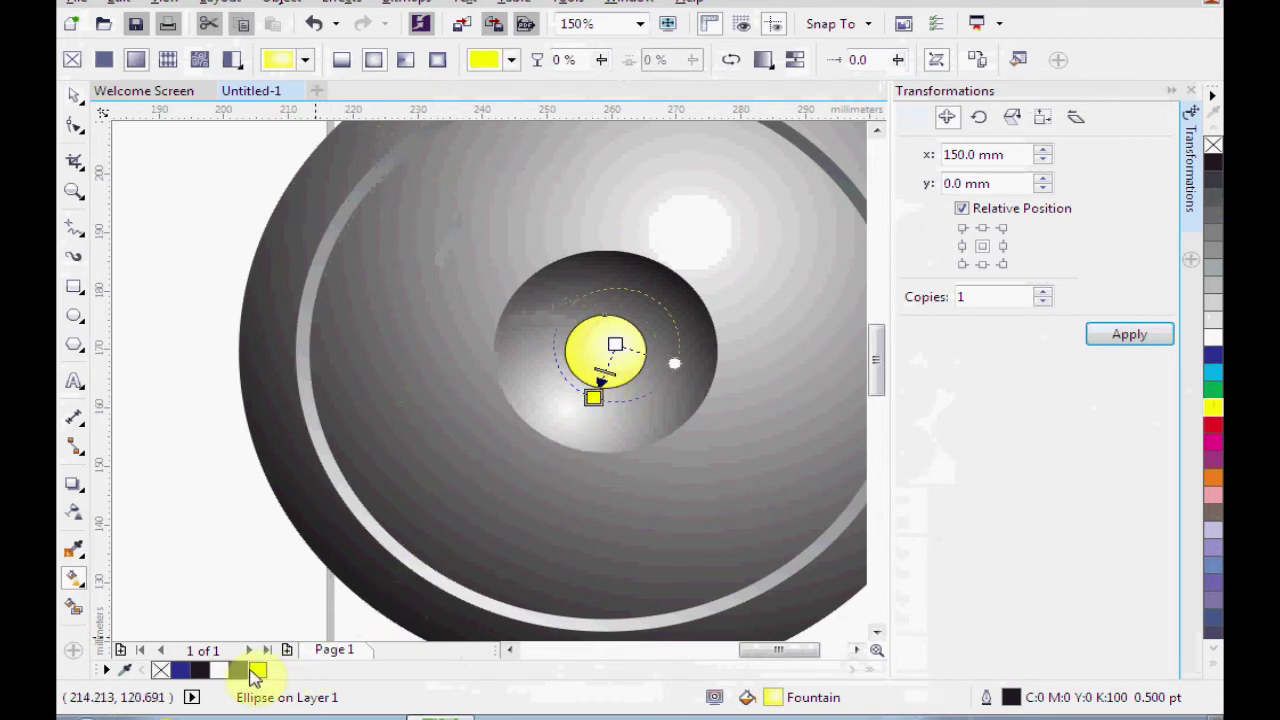
click(243, 670)
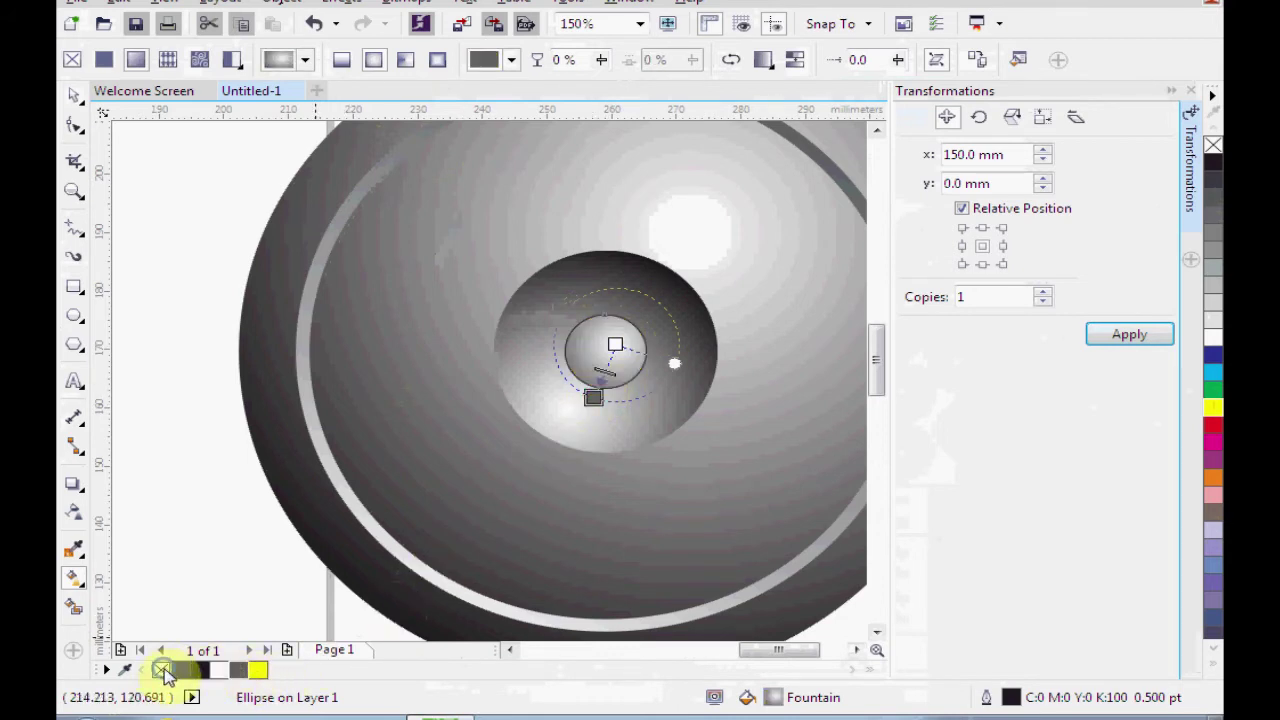
right_click(163, 670)
- Make a concentric copy of the finished shield's 12.6 mm boss circle scaled down to about 8.2 mm, matching the inner cone
drag(314, 531, 569, 506)
drag(356, 486, 217, 484)
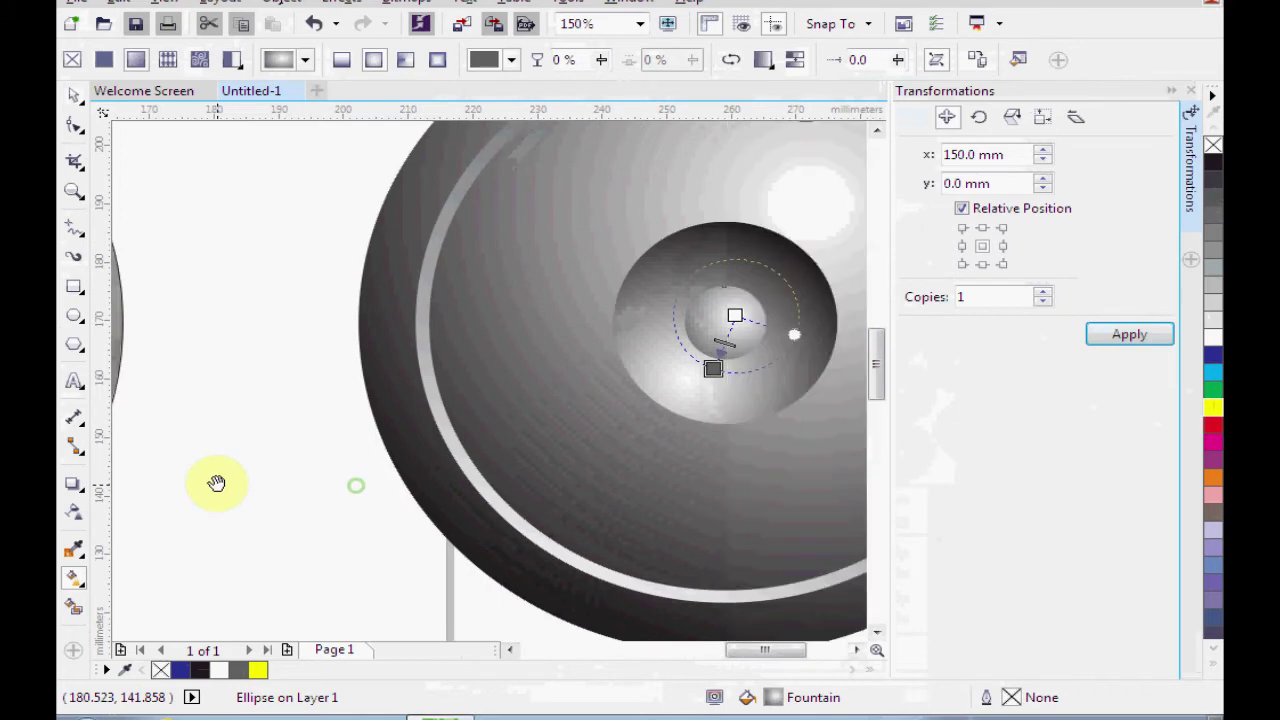
click(74, 96)
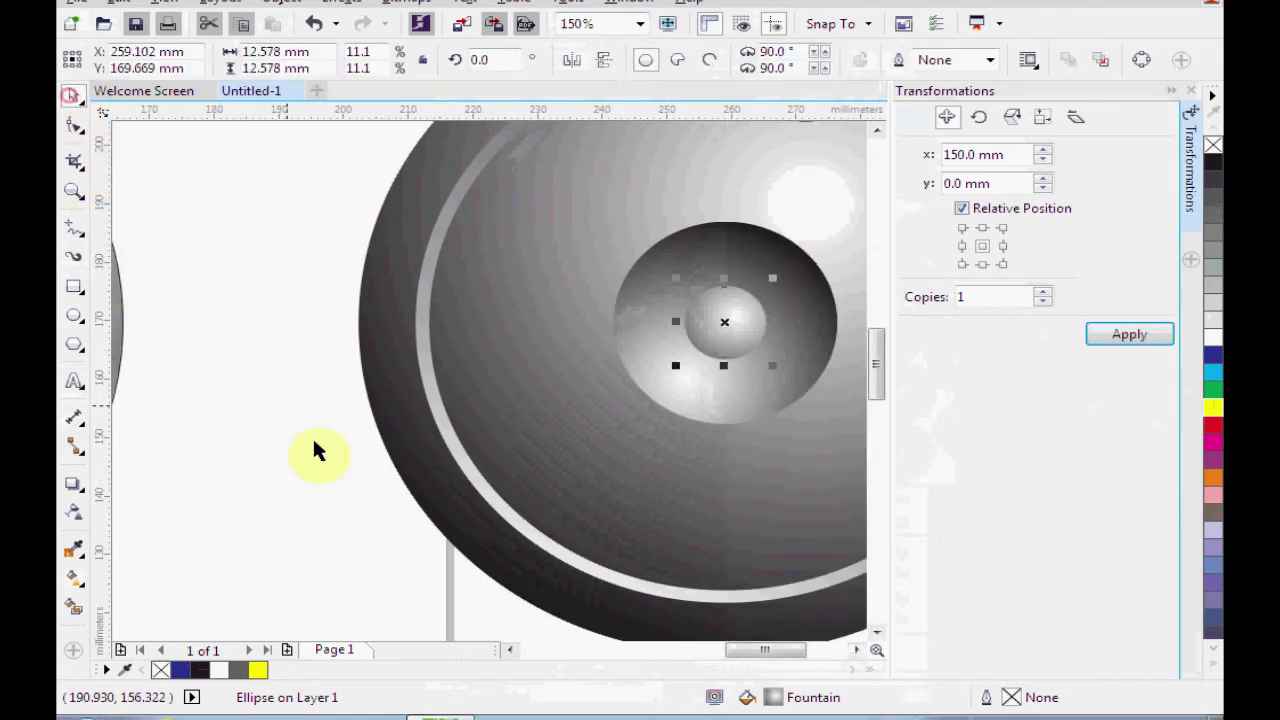
drag(326, 457, 663, 440)
scroll(466, 400, up, 2)
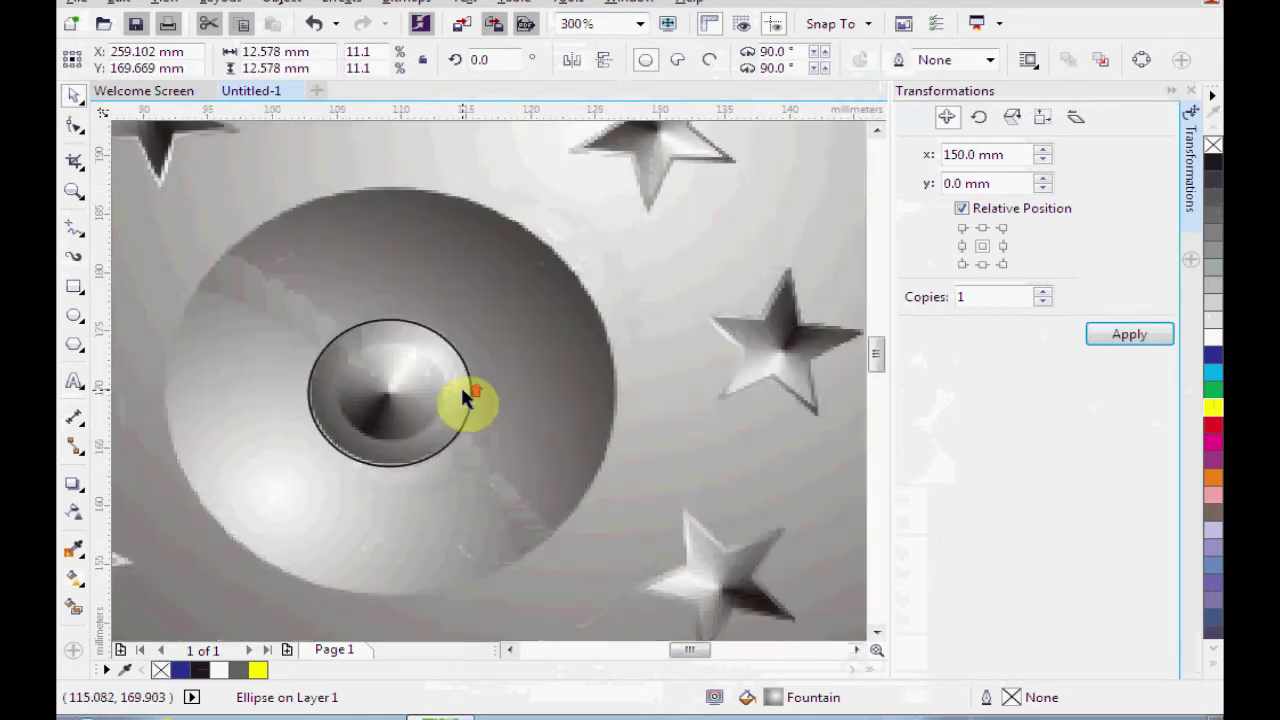
click(469, 356)
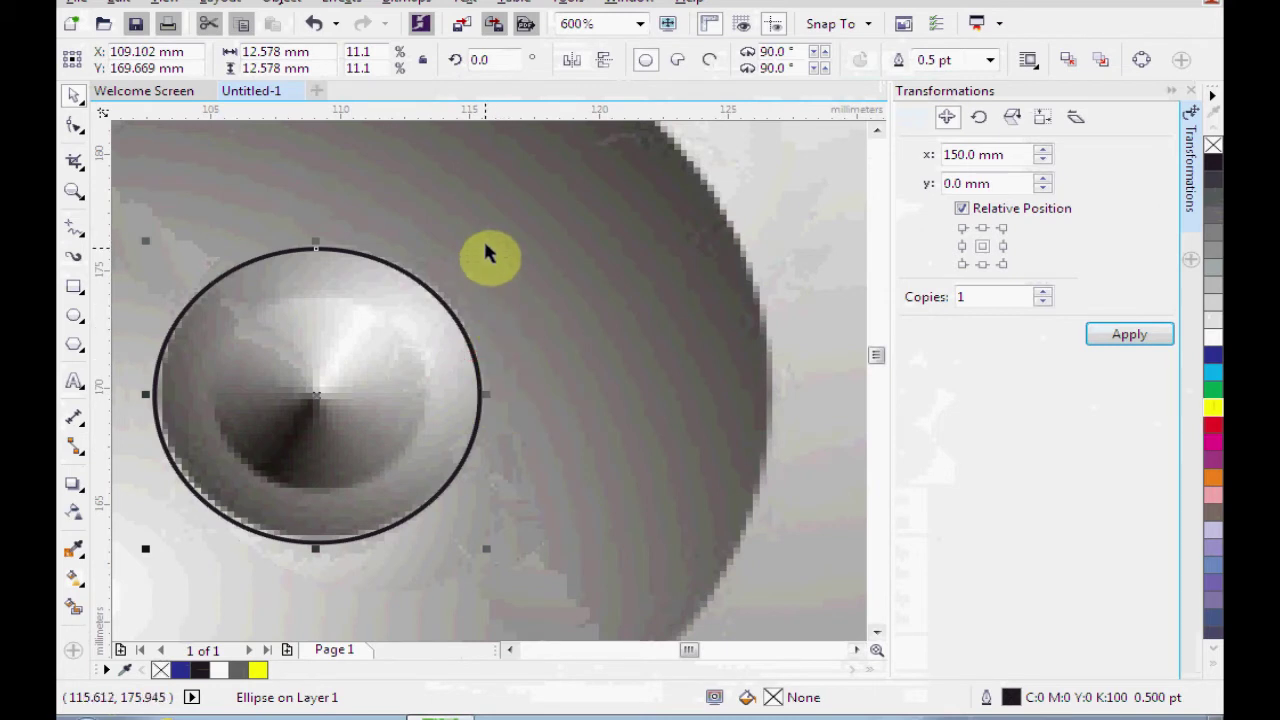
drag(486, 245, 434, 292)
right_click(434, 292)
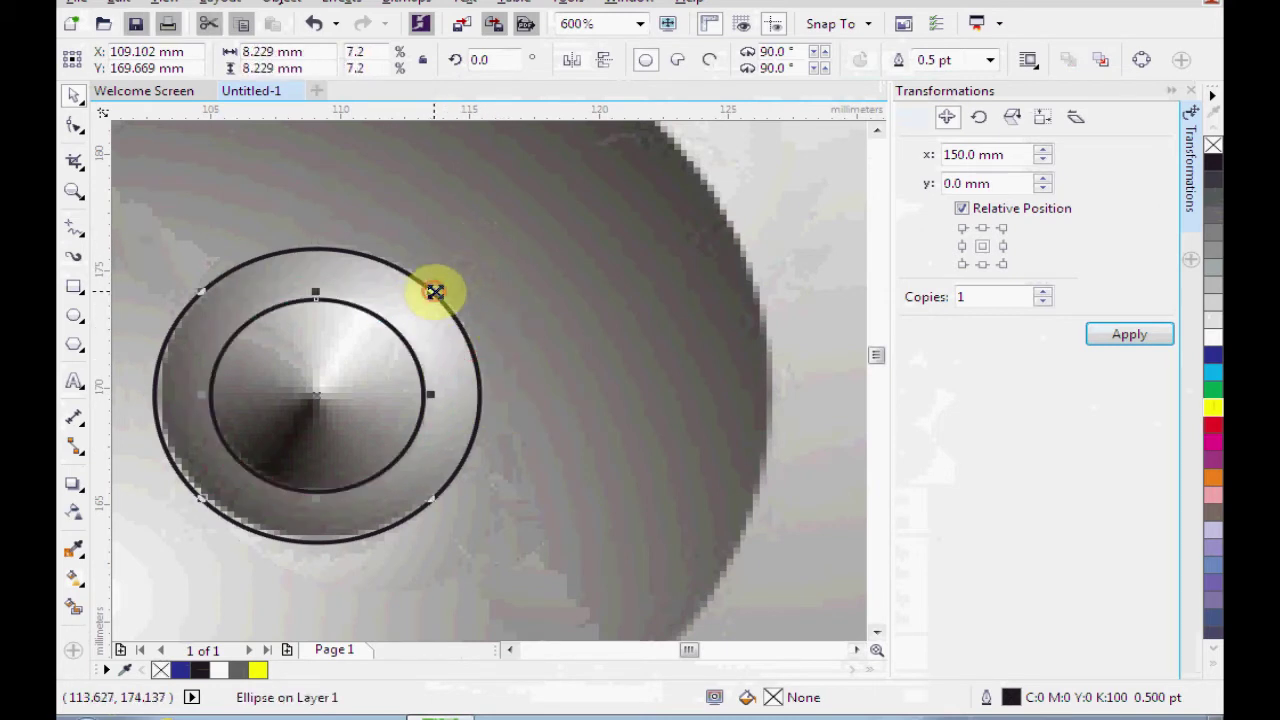
- Copy the 8.2 mm circle 150 mm horizontally onto the new shield's boss
drag(585, 382, 149, 367)
scroll(325, 371, down, 2)
drag(536, 411, 328, 410)
scroll(328, 410, right, 5)
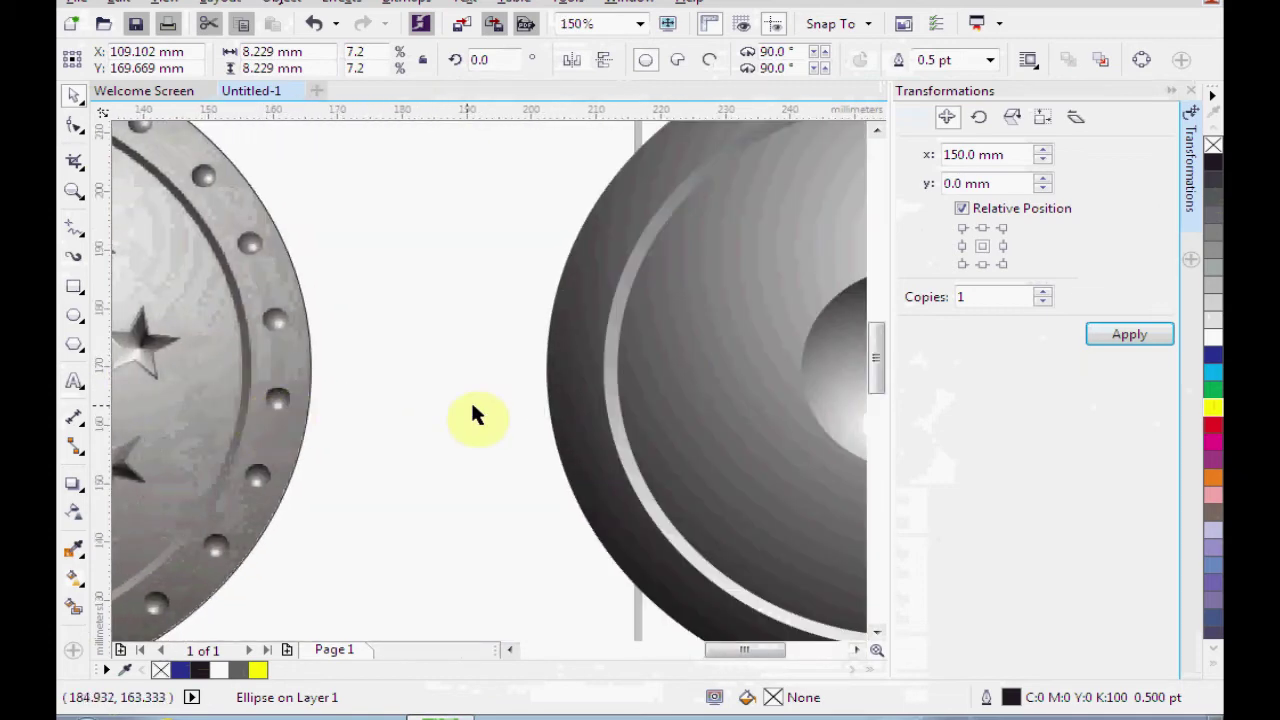
click(1130, 335)
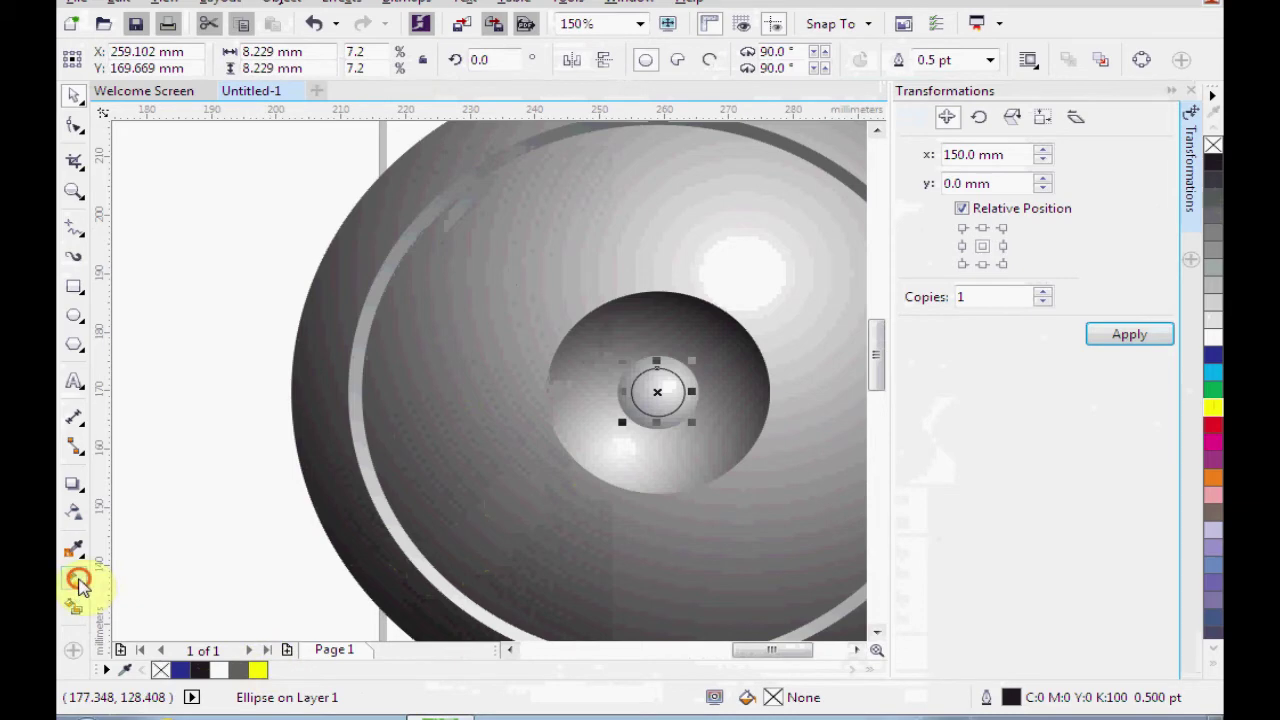
- Apply a linear fountain fill from black at the upper right to white at the lower left, and compare the finished shield's boss shading
click(79, 583)
drag(664, 387, 640, 415)
drag(461, 473, 987, 409)
drag(550, 440, 805, 445)
scroll(493, 330, up, 3)
drag(431, 359, 699, 362)
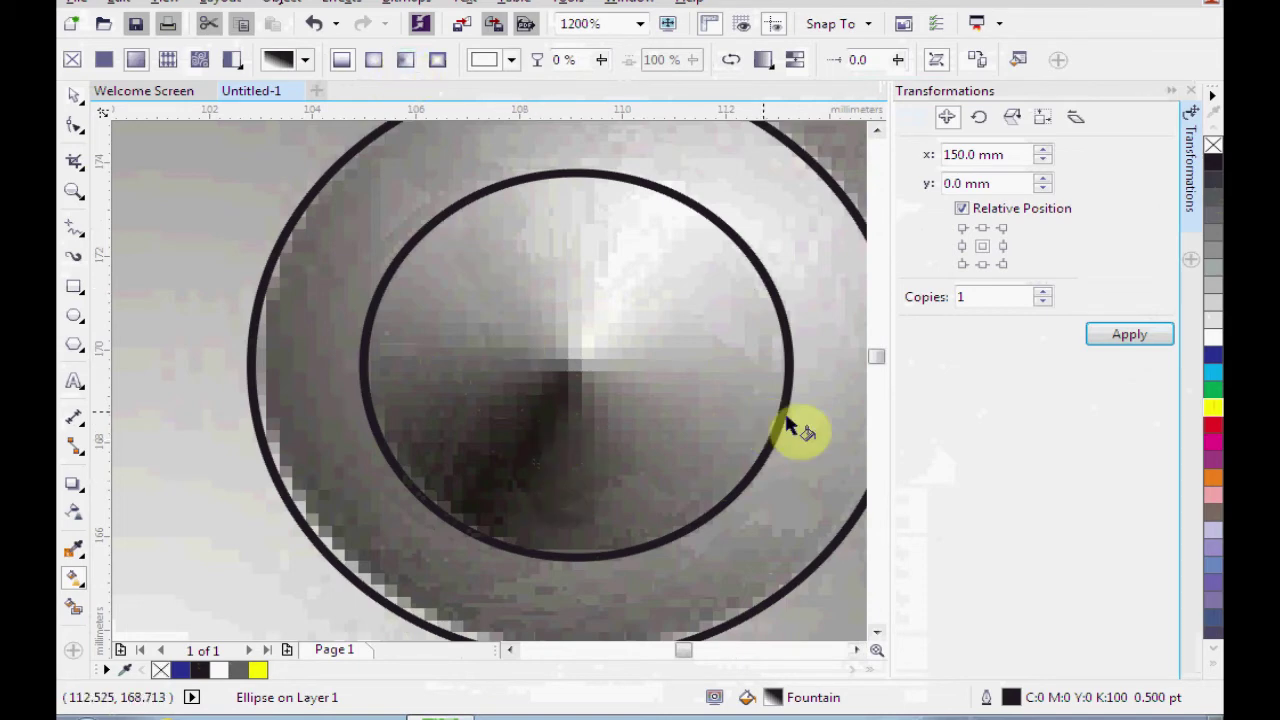
drag(786, 418, 329, 385)
scroll(329, 385, down, 2)
drag(626, 432, 122, 425)
scroll(251, 403, down, 1)
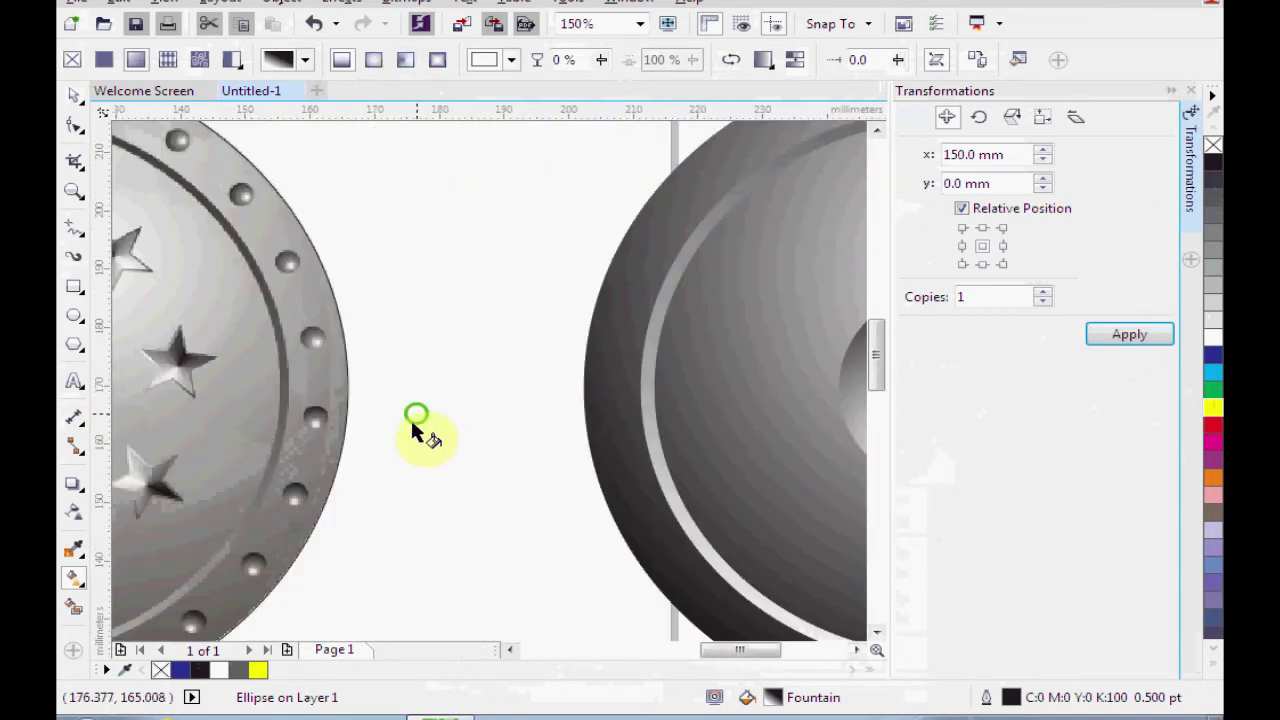
drag(412, 419, 71, 425)
scroll(626, 438, up, 2)
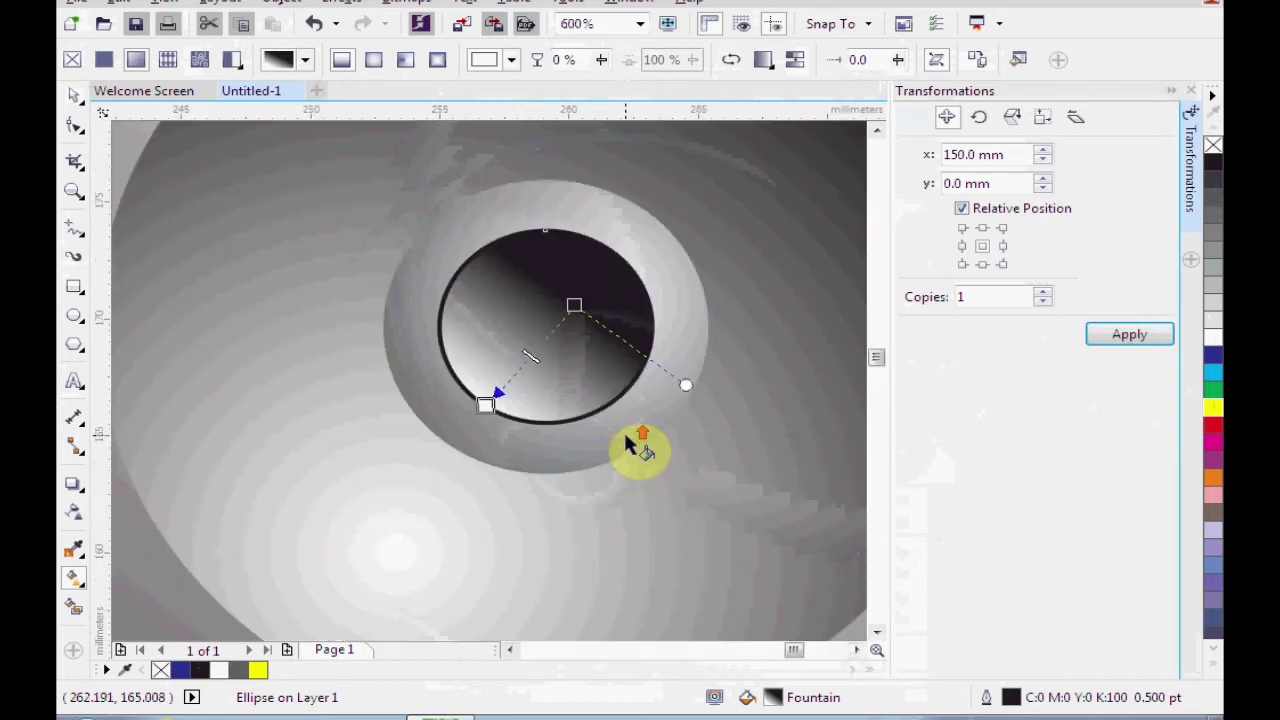
- Make the inner circle's fill a conical fountain centred on the circle, set it to Repeat and Mirror, and remove the outline
click(405, 62)
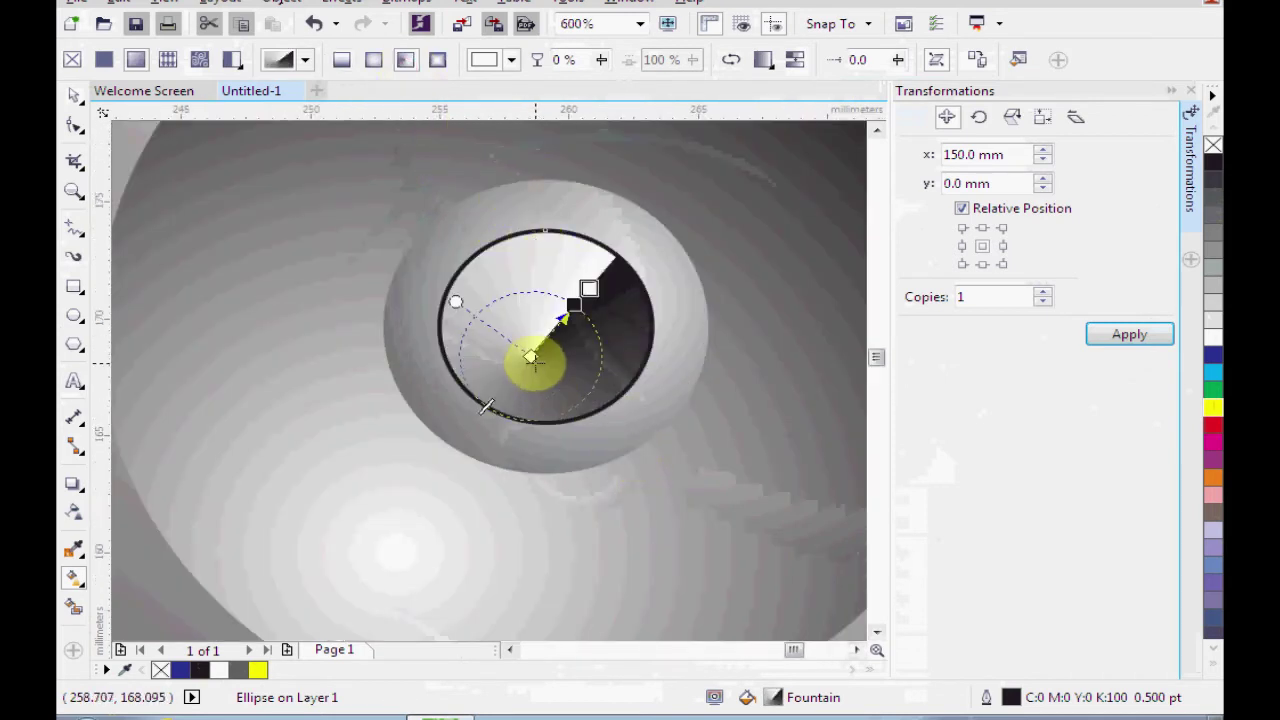
drag(537, 358, 545, 325)
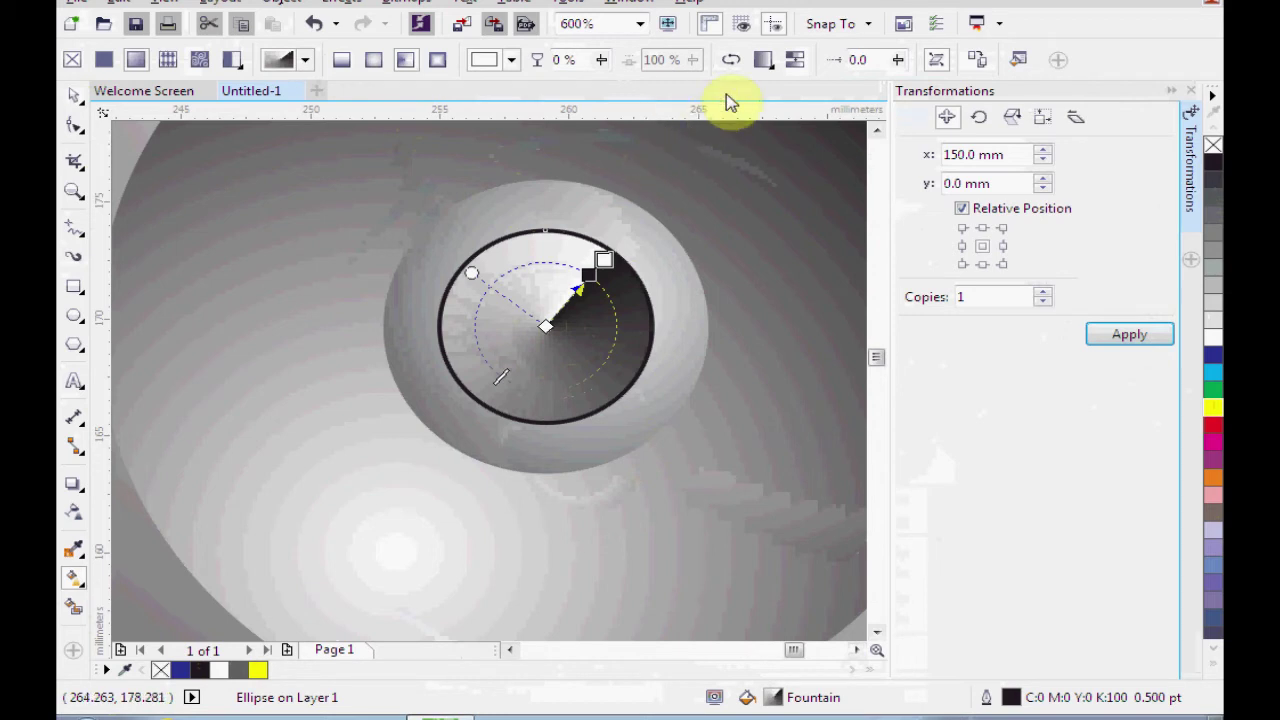
click(770, 68)
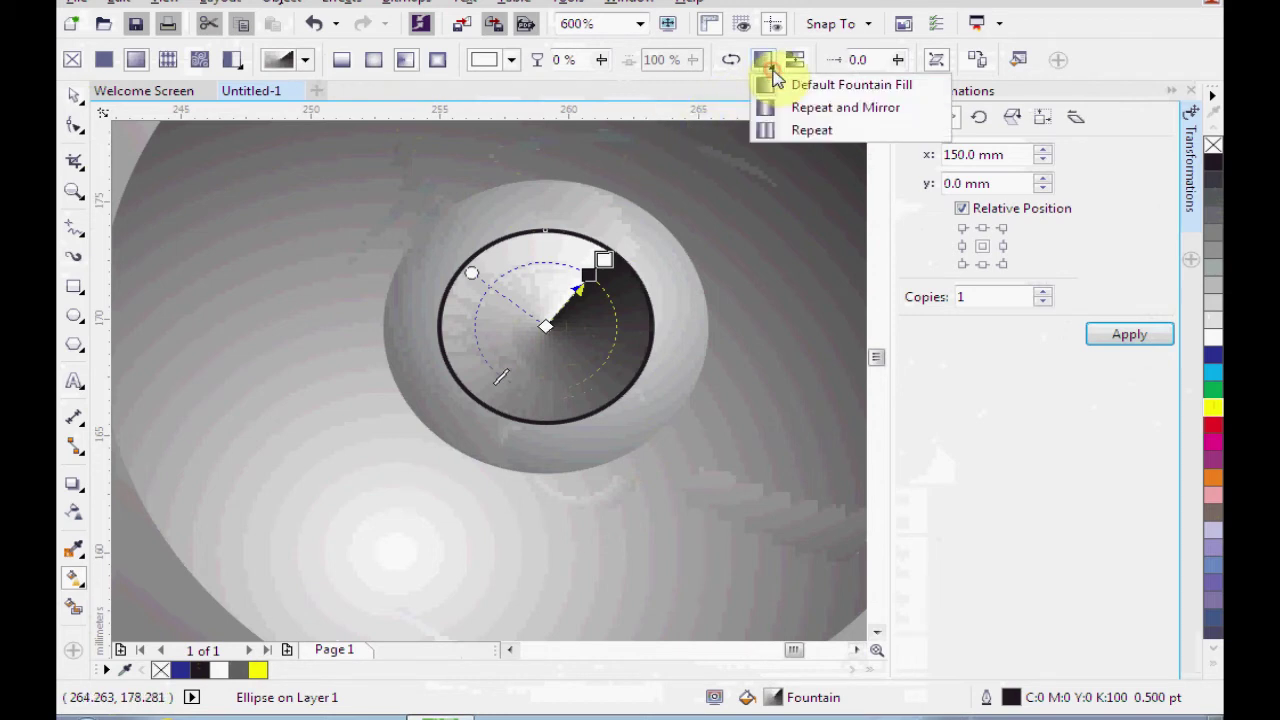
click(815, 108)
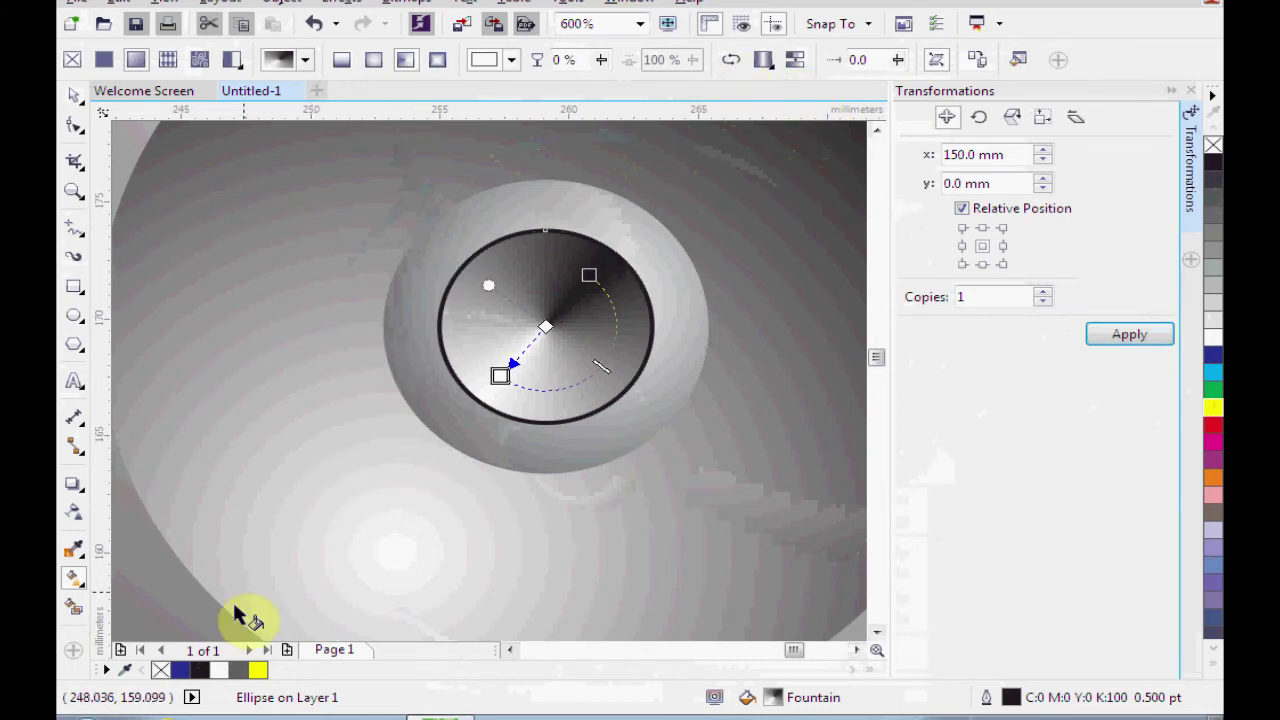
right_click(162, 670)
- Examine the conical shading of the new boss up close and against the whole shield
scroll(560, 422, down, 4)
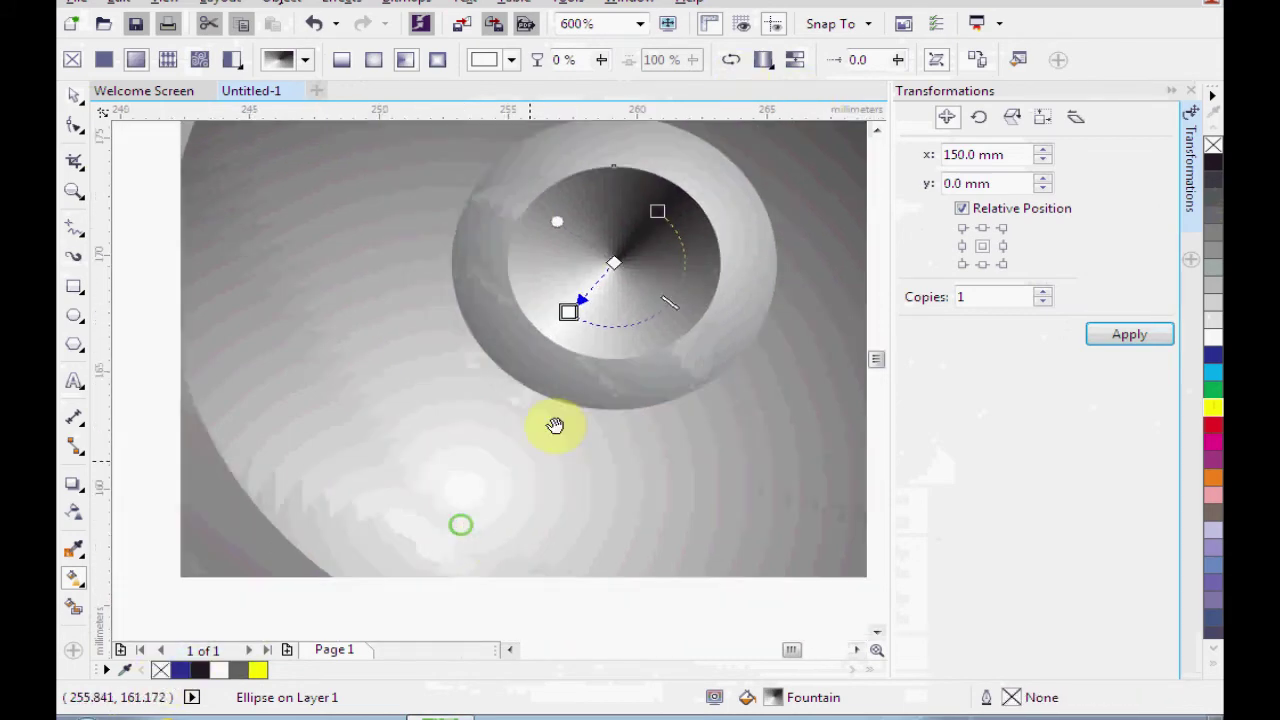
scroll(560, 422, down, 2)
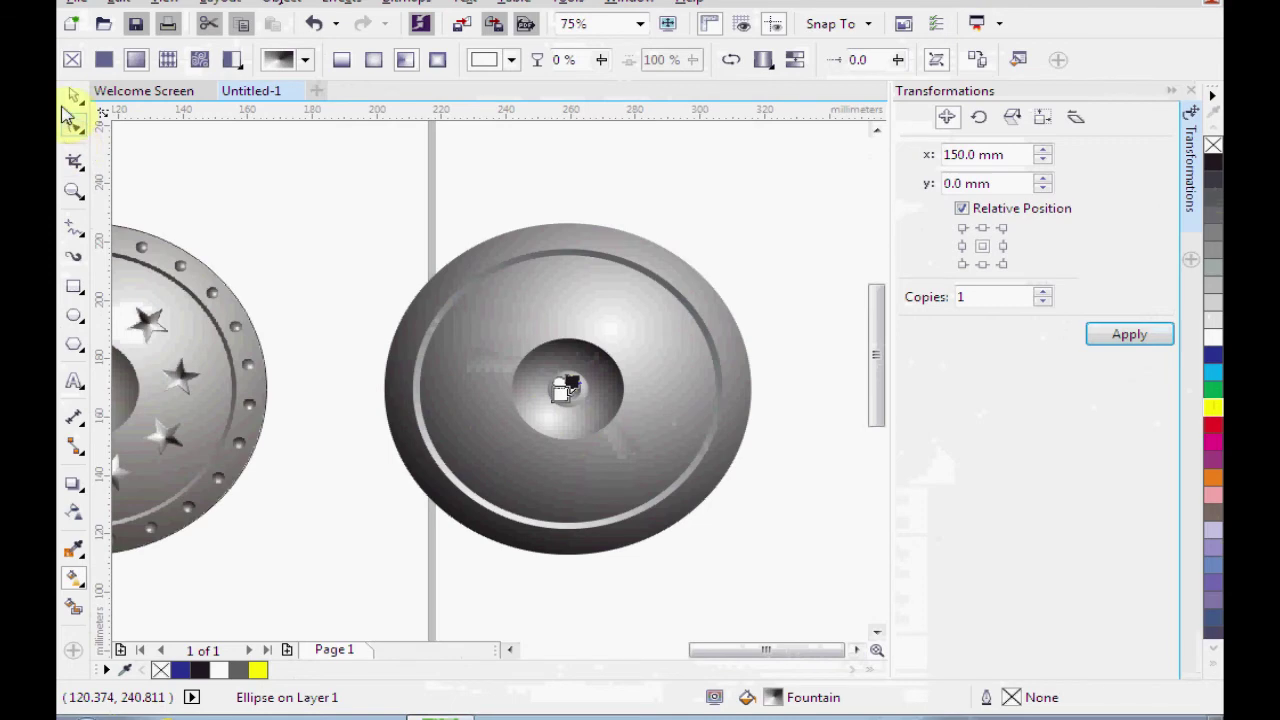
click(306, 251)
scroll(580, 403, up, 6)
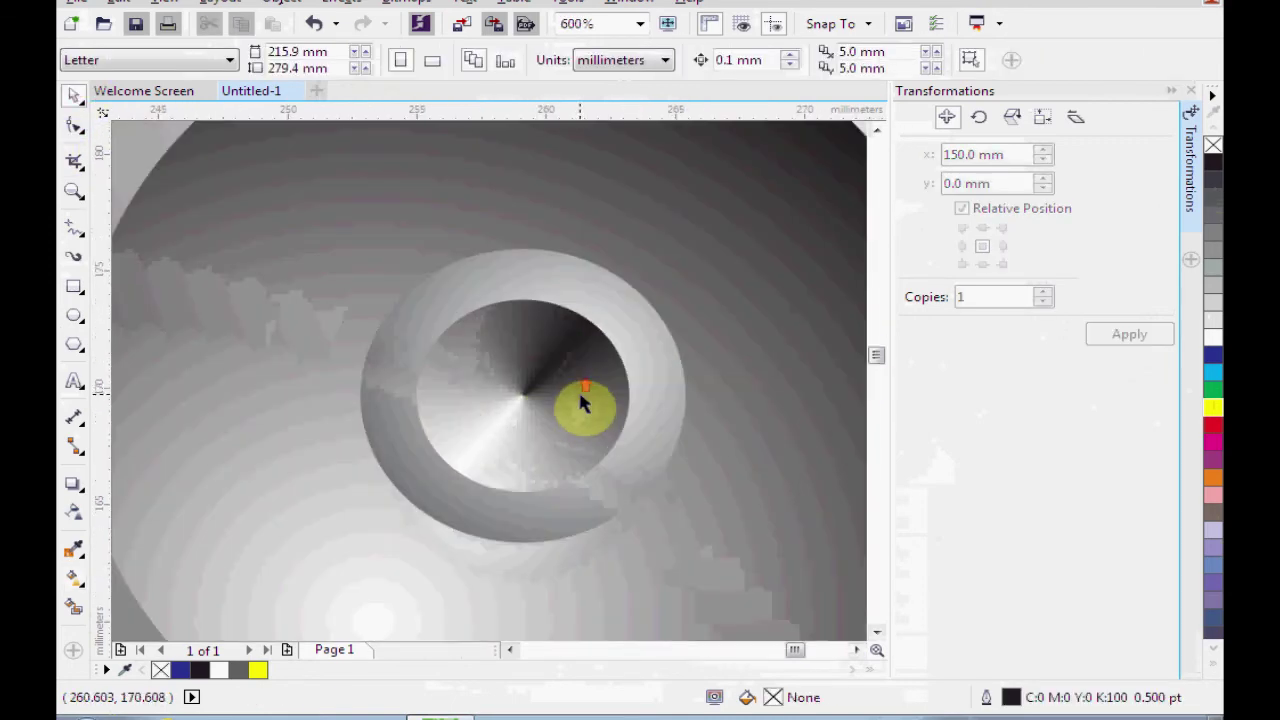
scroll(583, 401, down, 4)
scroll(580, 405, up, 4)
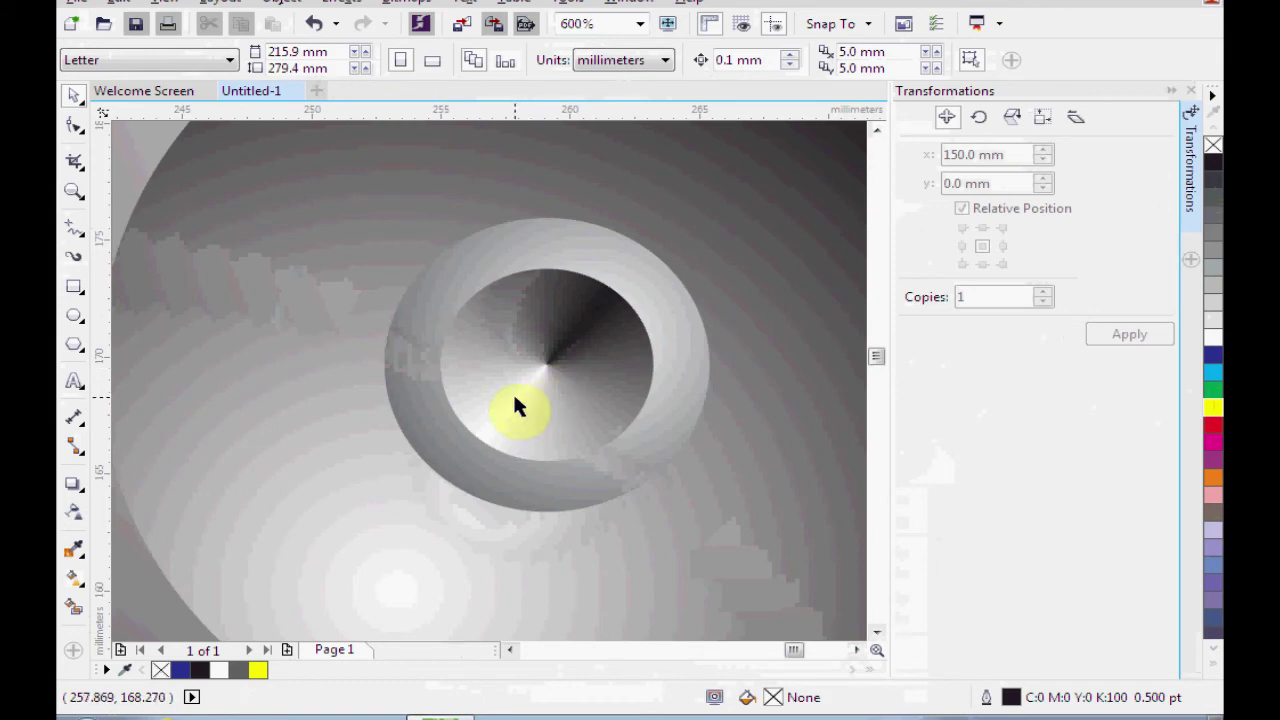
scroll(608, 355, down, 6)
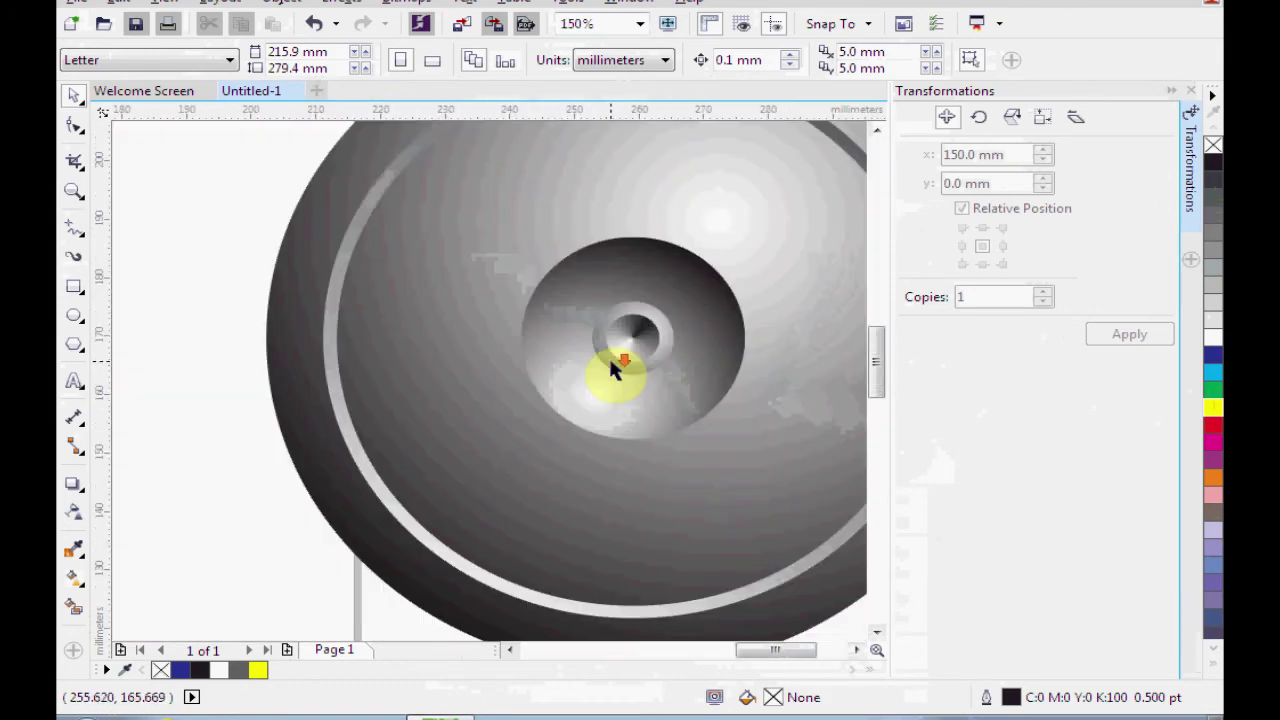
scroll(610, 362, up, 8)
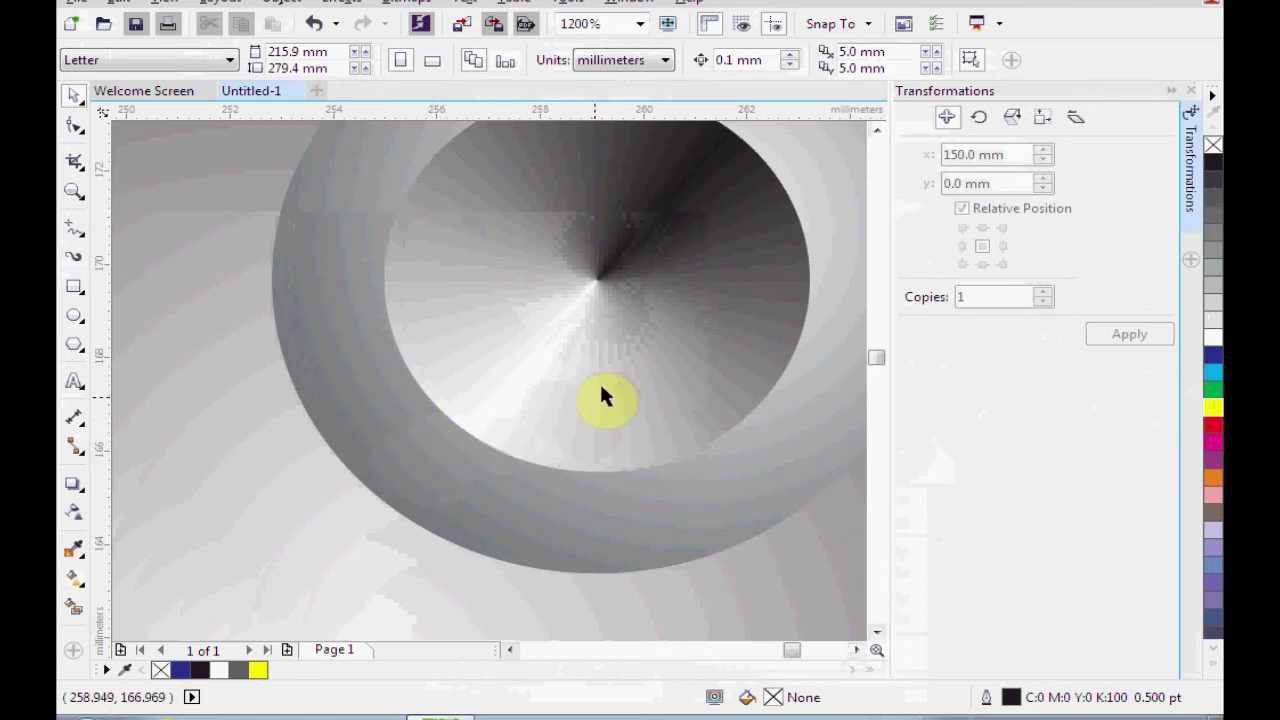
- Reverse the inner circle's conical fill so white points to the upper right and black to the lower left
click(601, 396)
click(80, 575)
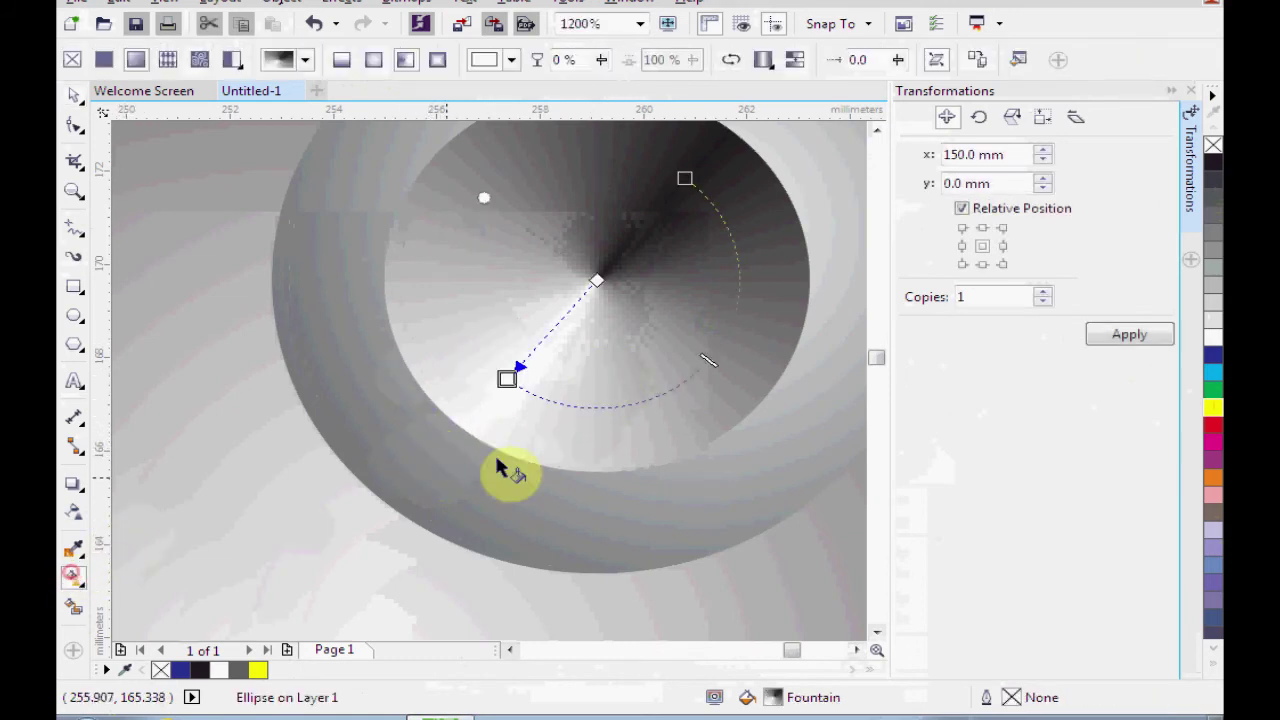
drag(543, 432, 457, 489)
drag(598, 235, 400, 474)
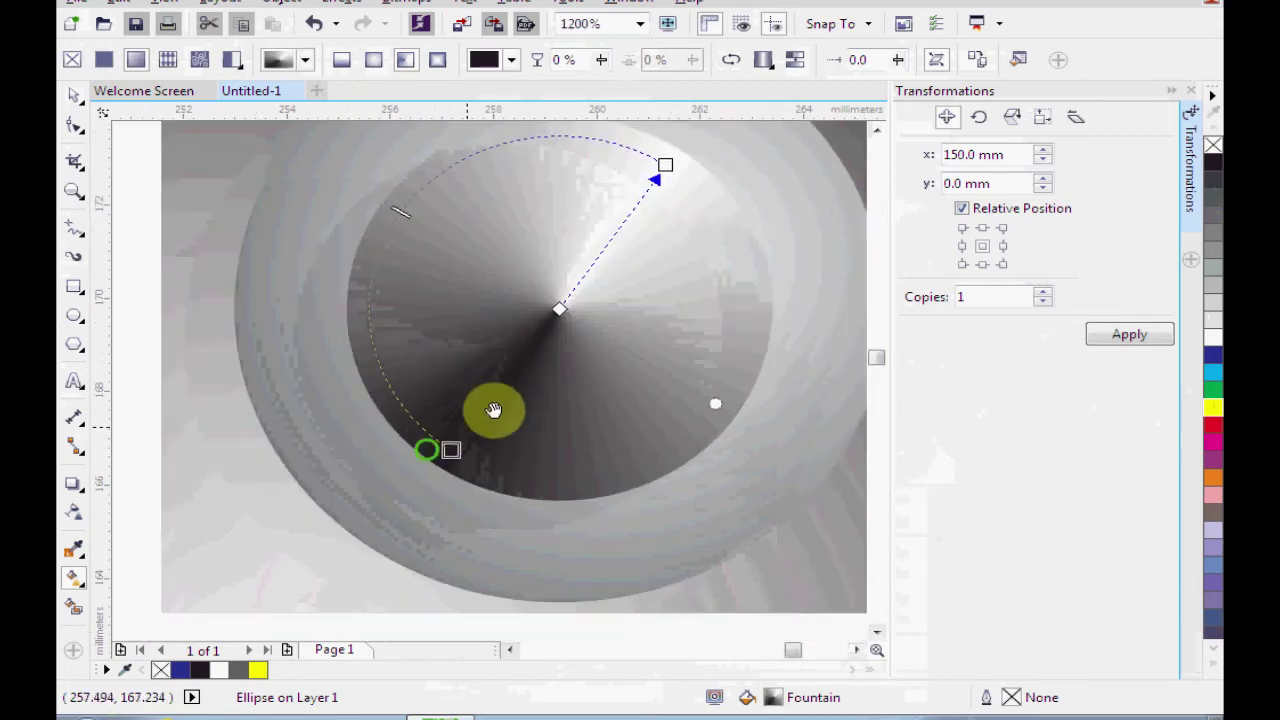
scroll(528, 371, down, 3)
click(73, 96)
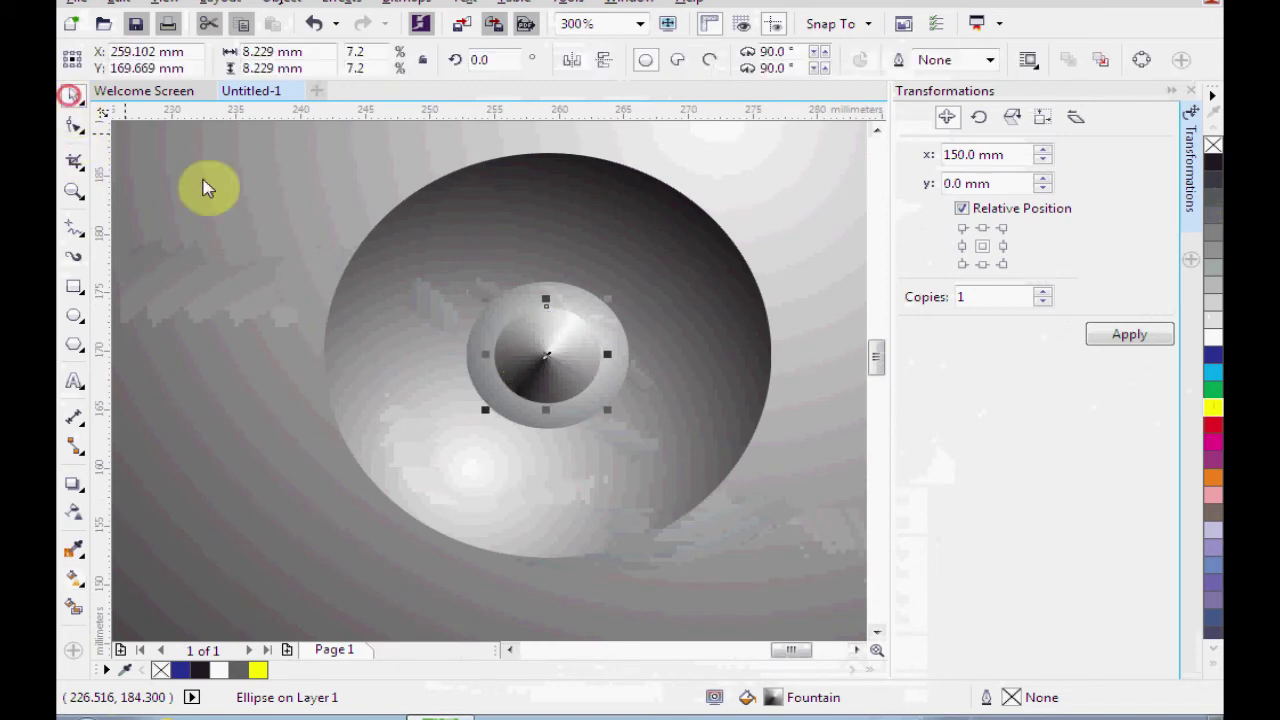
drag(470, 481, 585, 342)
scroll(587, 350, down, 1)
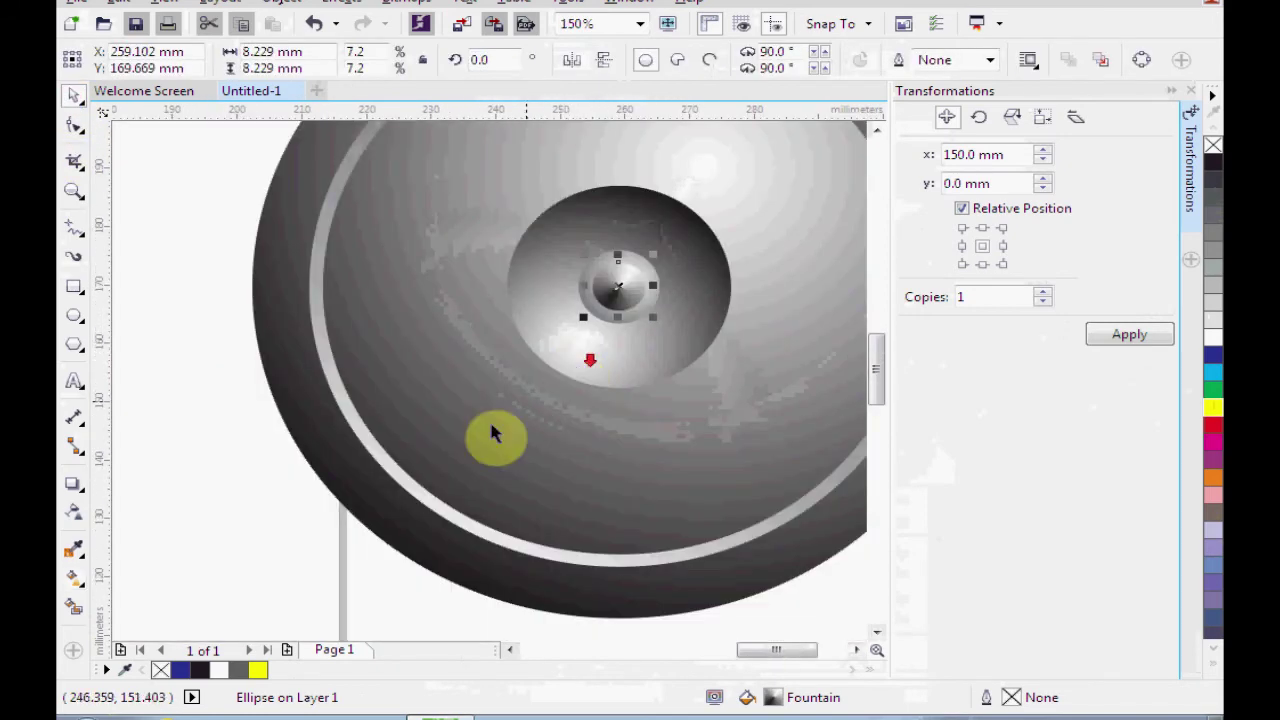
click(301, 525)
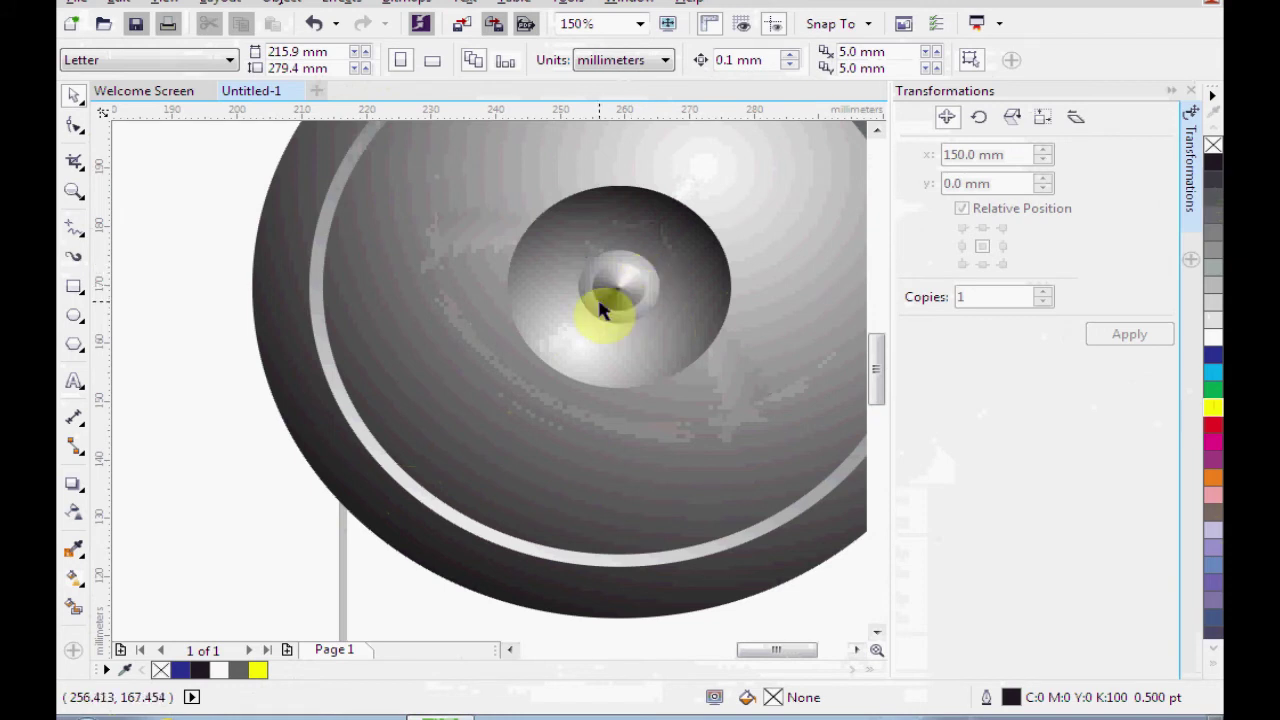
- Draw a five-pointed star with sharpness 53, about 10 by 13.3 mm, over the finished shield's uppermost star
drag(449, 427, 578, 408)
scroll(578, 408, down, 1)
drag(407, 420, 683, 430)
scroll(466, 262, up, 3)
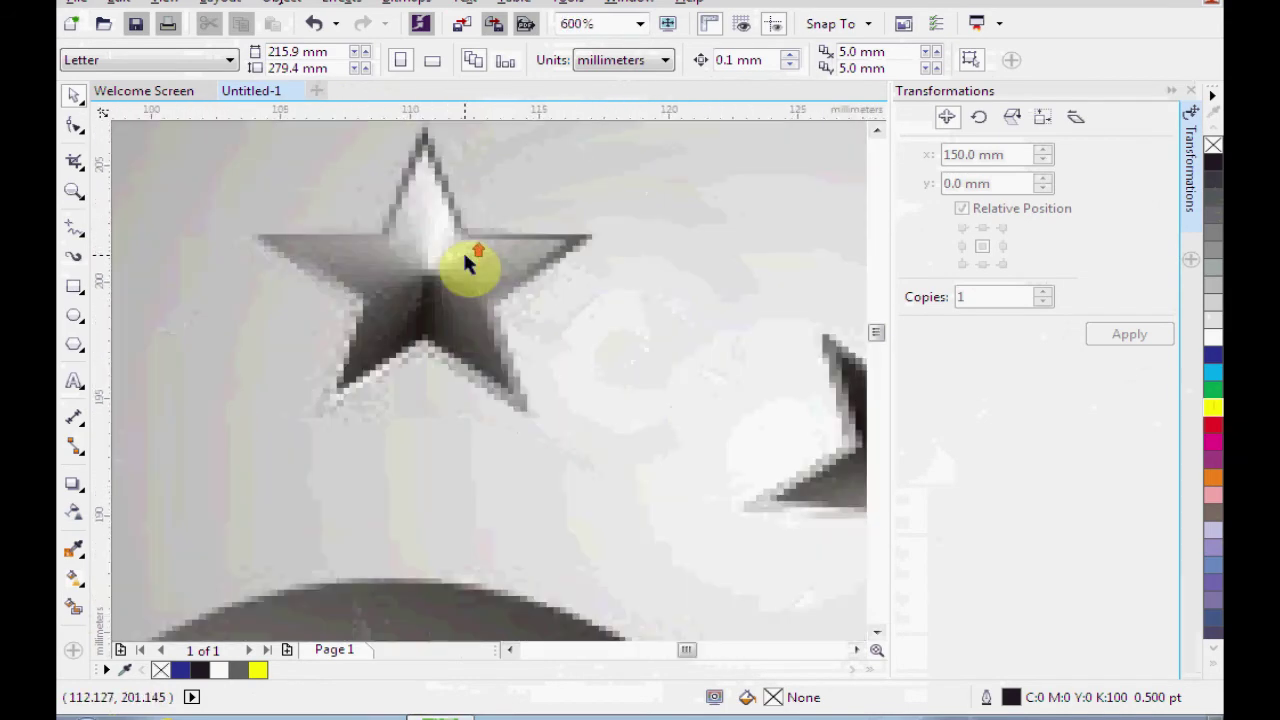
drag(466, 263, 466, 349)
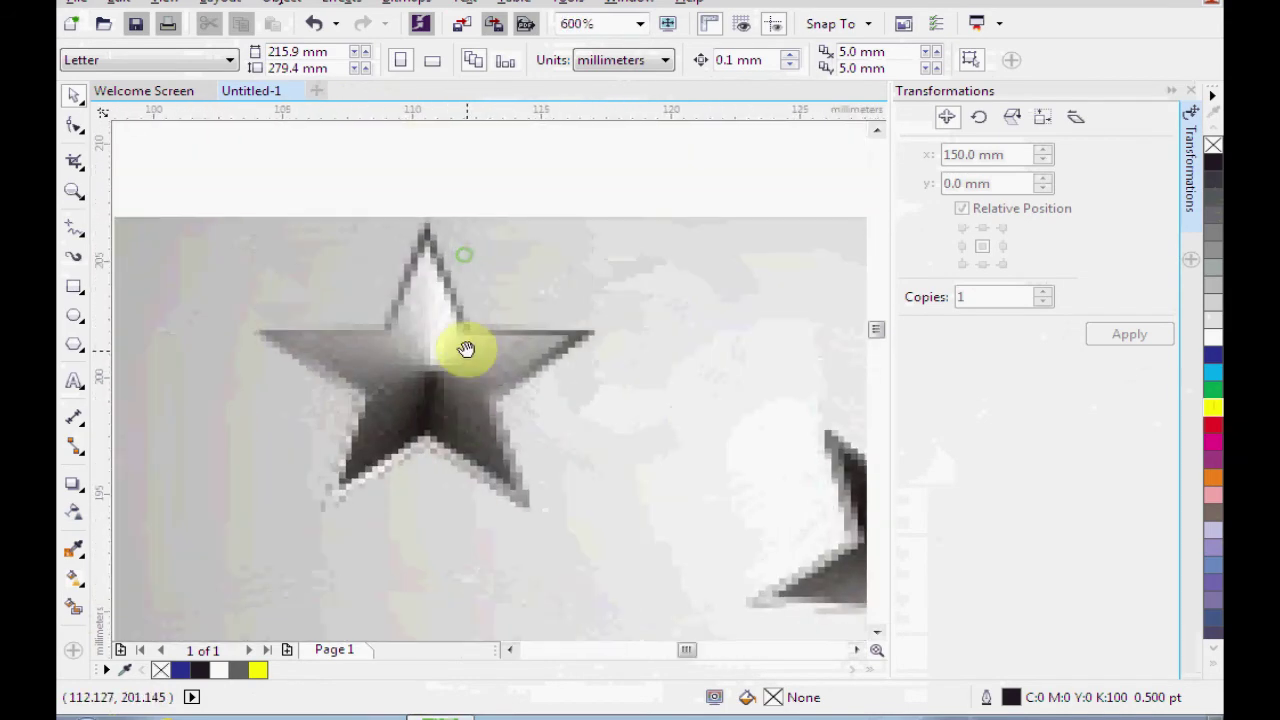
click(76, 346)
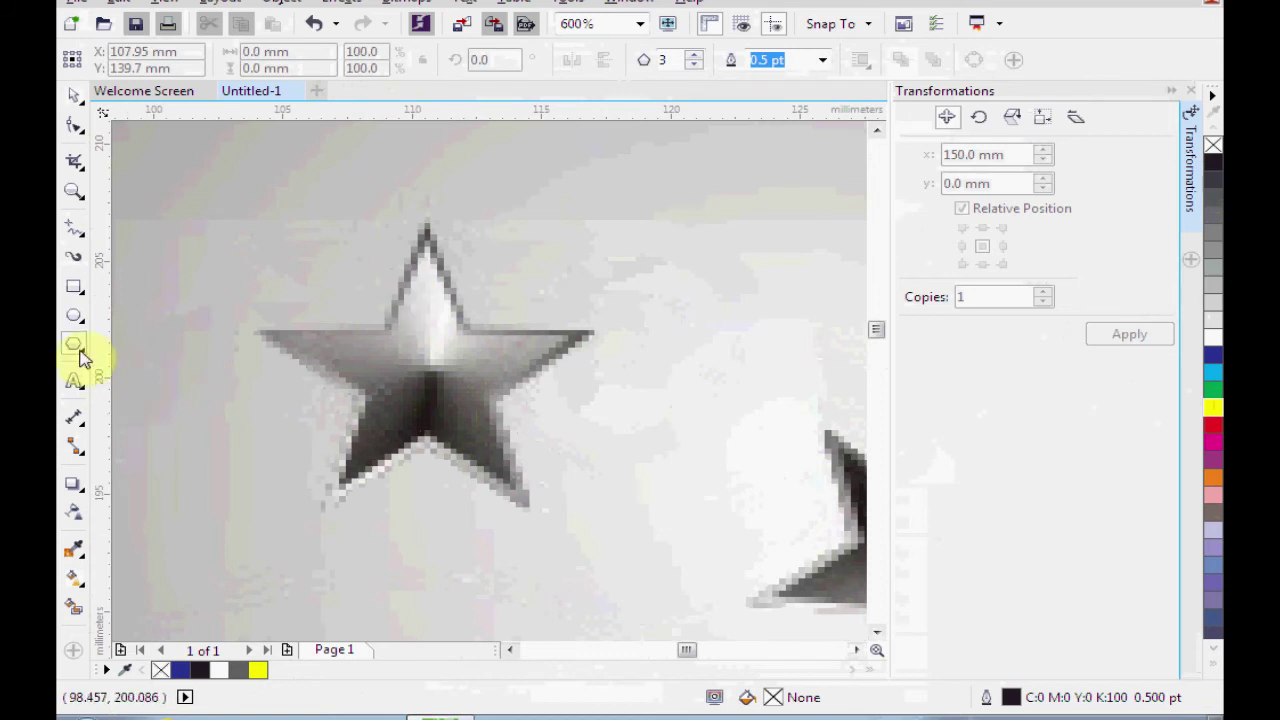
click(77, 352)
click(134, 366)
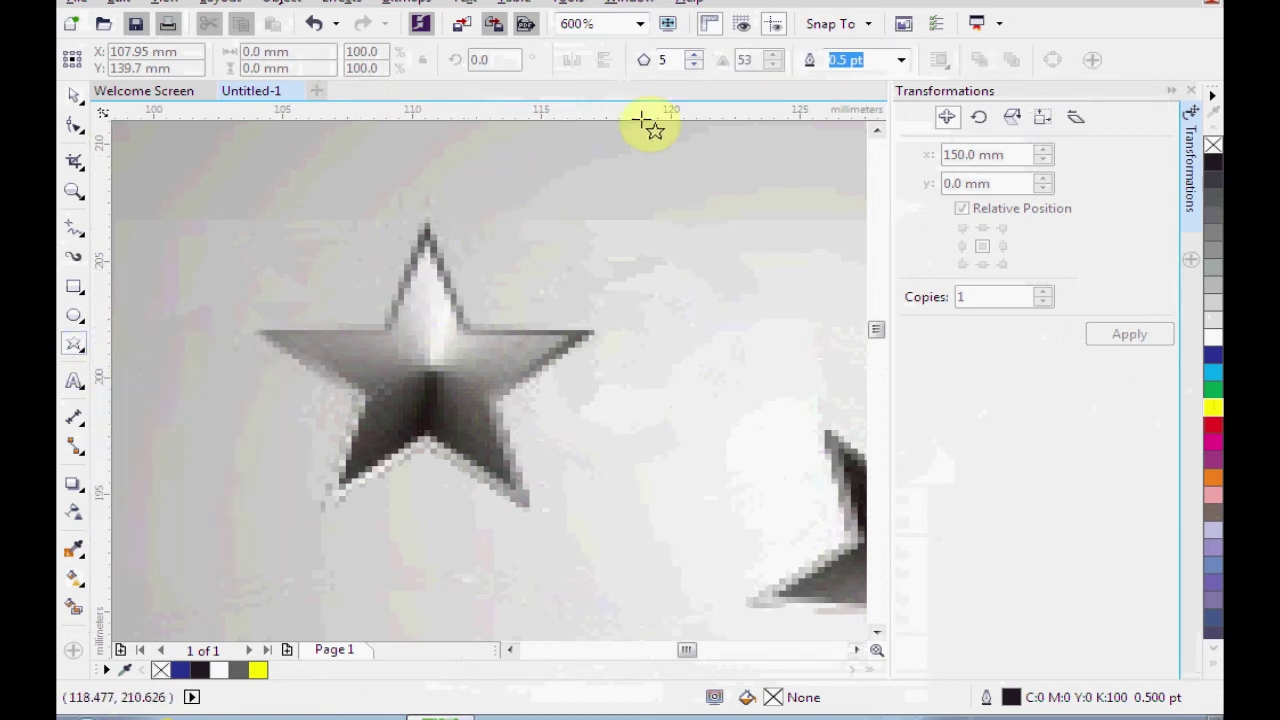
drag(300, 210, 570, 528)
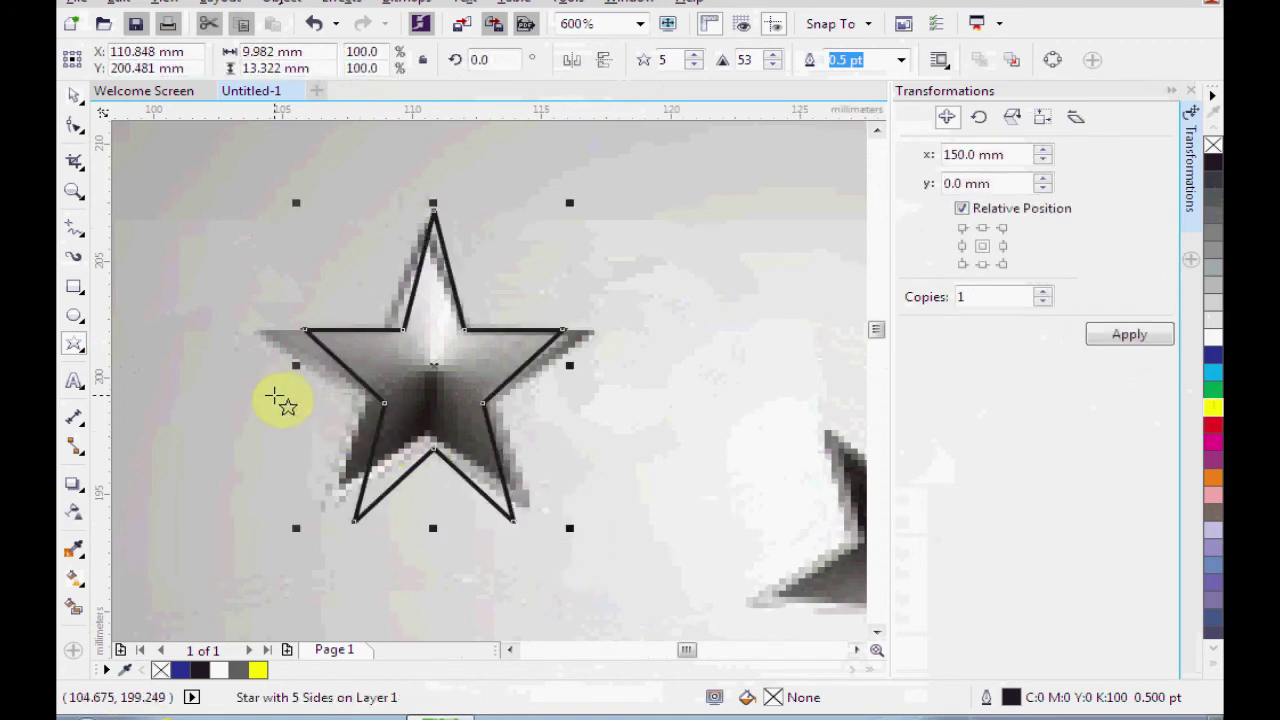
- Resize the traced star to about 13 by 12.5 mm and nudge it to match the finished shield's uppermost star
drag(297, 367, 248, 366)
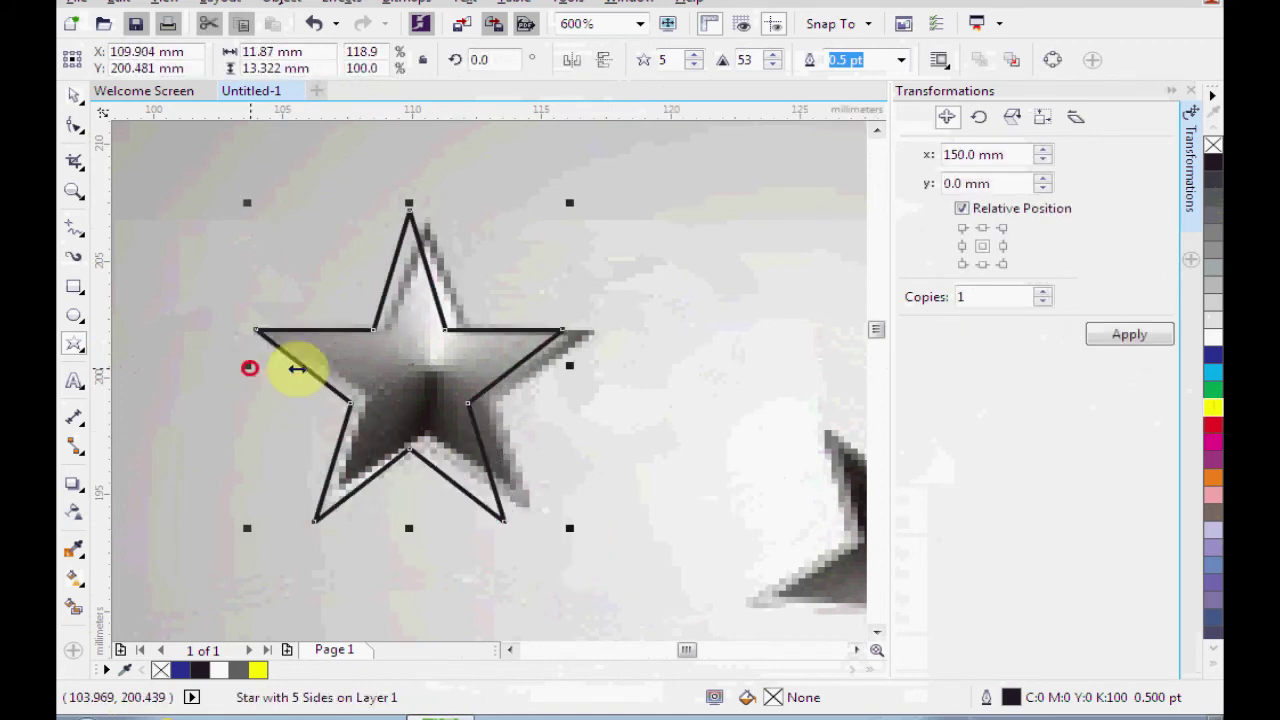
drag(570, 364, 600, 367)
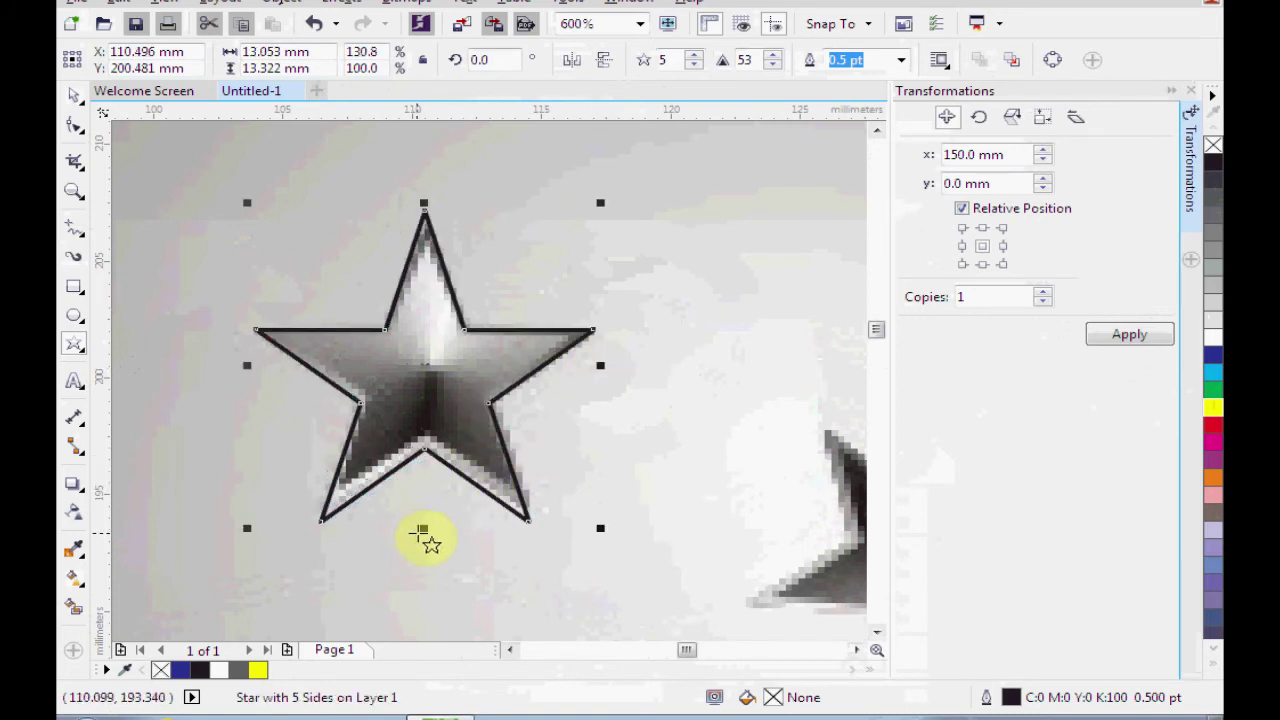
drag(424, 530, 425, 512)
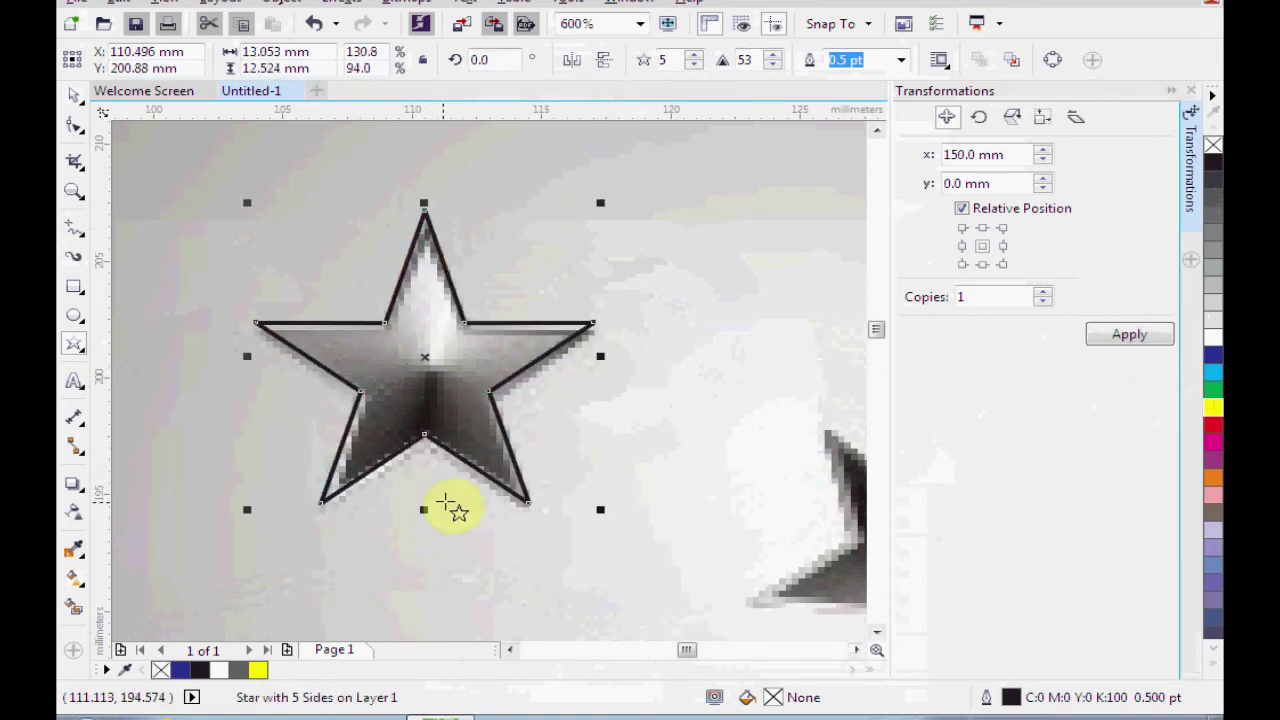
key(Right)
key(Right)
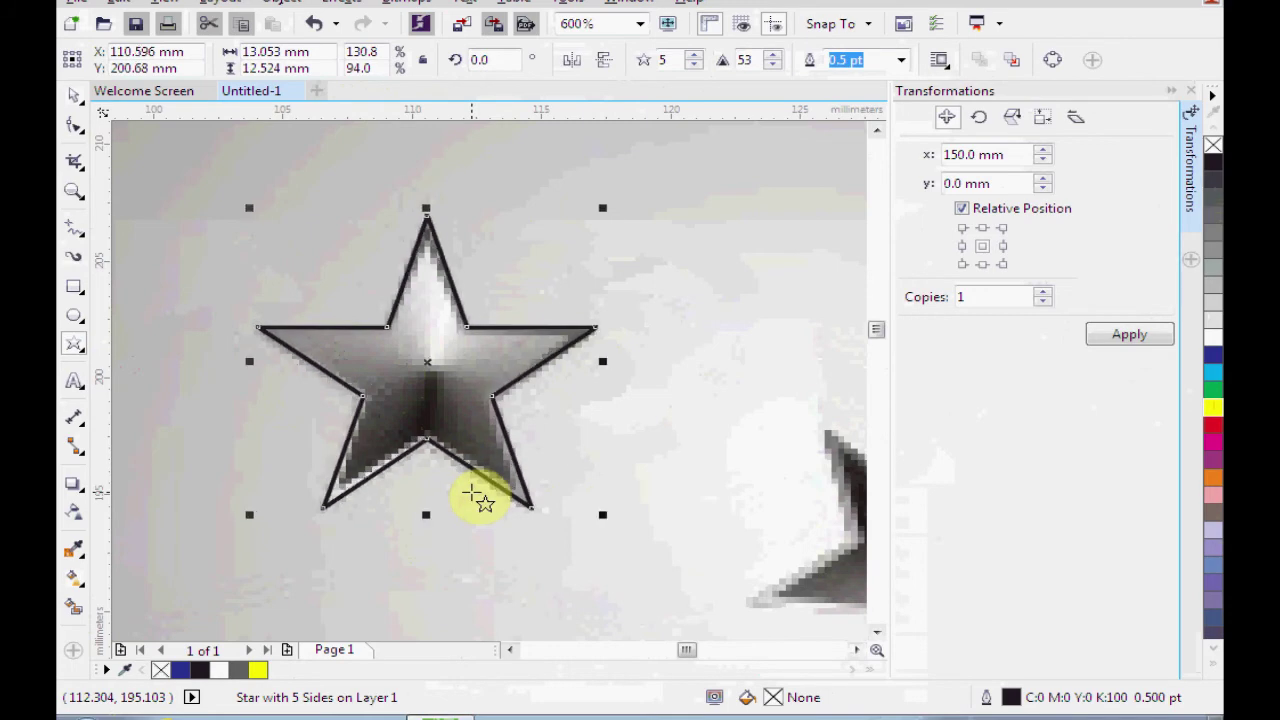
key(Down)
key(Left)
key(Up)
- Place one copy of the traced star 150 mm horizontally to the right, on the new shield
drag(586, 449, 334, 403)
scroll(291, 366, down, 2)
drag(474, 424, 448, 397)
scroll(447, 396, down, 1)
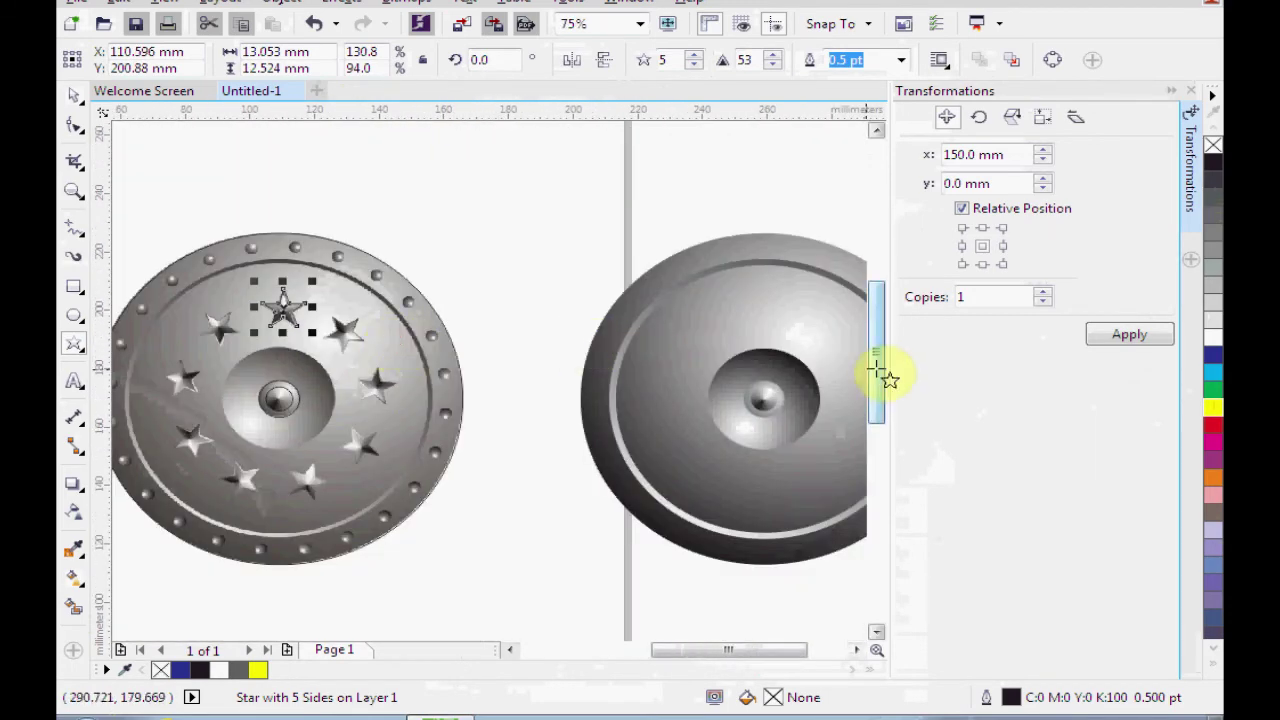
click(1122, 338)
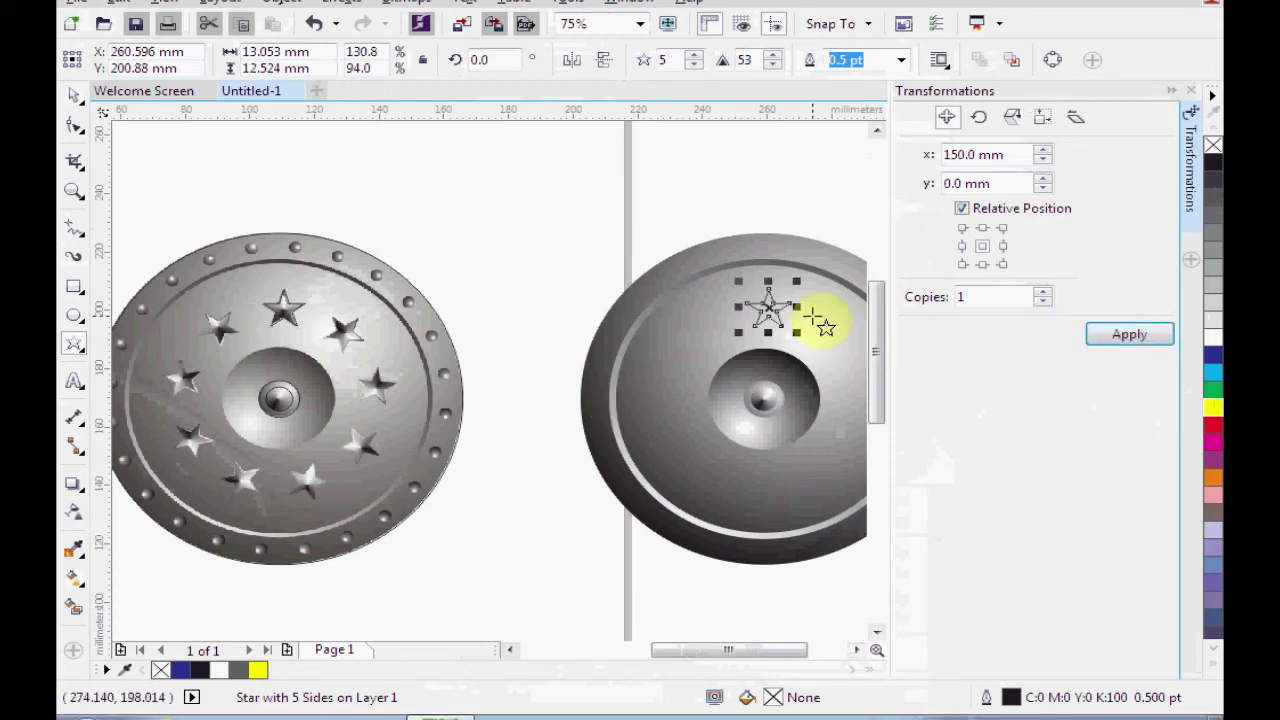
- Give the star copy a conical fountain fill and centre it on the star
scroll(800, 308, up, 1)
scroll(171, 371, down, 1)
scroll(514, 400, left, 3)
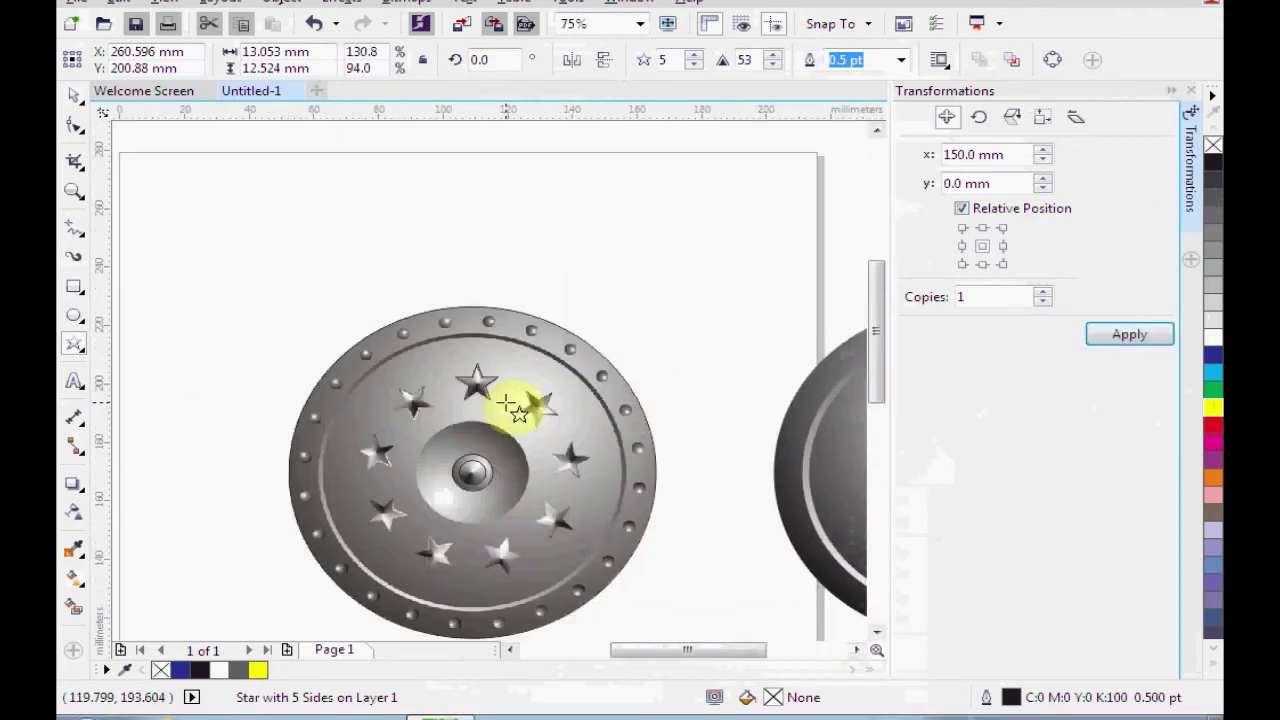
scroll(494, 371, up, 2)
scroll(520, 400, up, 1)
scroll(343, 300, down, 4)
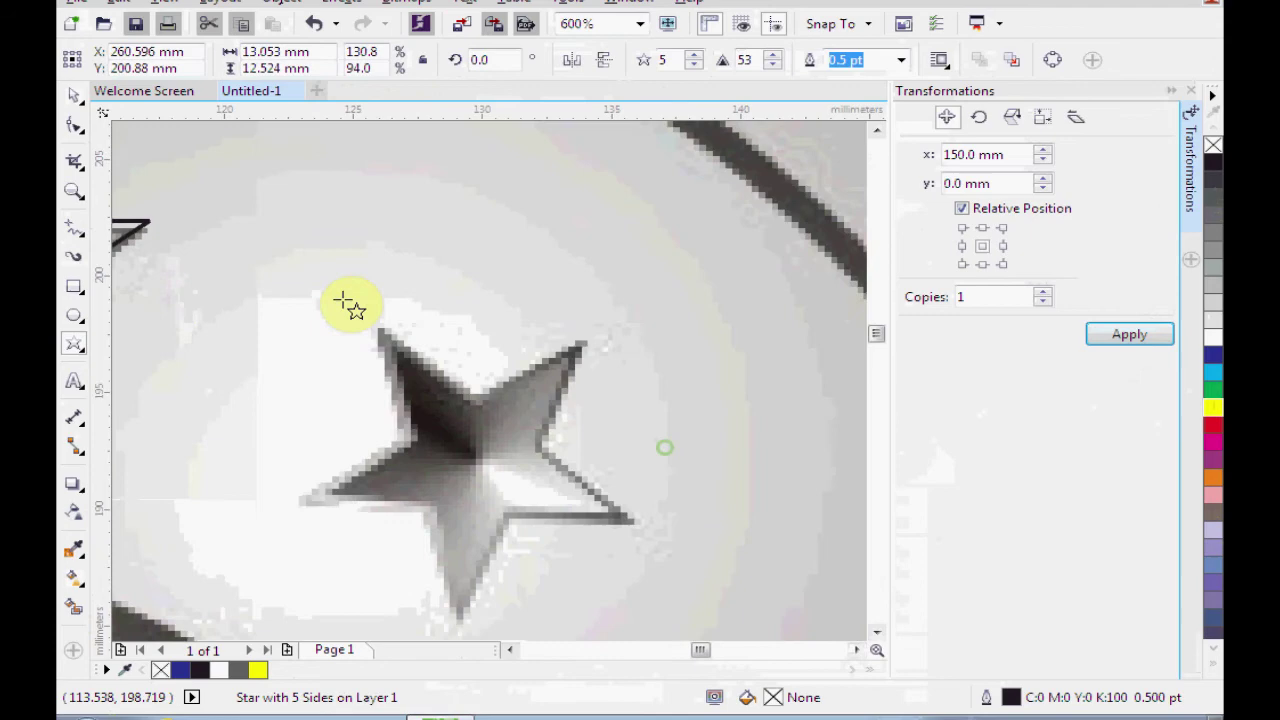
scroll(601, 330, up, 4)
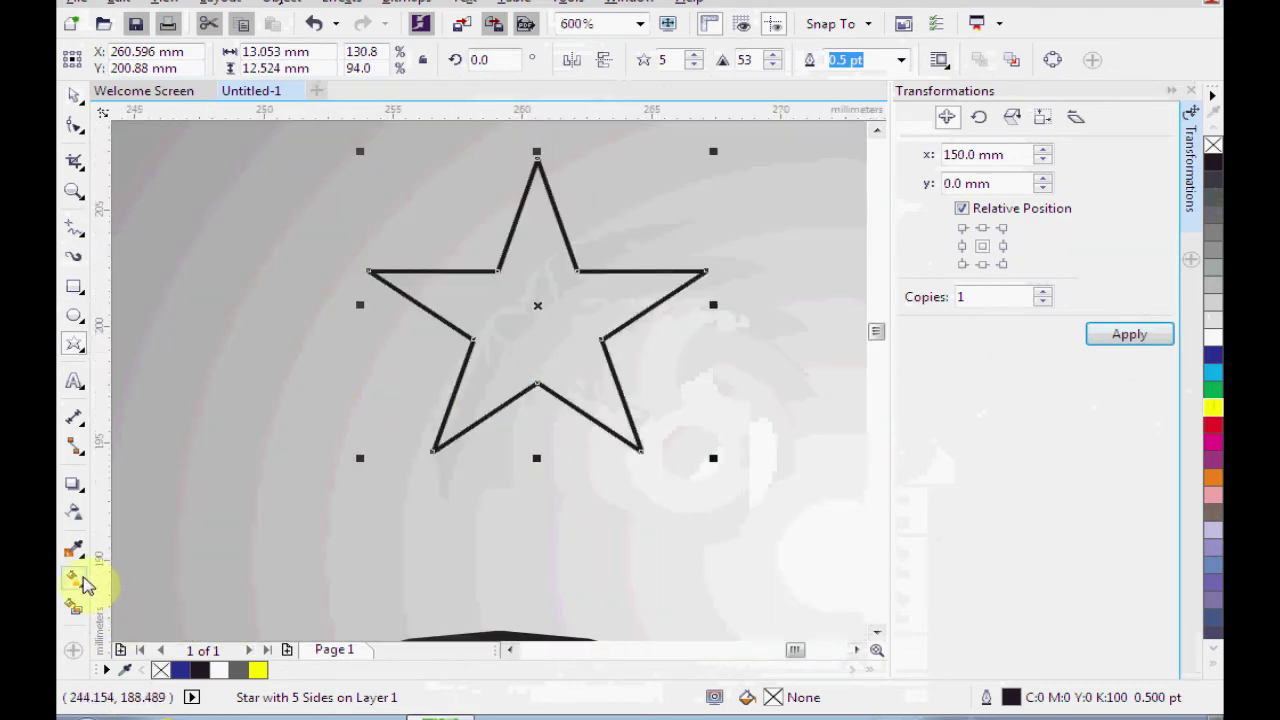
click(74, 580)
drag(527, 307, 459, 456)
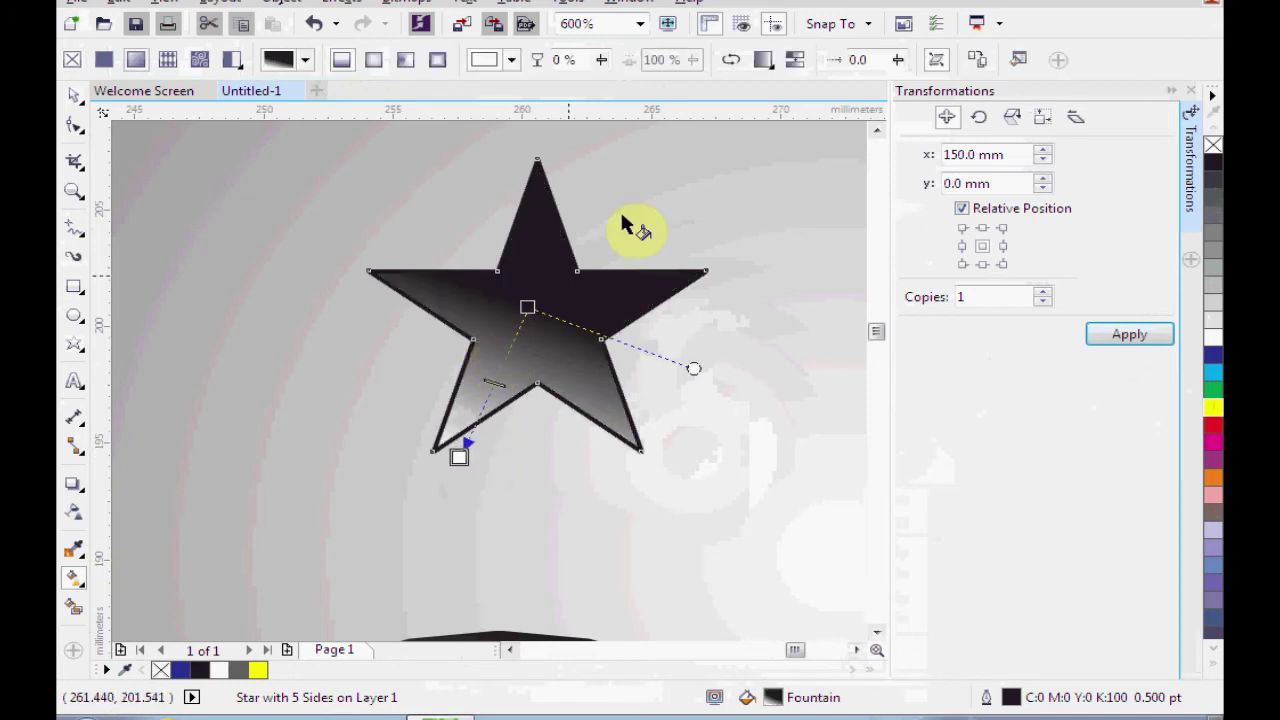
click(405, 59)
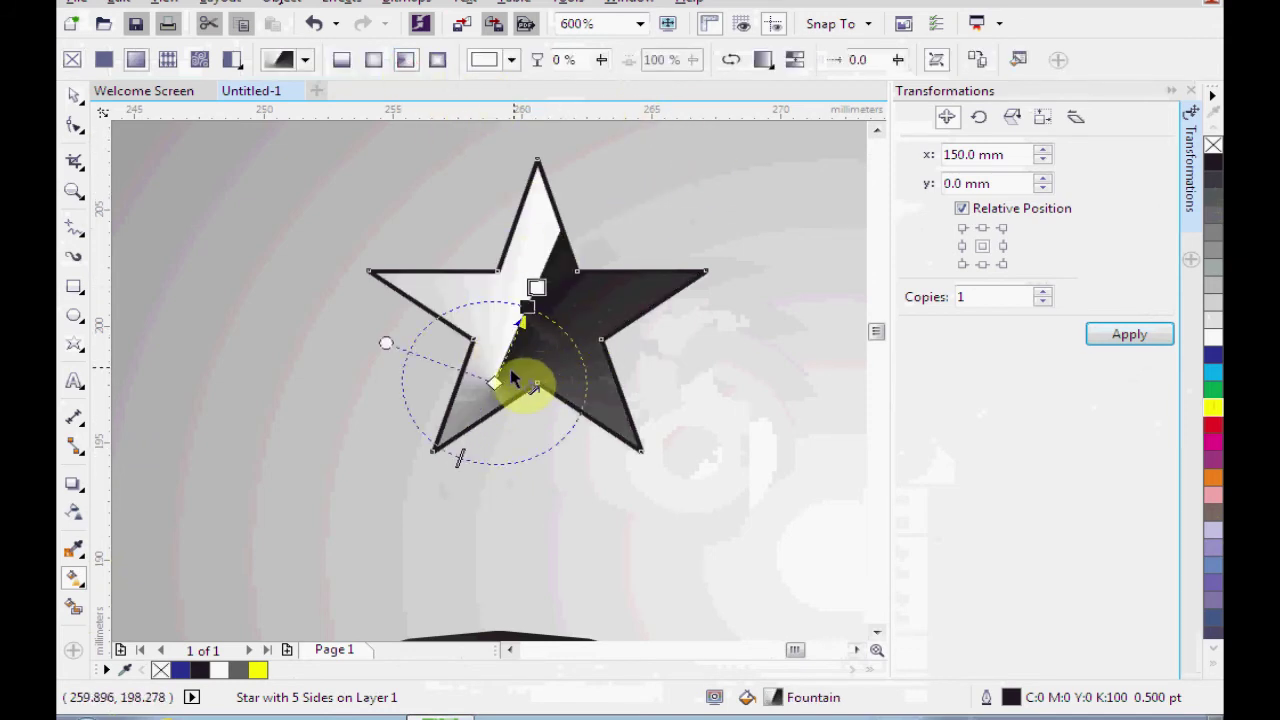
drag(493, 381, 537, 321)
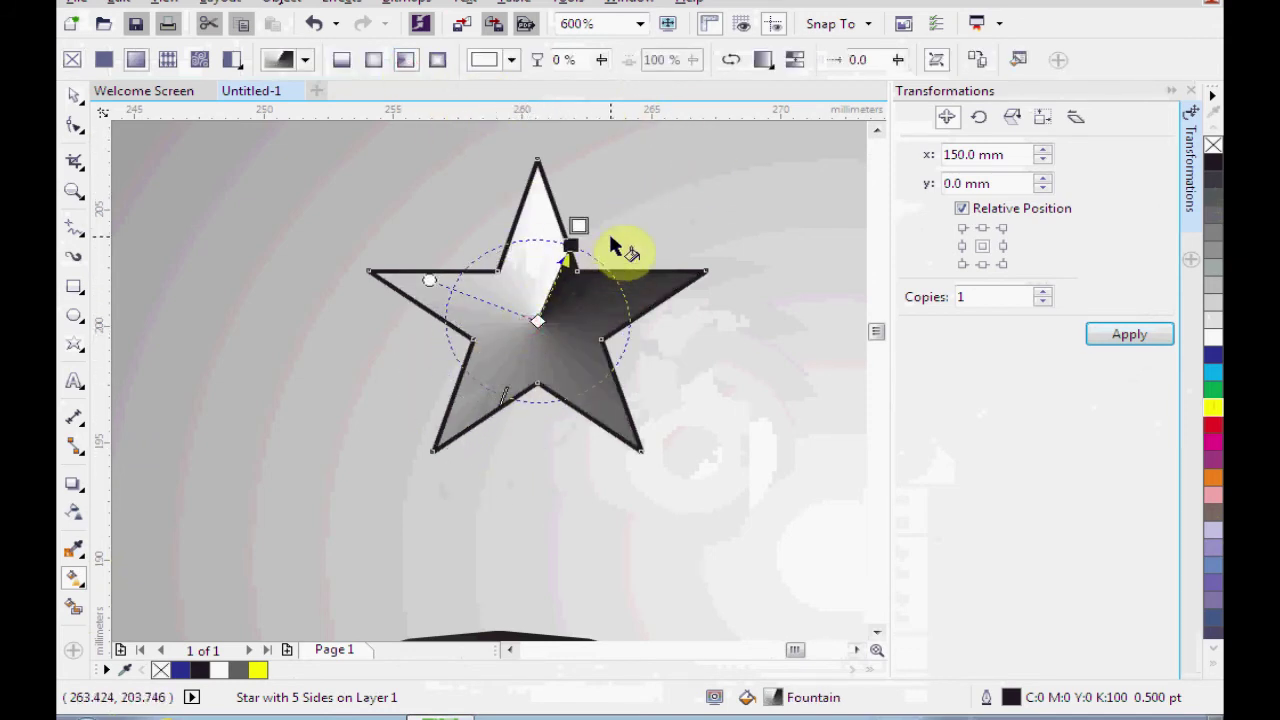
- Set the star's conical fill to Repeat and Mirror with white pointing up and black down, and remove the outline
click(763, 59)
click(785, 107)
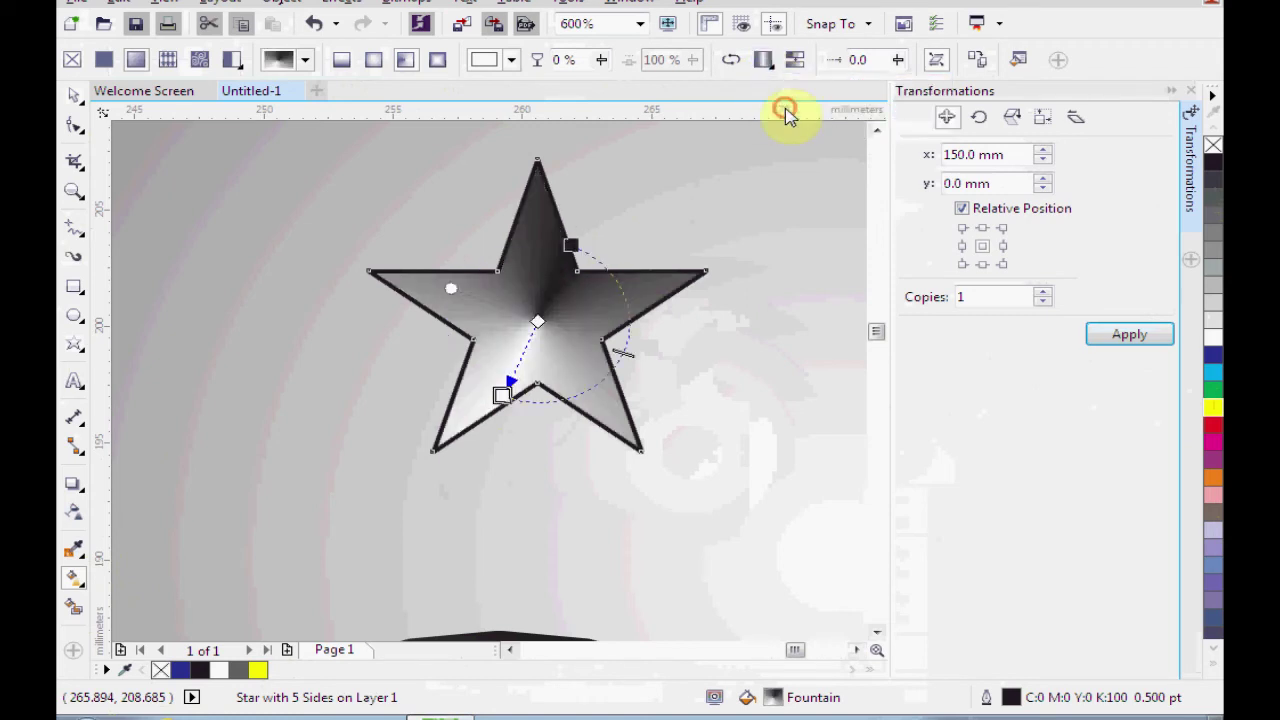
drag(569, 245, 527, 386)
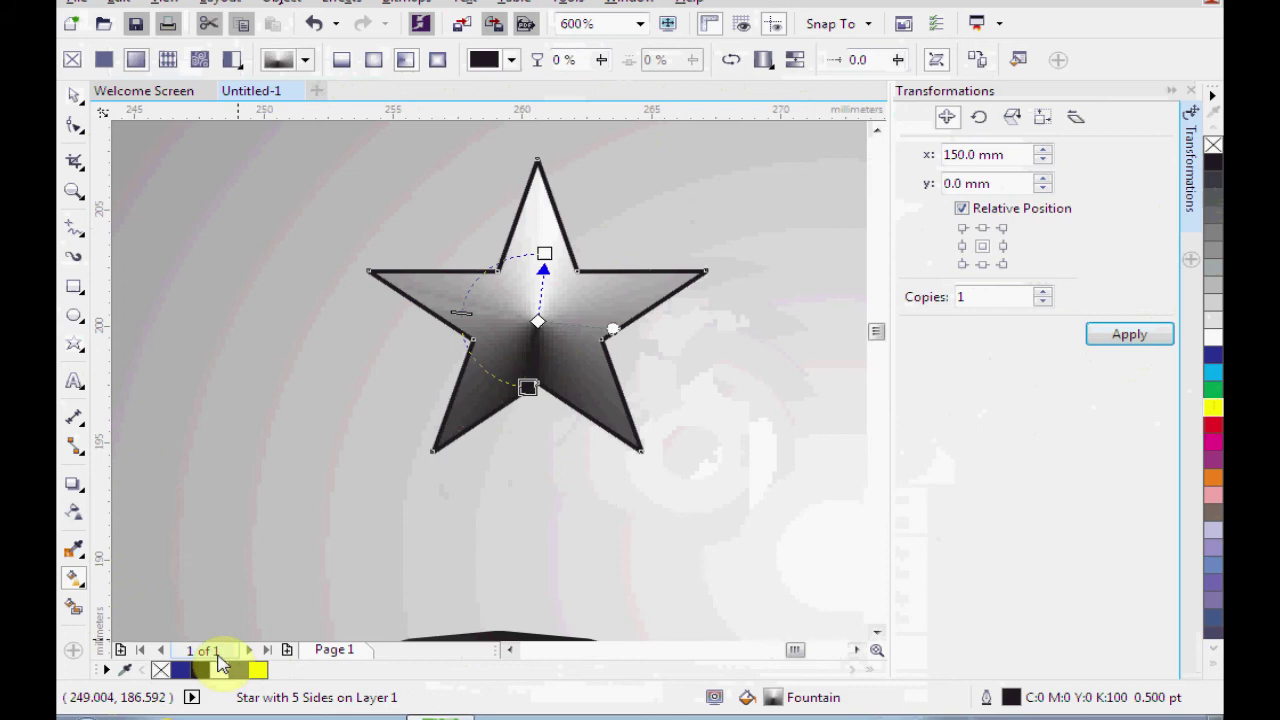
right_click(160, 677)
scroll(586, 329, down, 5)
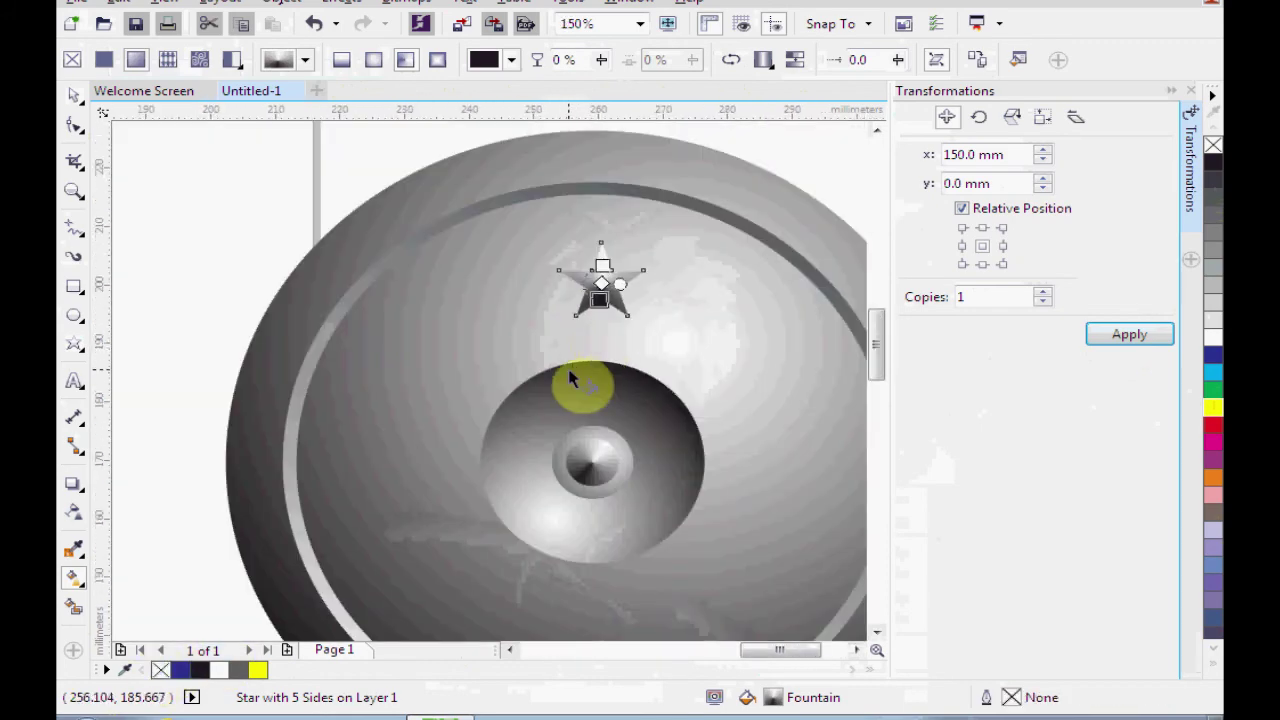
middle_click(568, 370)
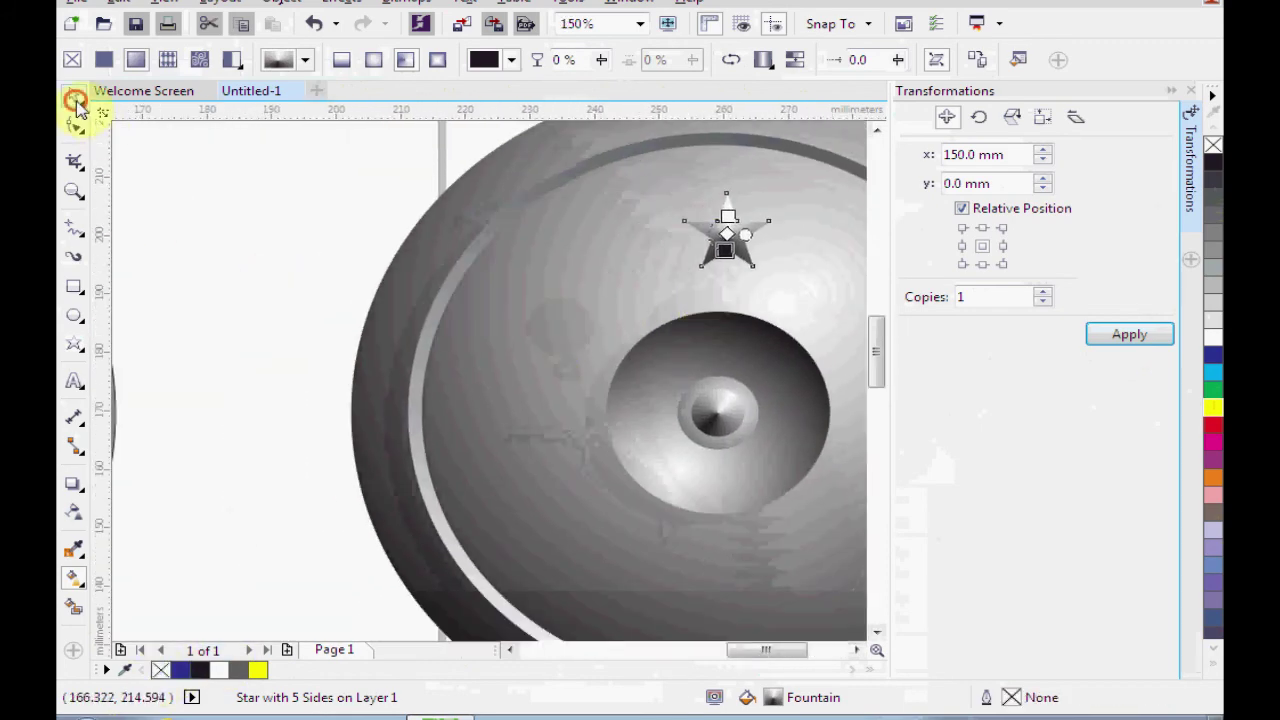
- Compare the new star's shading and placement with the ring of stars on the finished shield
click(77, 101)
click(281, 347)
middle_click(331, 366)
scroll(506, 335, down, 1)
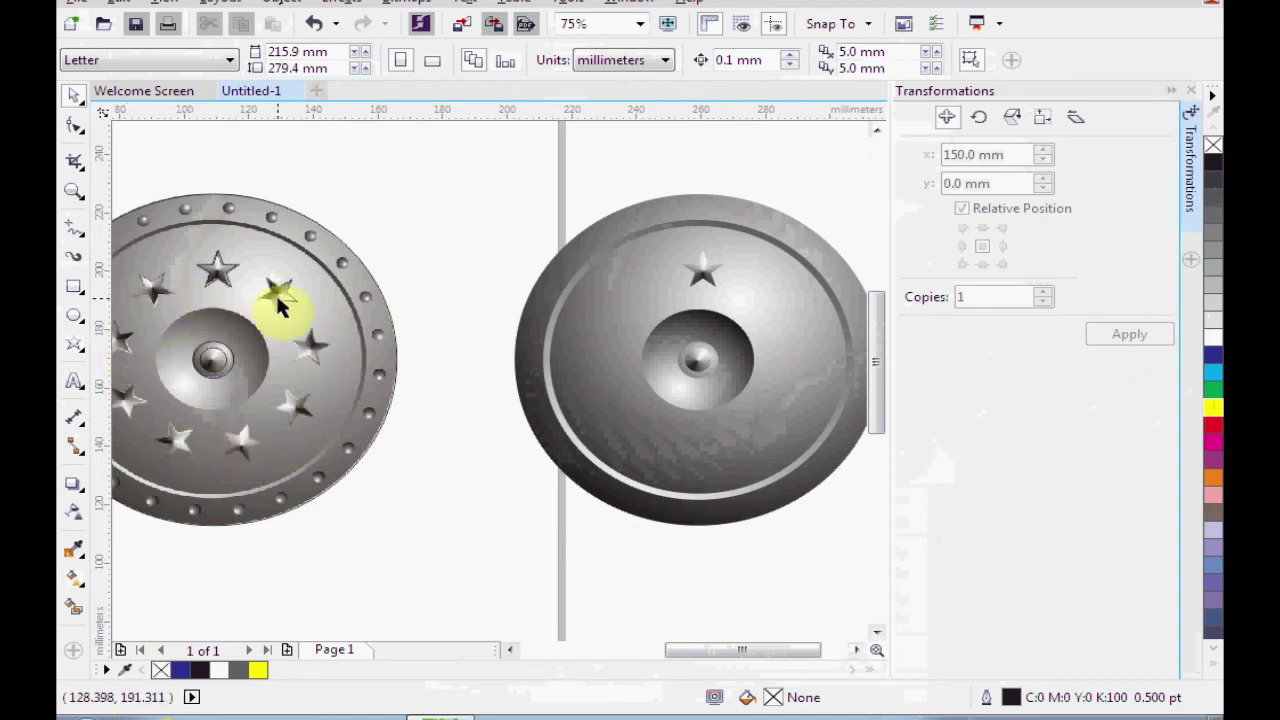
drag(308, 336, 547, 286)
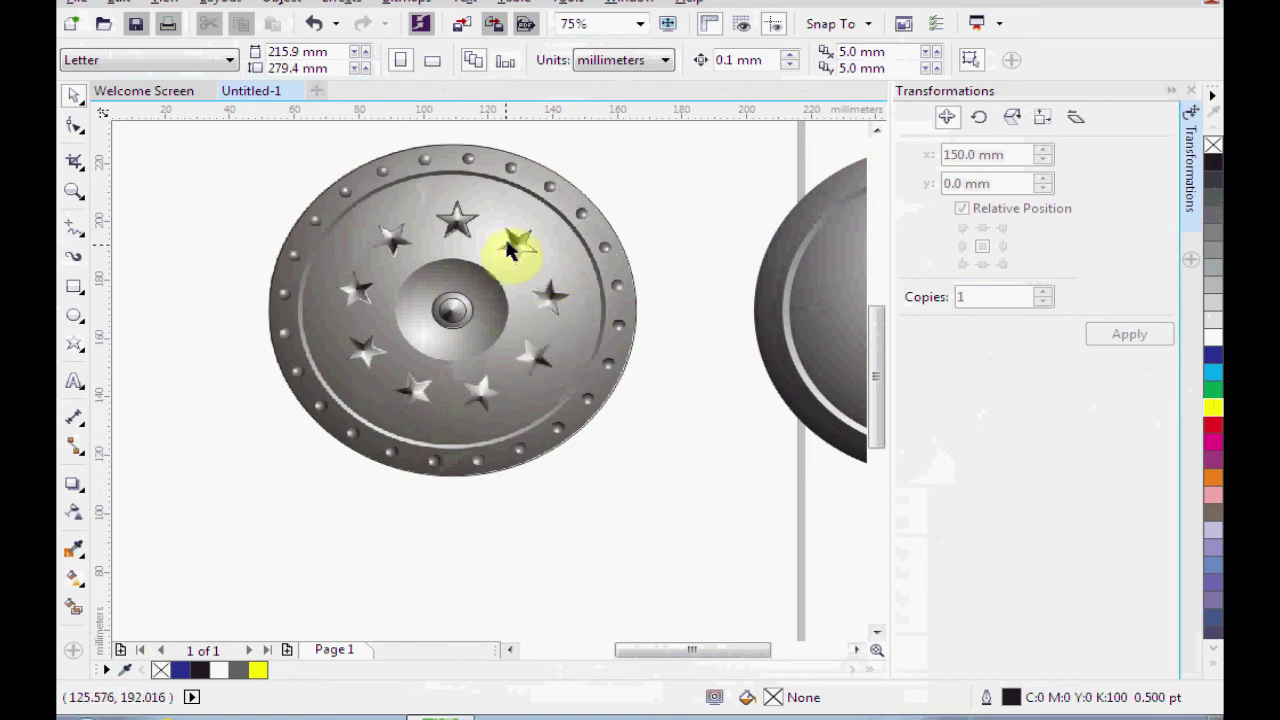
drag(663, 355, 244, 427)
scroll(520, 357, up, 1)
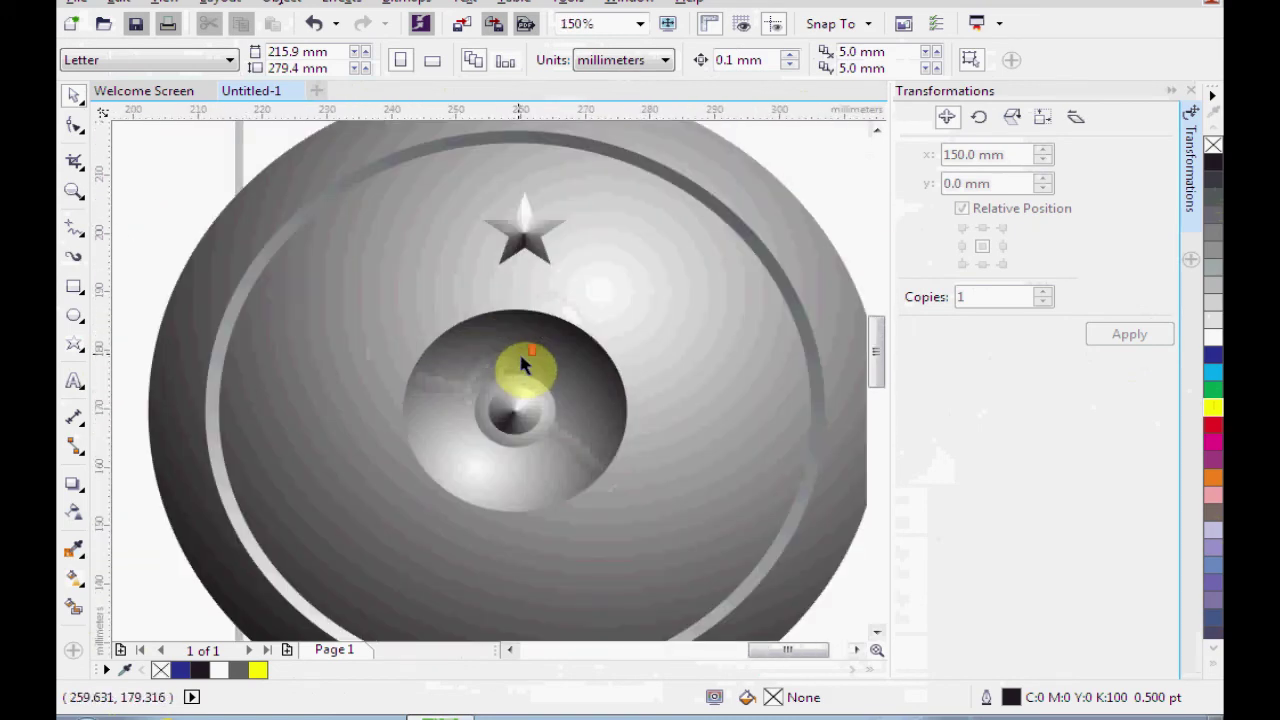
scroll(522, 364, down, 4)
scroll(362, 367, up, 2)
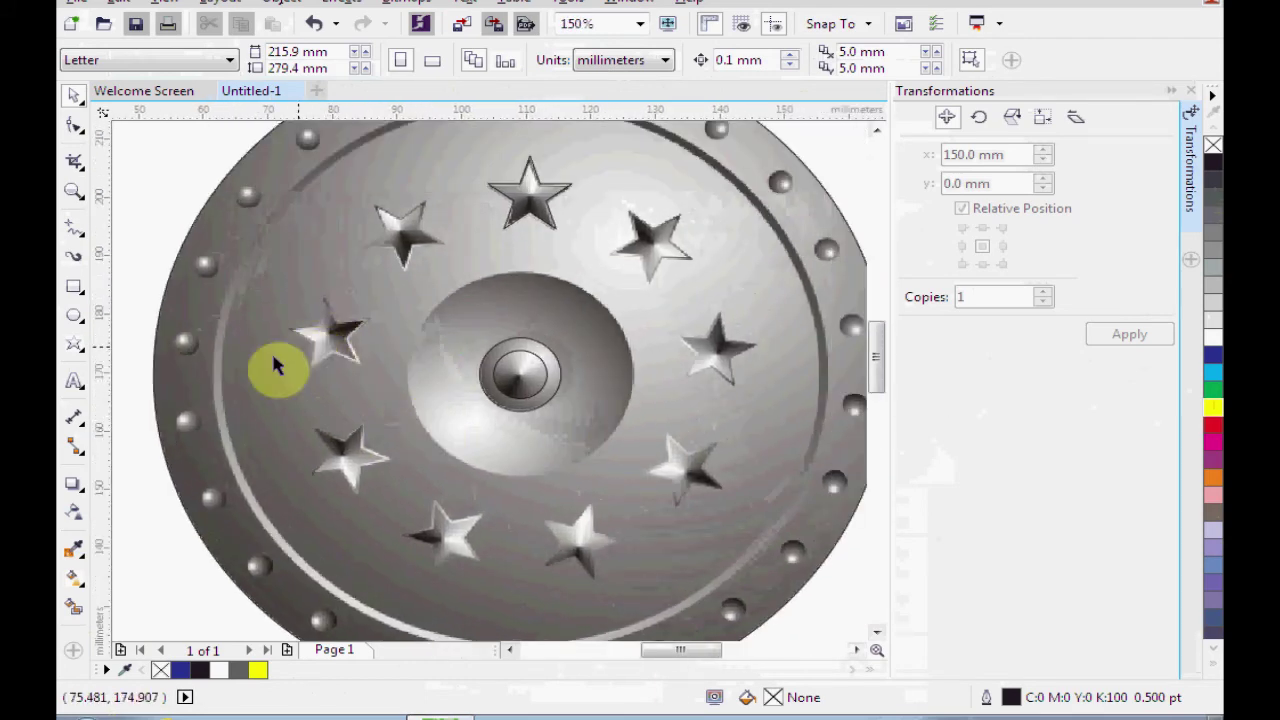
drag(629, 367, 85, 352)
scroll(85, 352, down, 1)
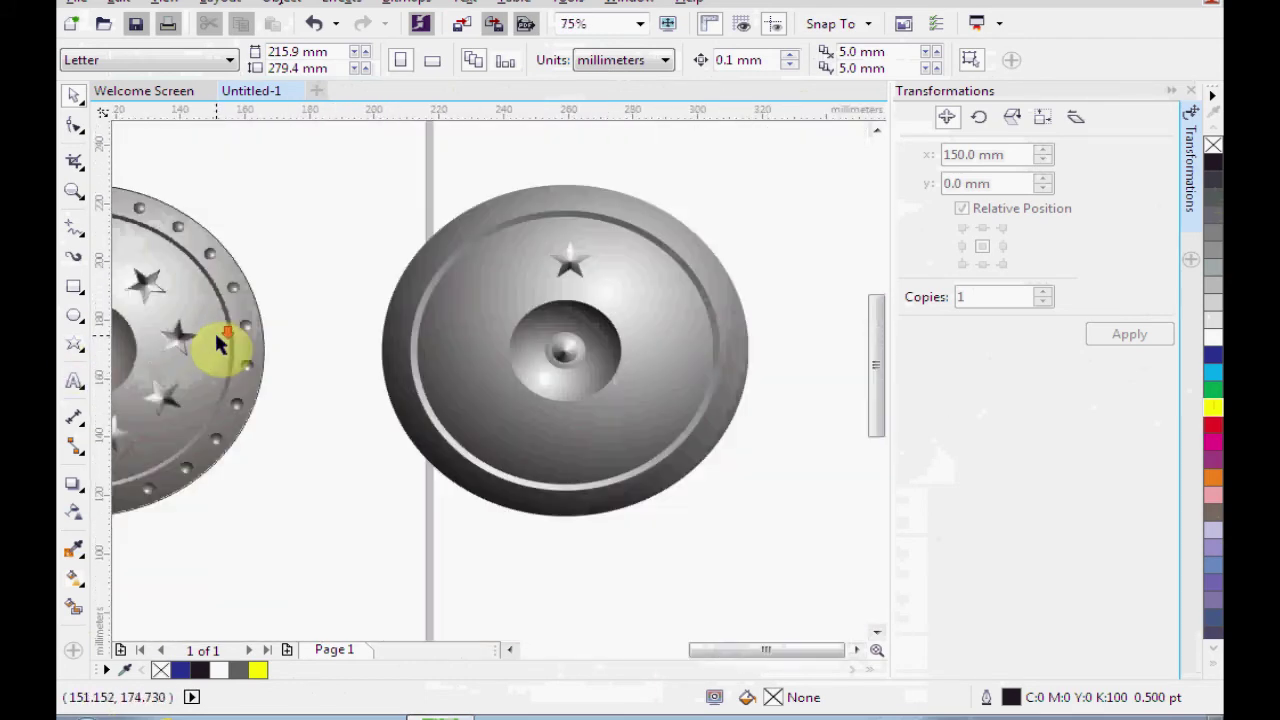
scroll(559, 266, up, 1)
drag(631, 310, 555, 287)
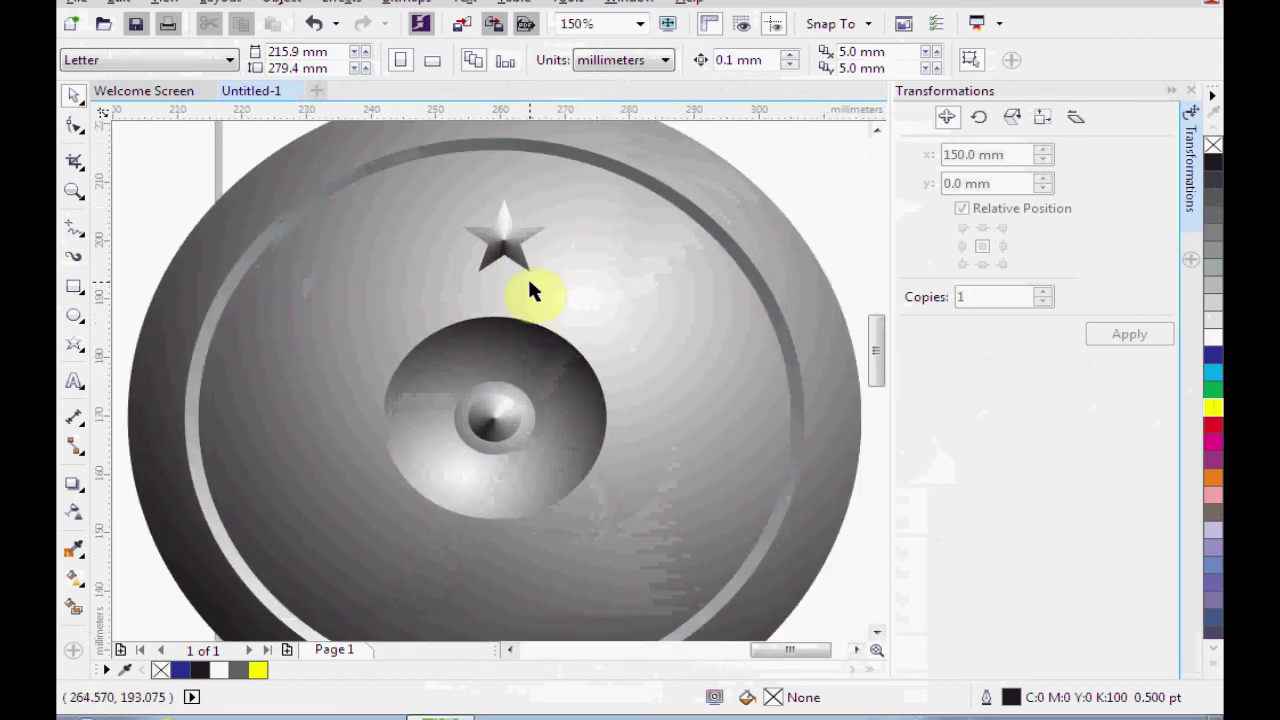
scroll(527, 280, up, 1)
scroll(565, 265, down, 1)
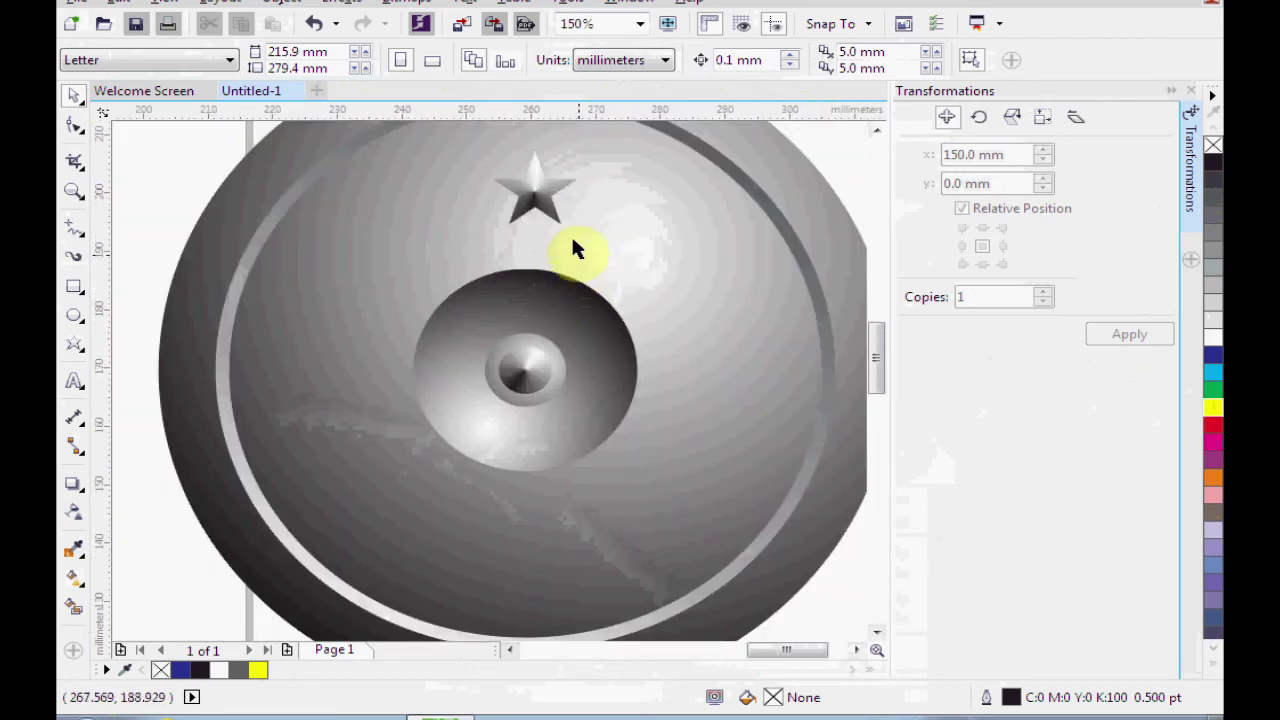
- Rotate the shaded star about the boss centre in 40° increments with 9 copies to form a ring of stars
click(547, 208)
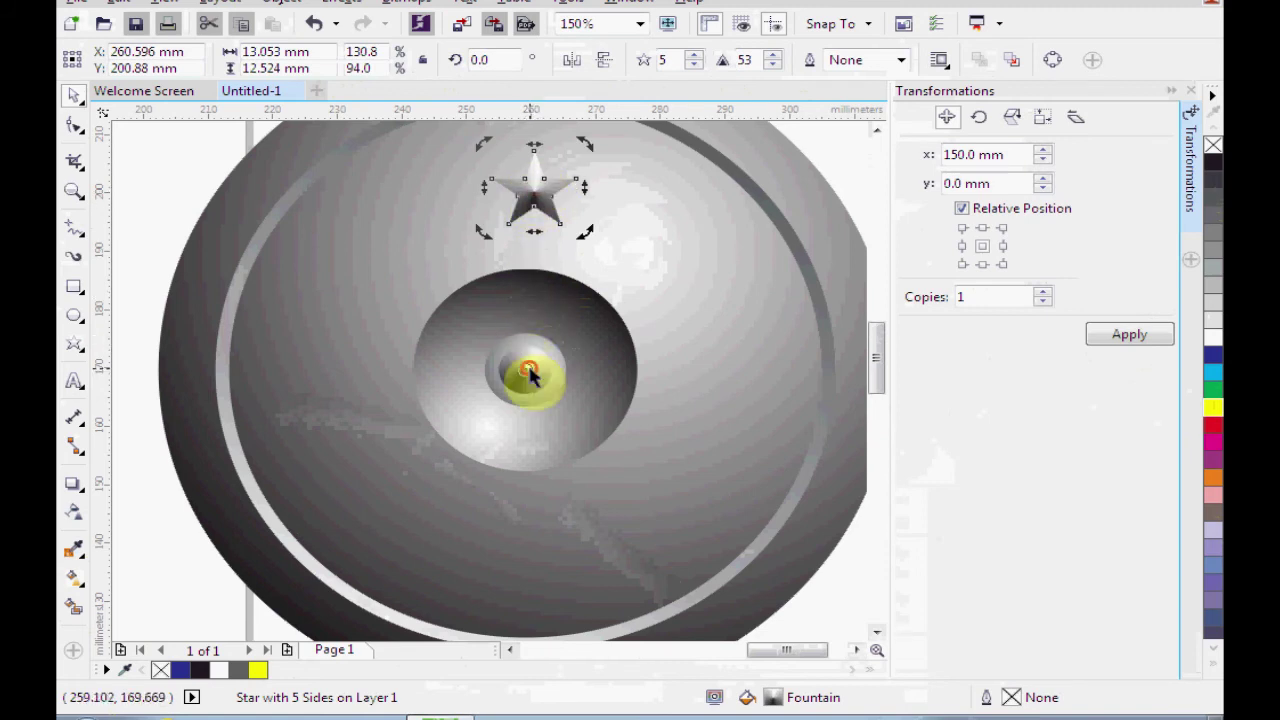
click(980, 118)
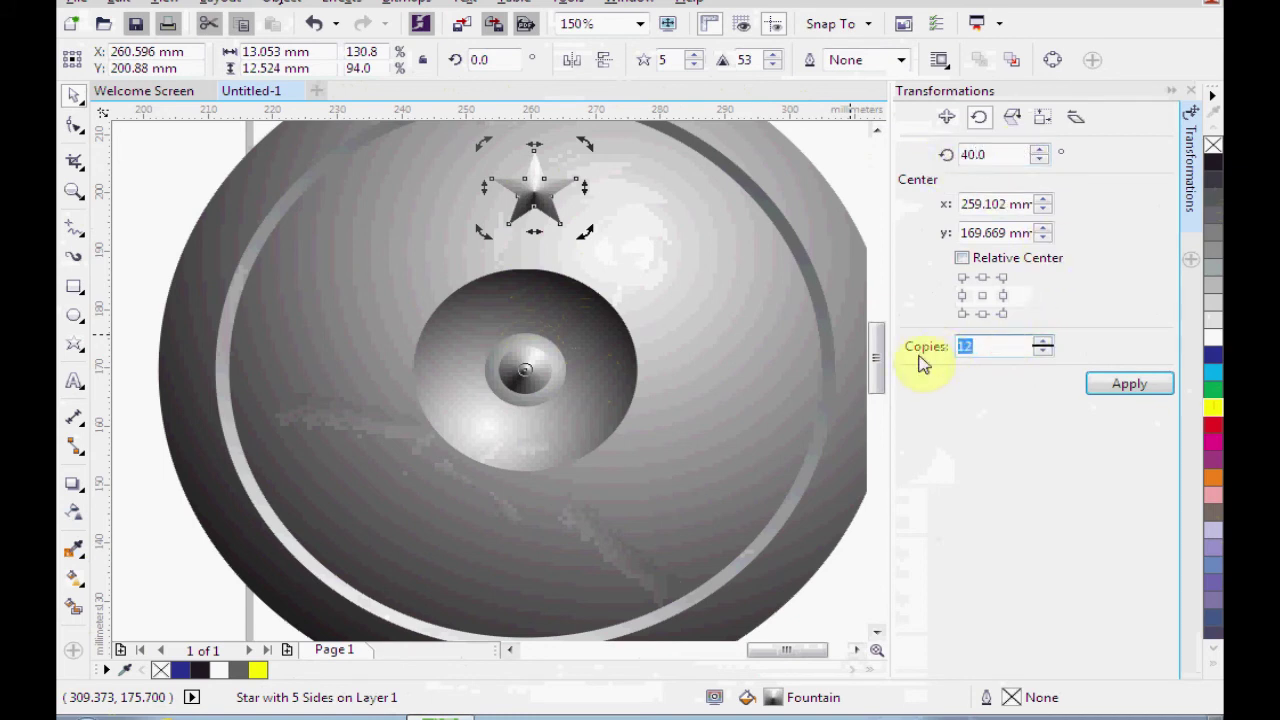
click(1143, 388)
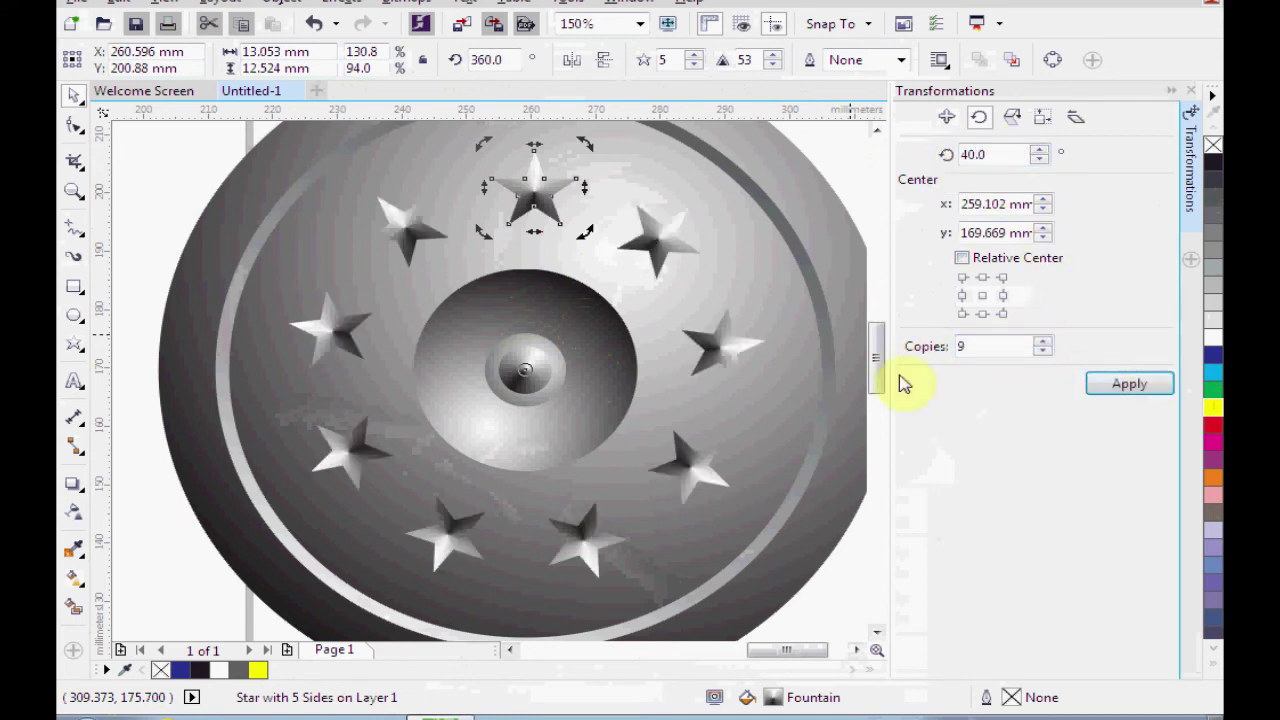
scroll(660, 420, up, 1)
scroll(716, 406, down, 1)
- Draw a circle about 3.8 mm across over a rivet near the top of the finished shield's rim
drag(411, 409, 894, 464)
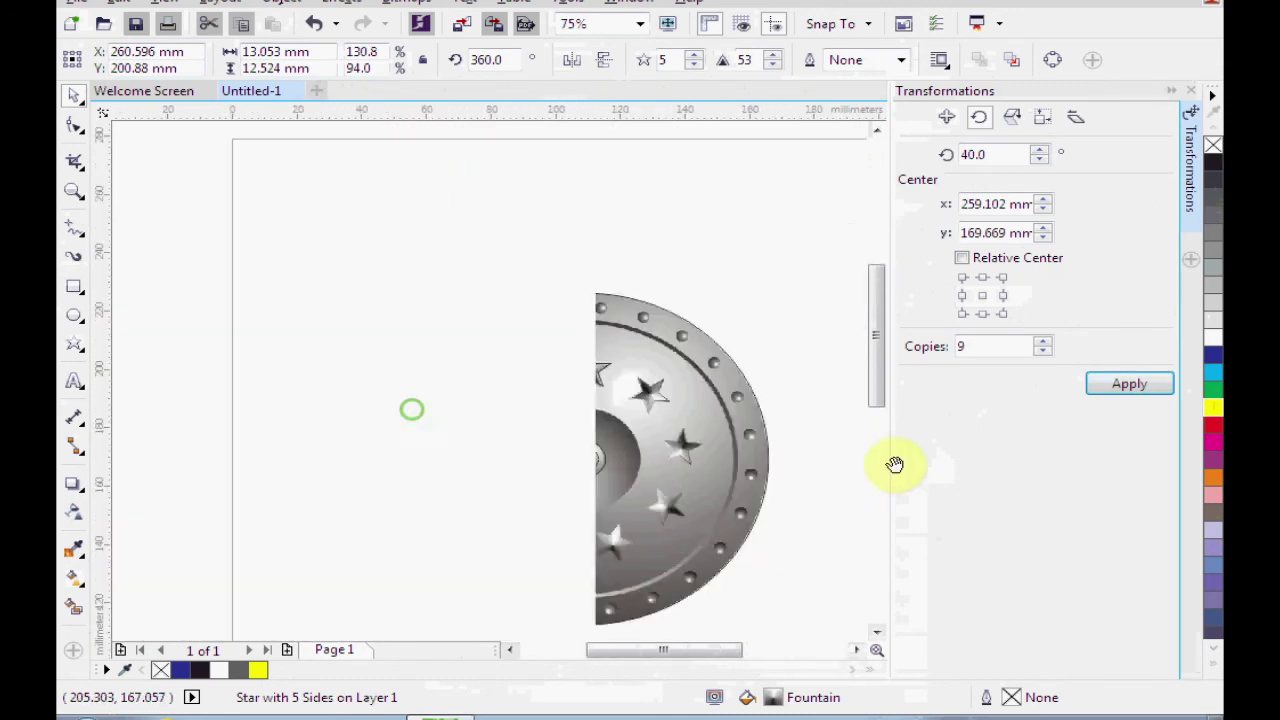
scroll(613, 312, up, 2)
scroll(590, 308, up, 2)
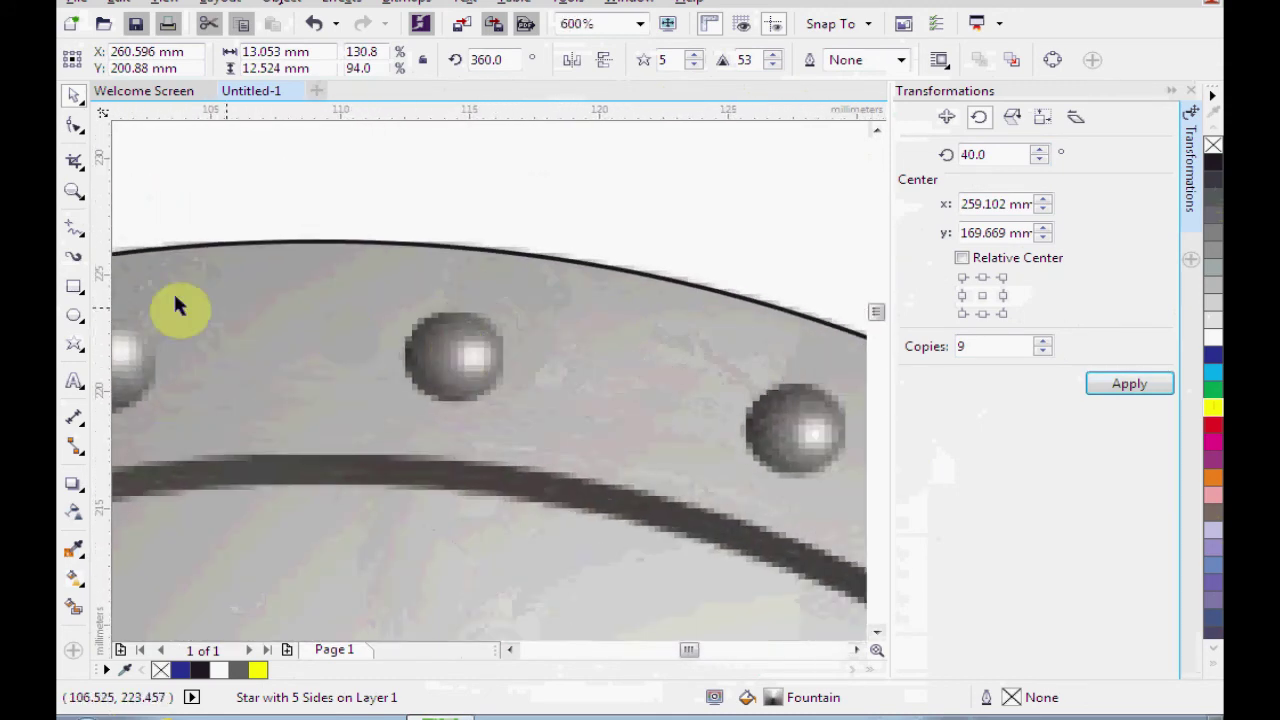
click(73, 315)
drag(455, 355, 485, 400)
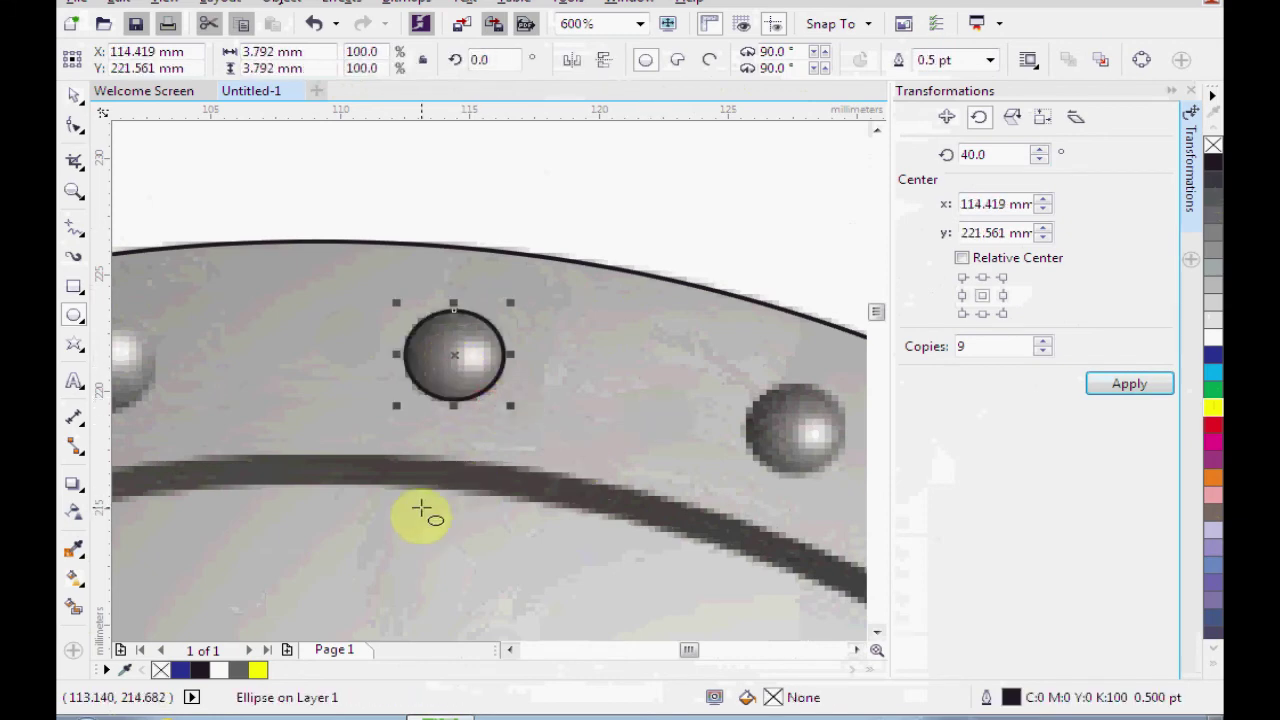
- Place one copy of the rivet circle 150 mm horizontally to the right, on the new shield's rim
drag(627, 455, 169, 368)
scroll(169, 368, down, 1)
scroll(466, 420, down, 6)
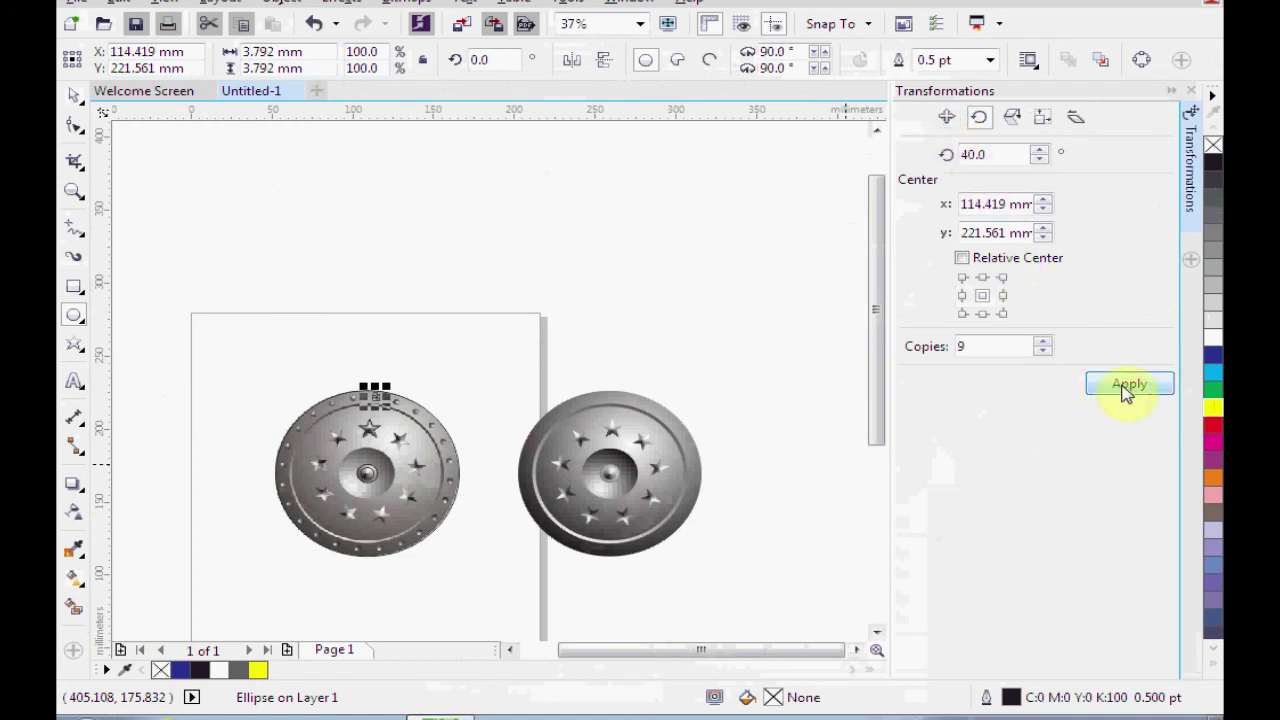
click(948, 117)
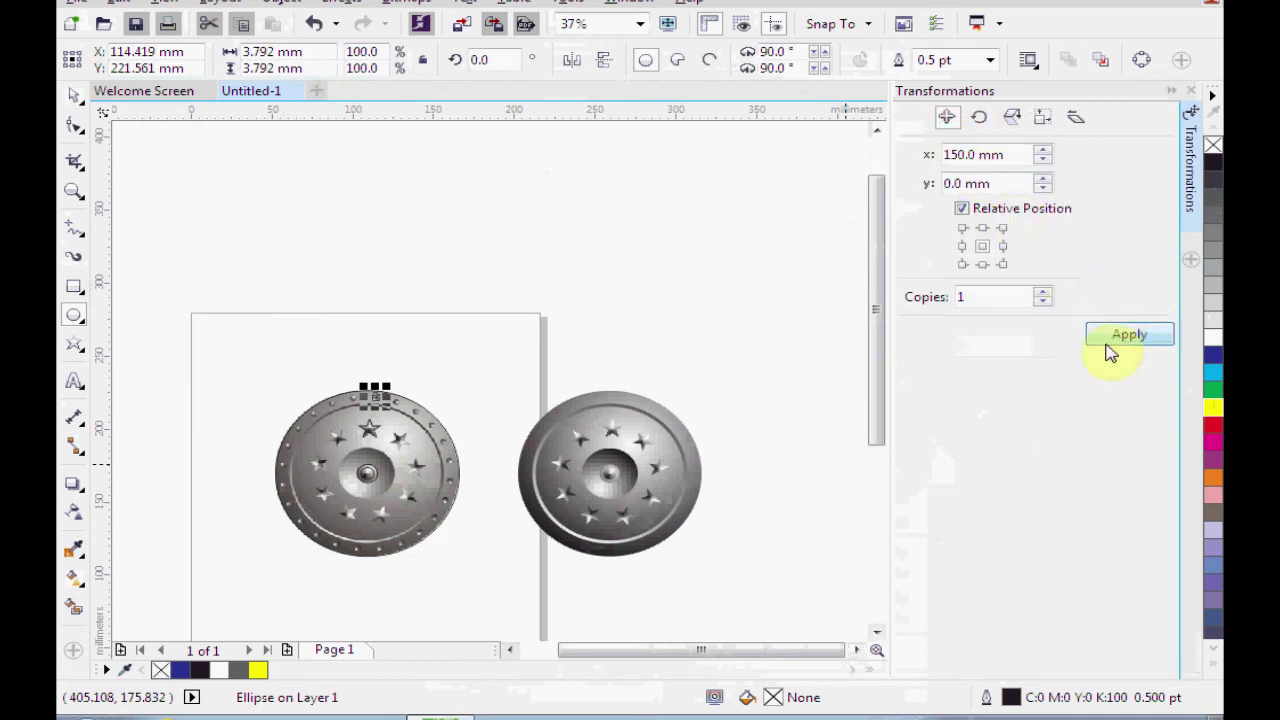
scroll(629, 409, up, 4)
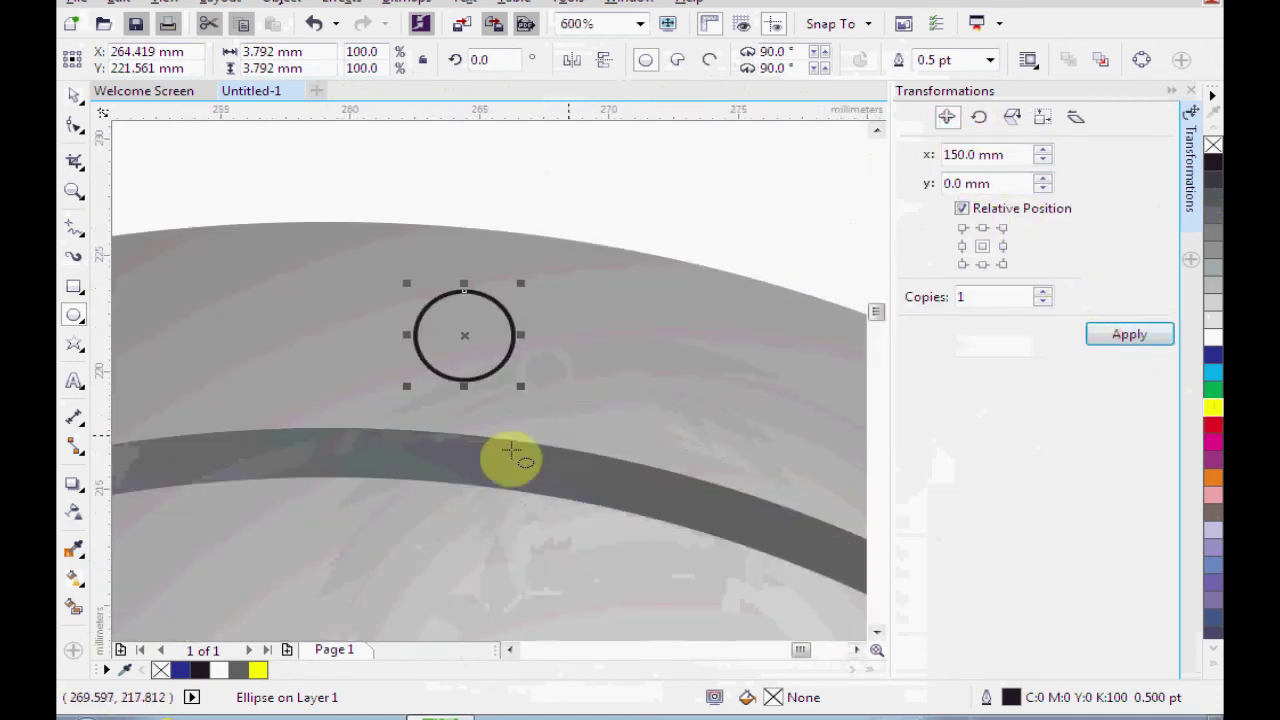
- Fill the new shield's rivet circle with a radial gradient, white toward its upper right fading to black at its lower left, and remove its outline
scroll(743, 314, down, 3)
scroll(660, 360, left, 5)
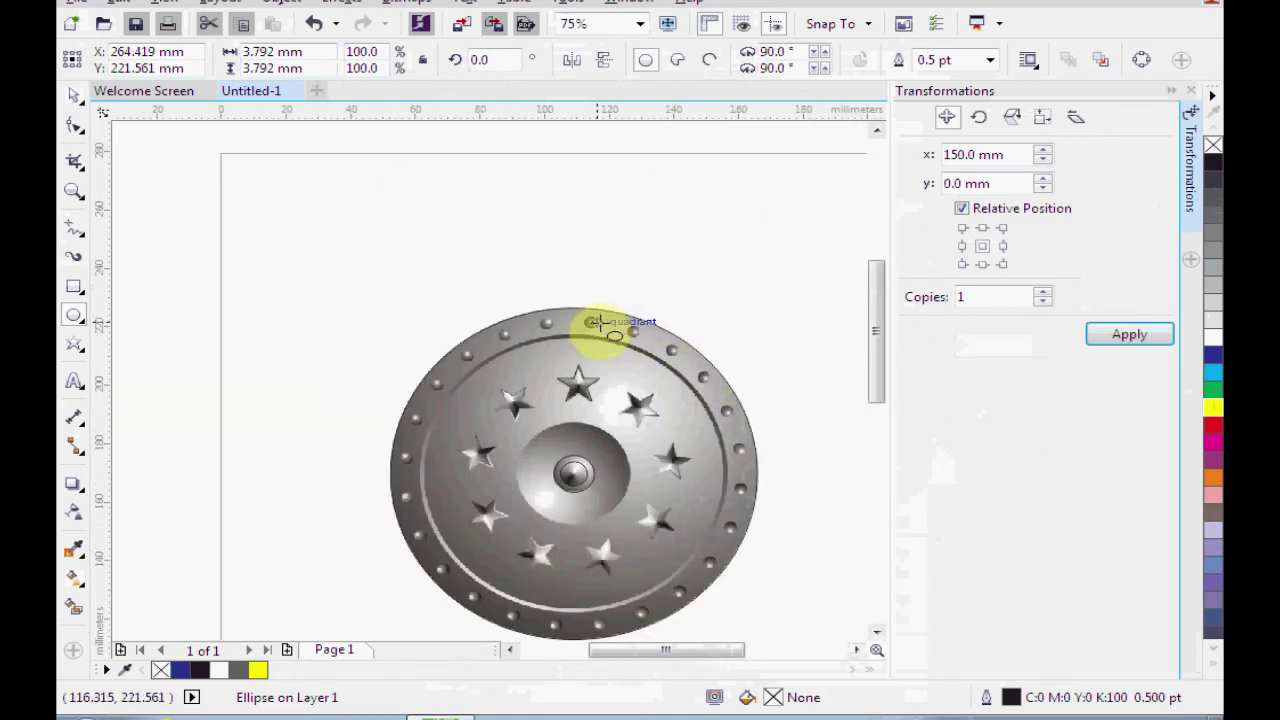
scroll(560, 320, up, 5)
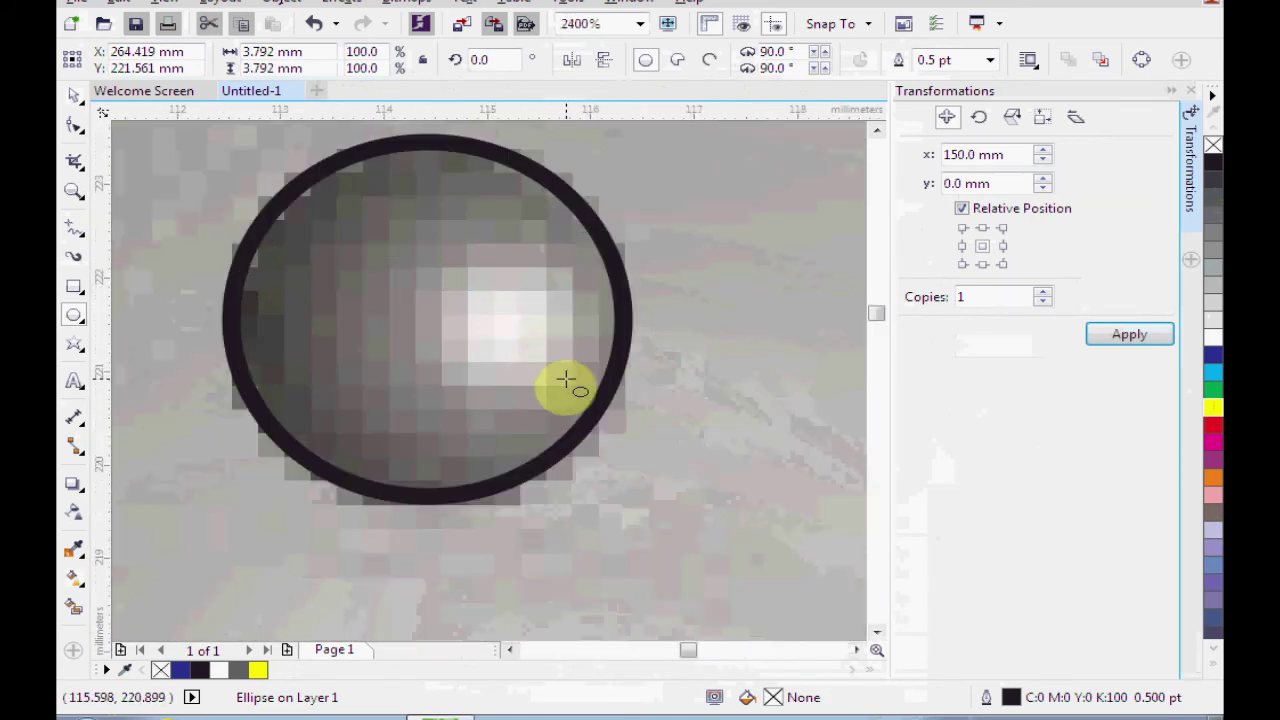
drag(700, 371, 429, 354)
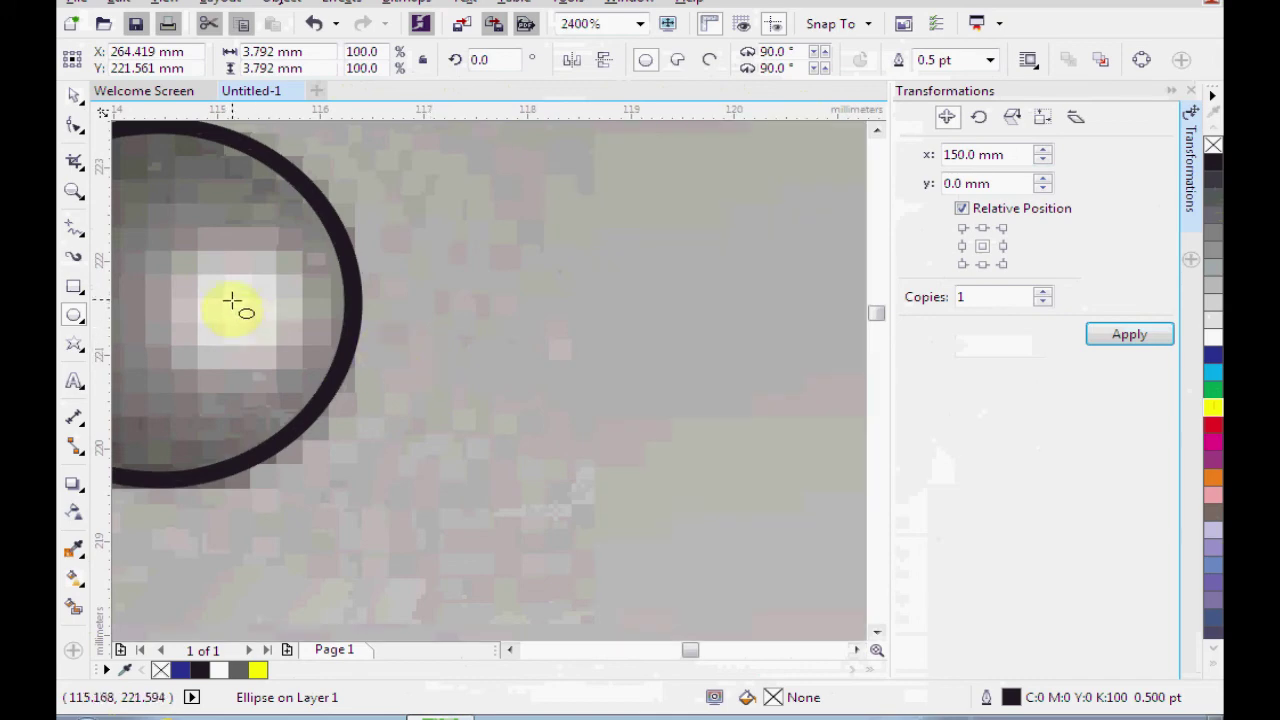
scroll(238, 308, down, 6)
scroll(471, 297, up, 3)
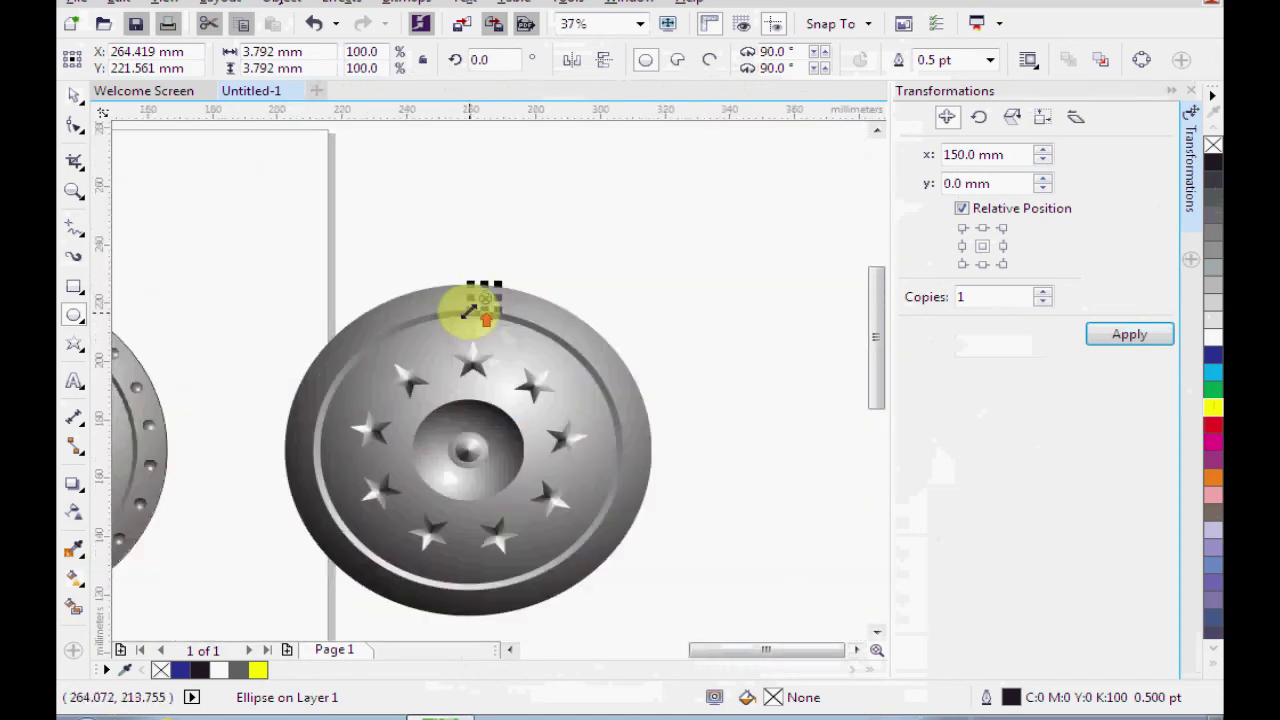
scroll(540, 266, up, 2)
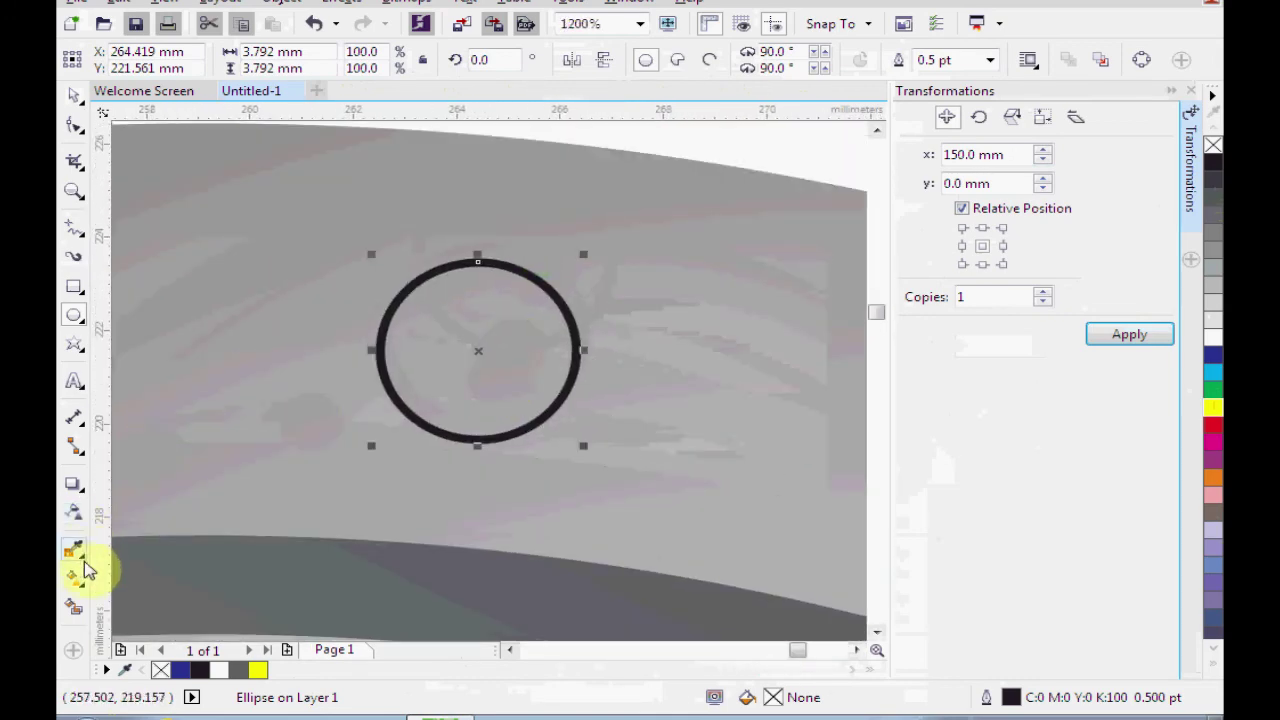
click(74, 582)
drag(495, 335, 401, 405)
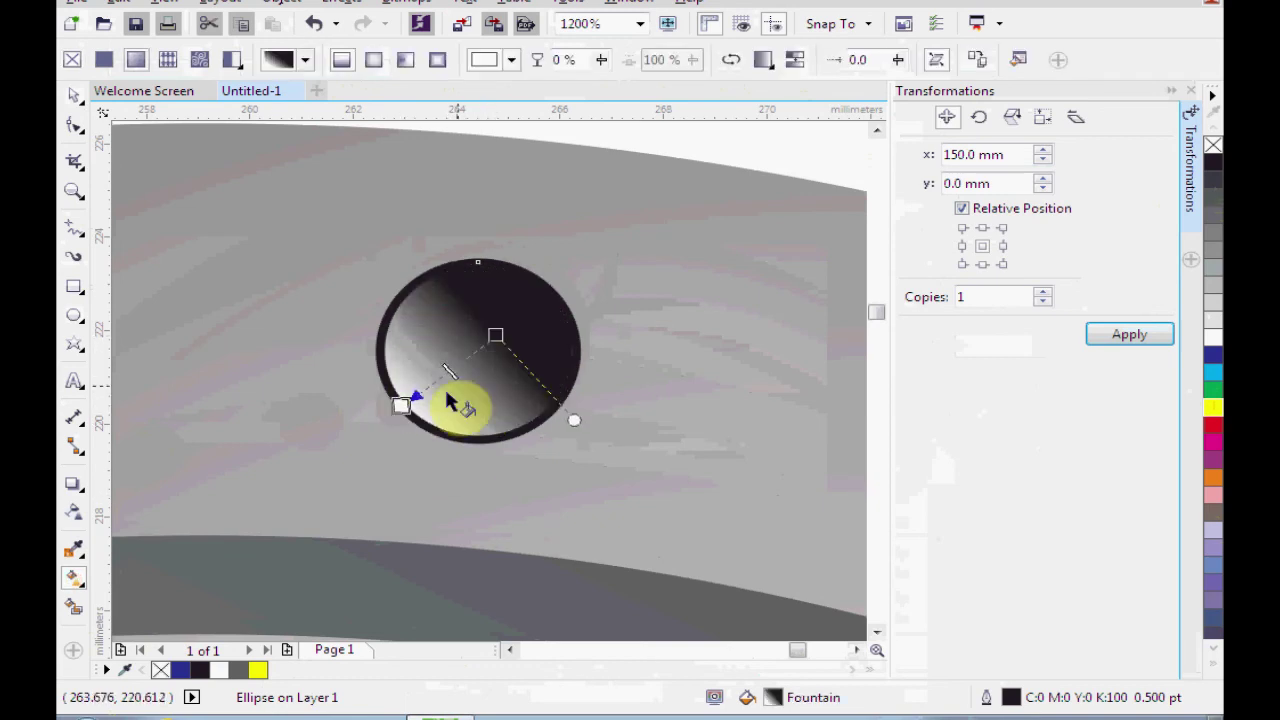
click(373, 60)
drag(450, 369, 528, 320)
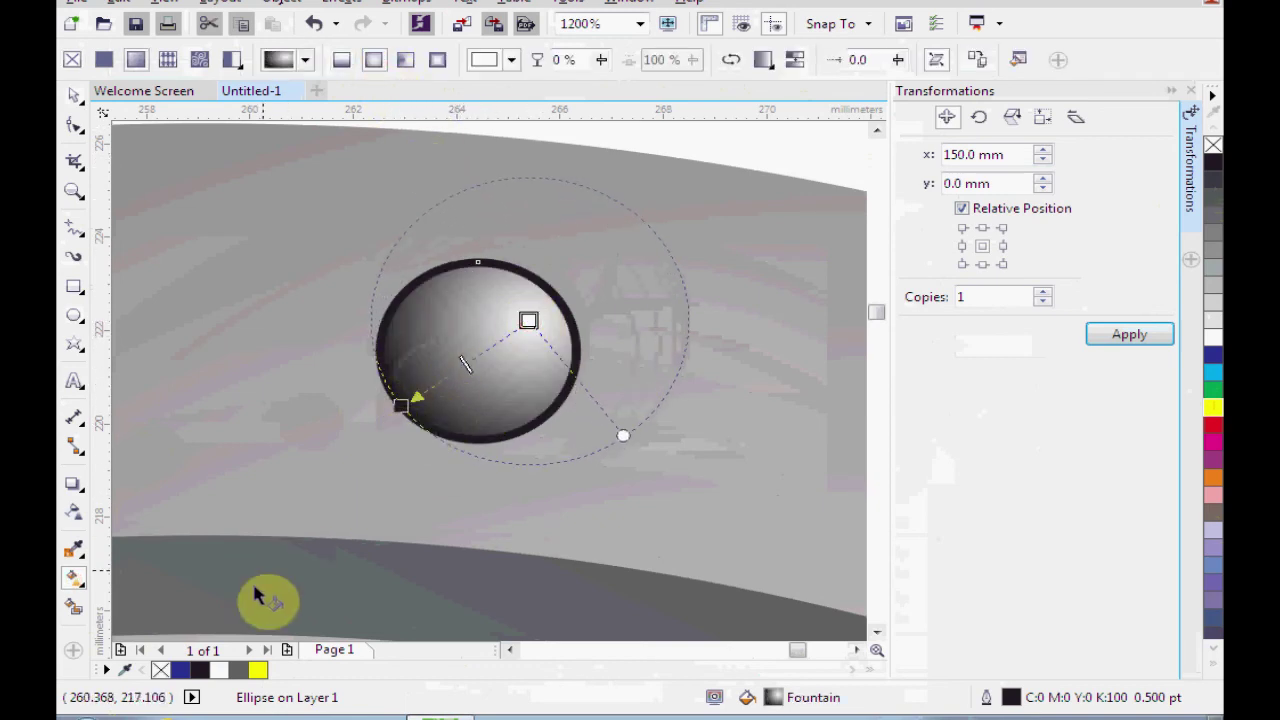
right_click(163, 669)
- Place the shaded rivet's centre of rotation on the centre of the new shield's boss
drag(500, 475, 490, 273)
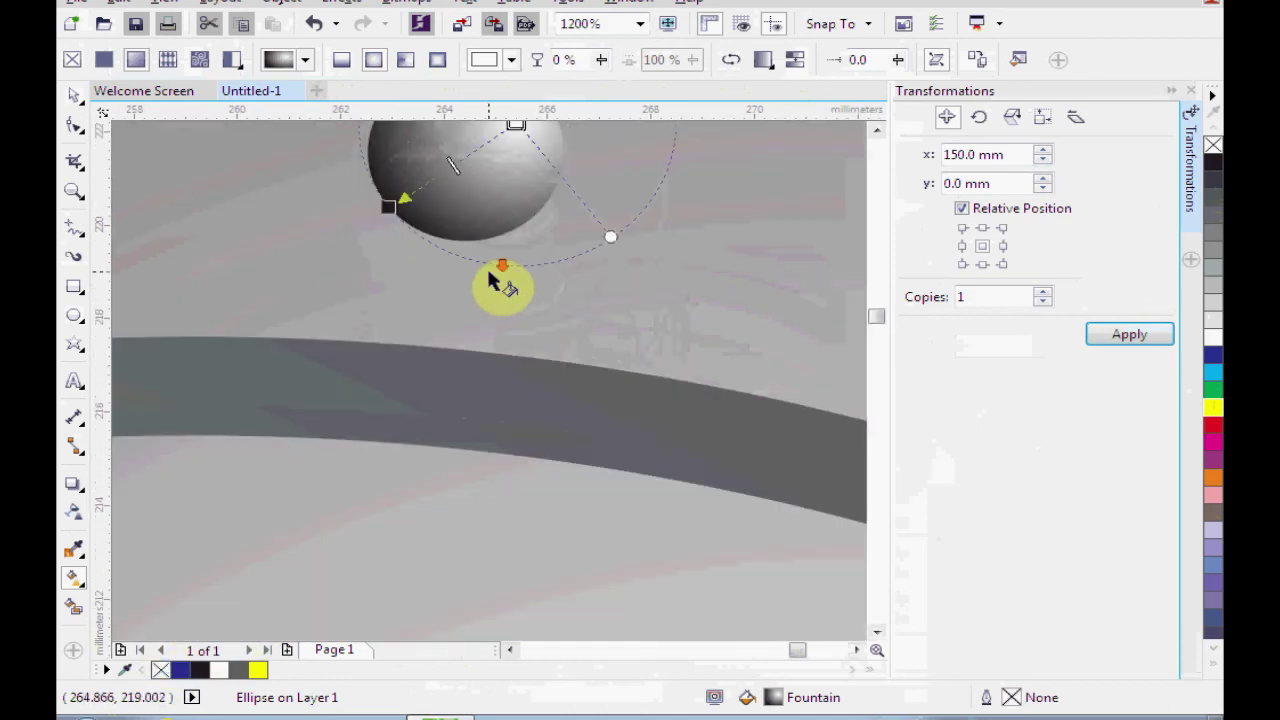
scroll(490, 273, down, 3)
drag(552, 359, 680, 342)
scroll(679, 342, down, 6)
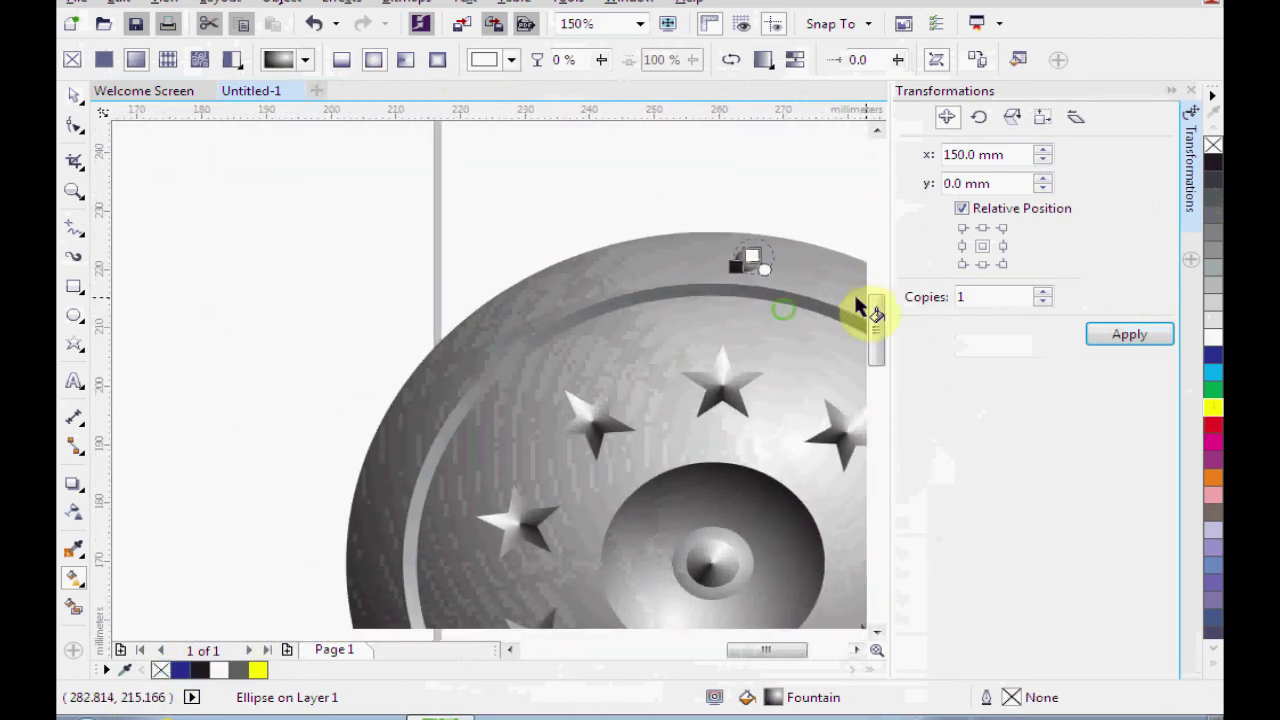
drag(737, 371, 354, 363)
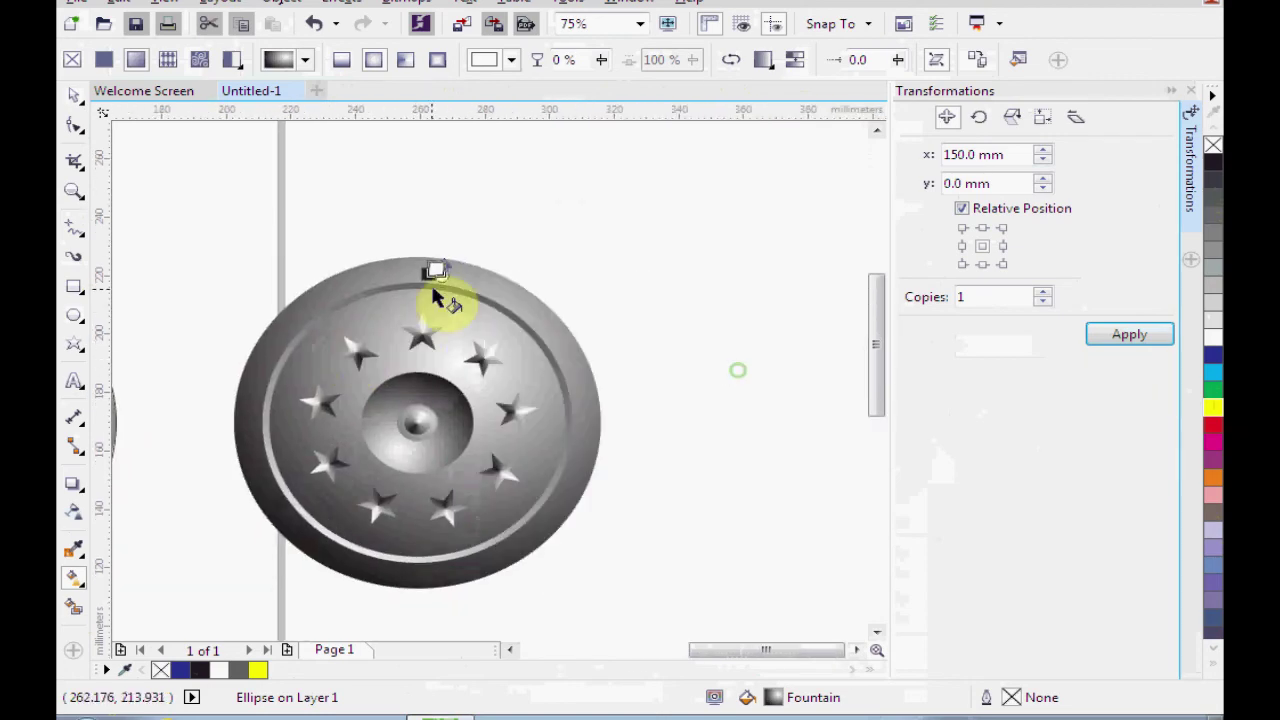
scroll(428, 273, up, 4)
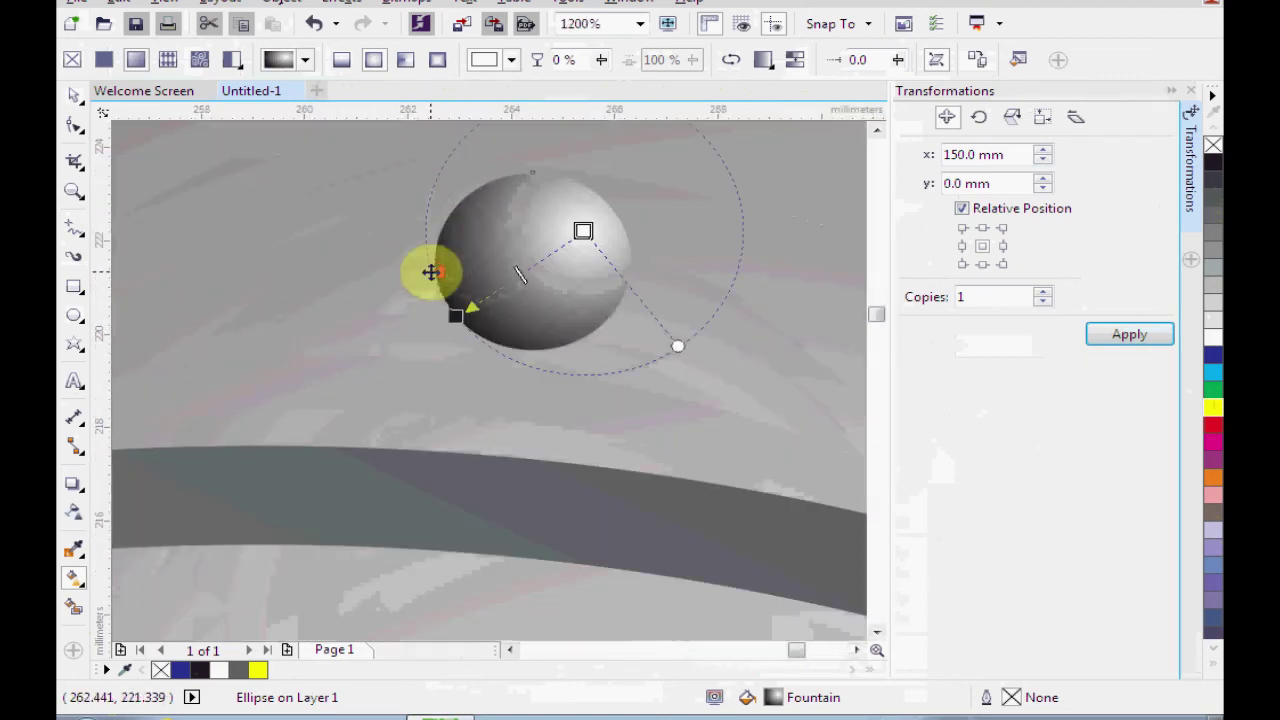
click(73, 94)
click(534, 270)
scroll(551, 263, down, 3)
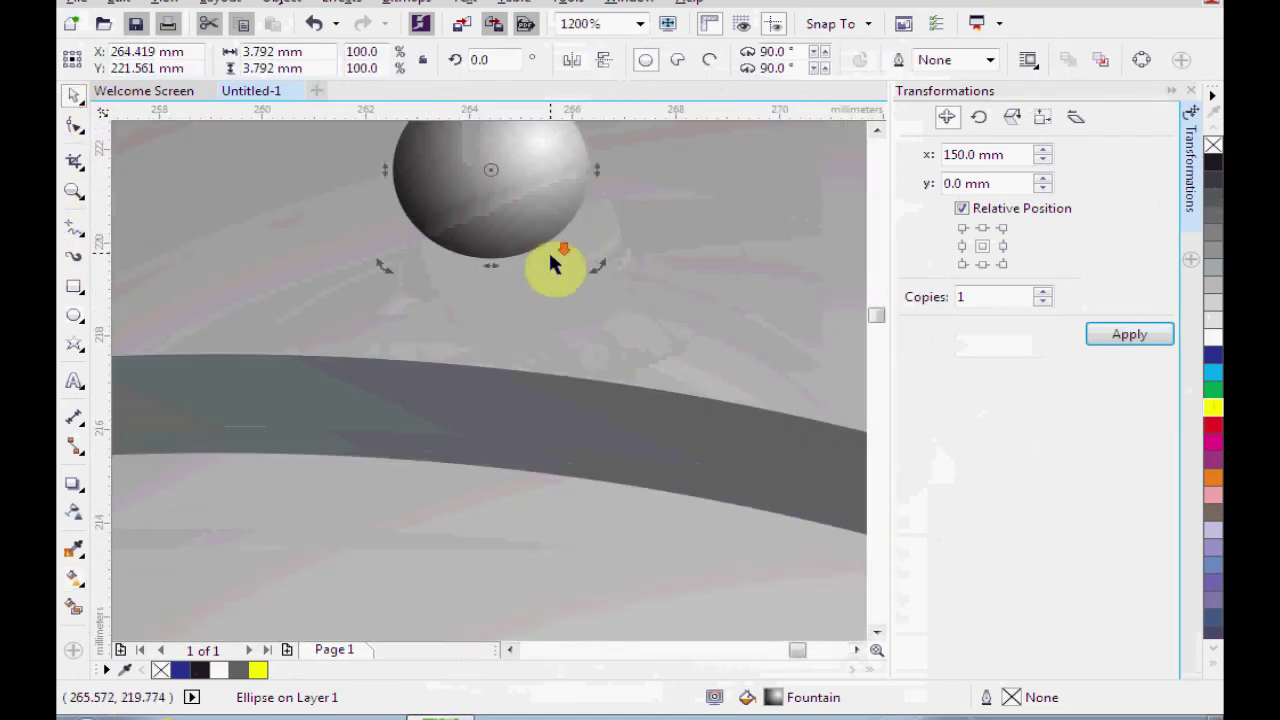
scroll(546, 251, up, 2)
scroll(551, 283, down, 1)
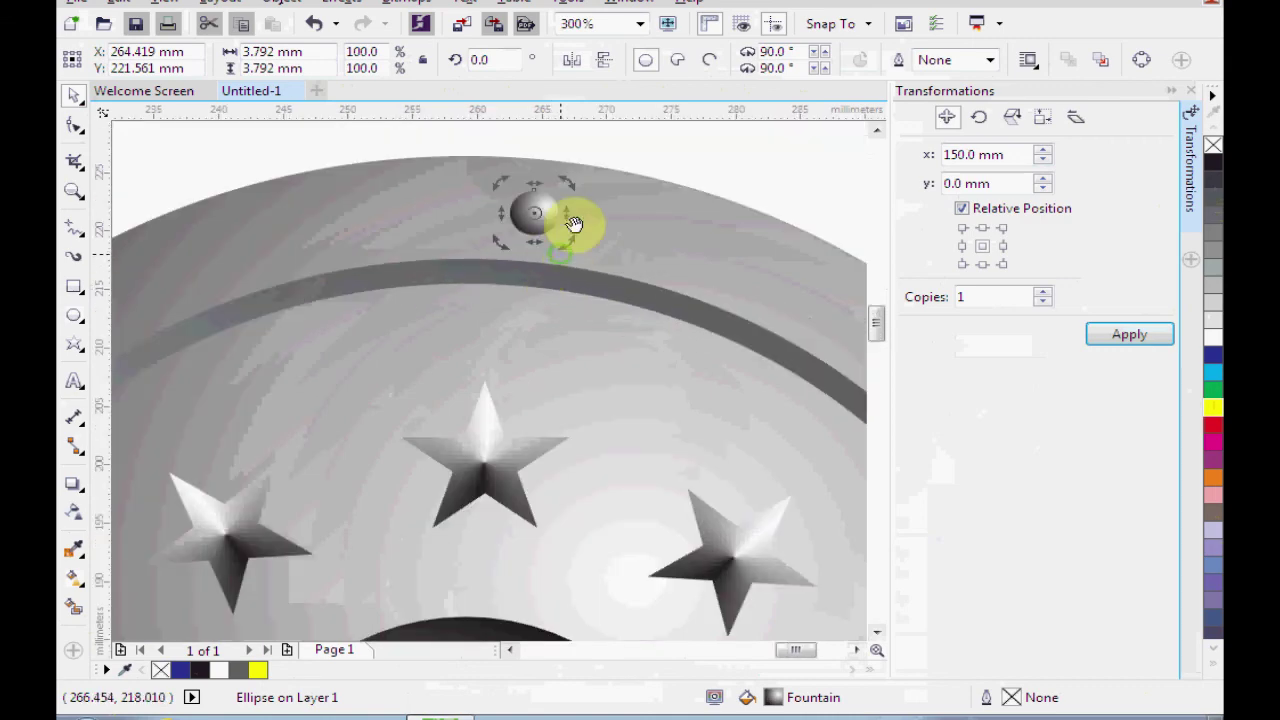
scroll(622, 143, down, 1)
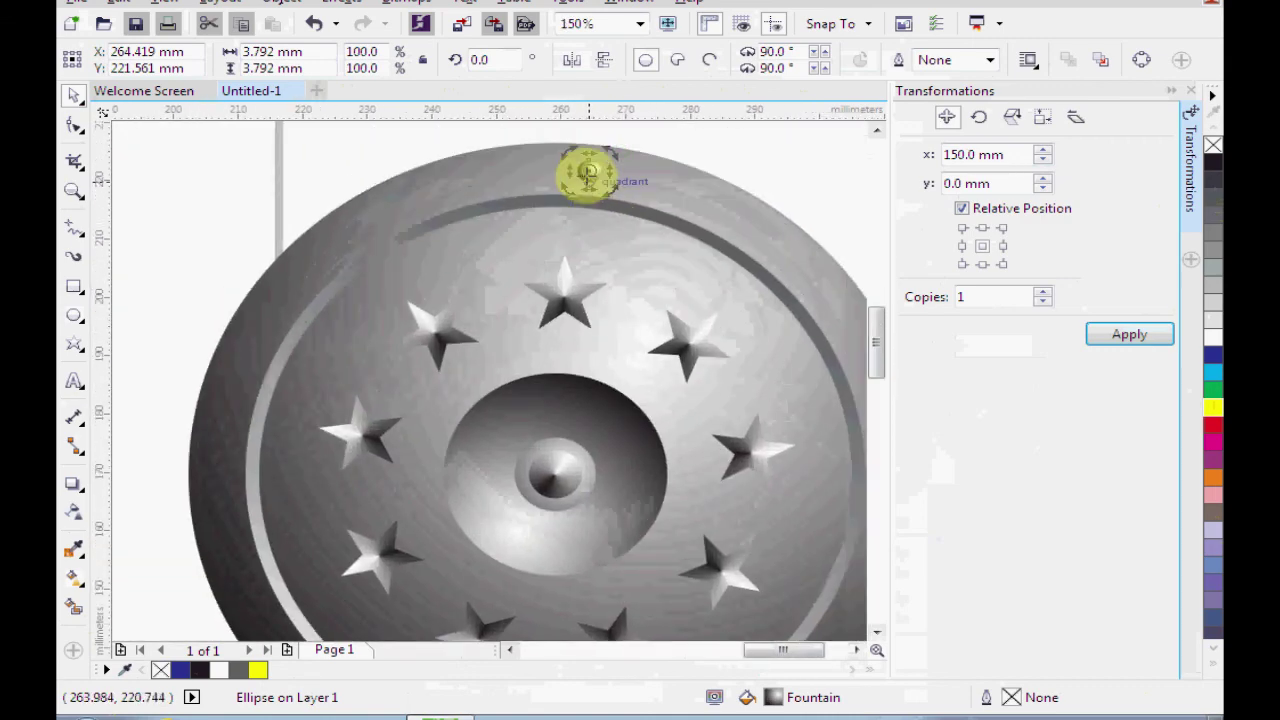
drag(589, 171, 557, 475)
- Rotate the rivet about the boss centre in 15° increments with 24 copies to form the rim's rivet ring
drag(610, 371, 699, 403)
scroll(690, 378, down, 1)
scroll(688, 370, down, 1)
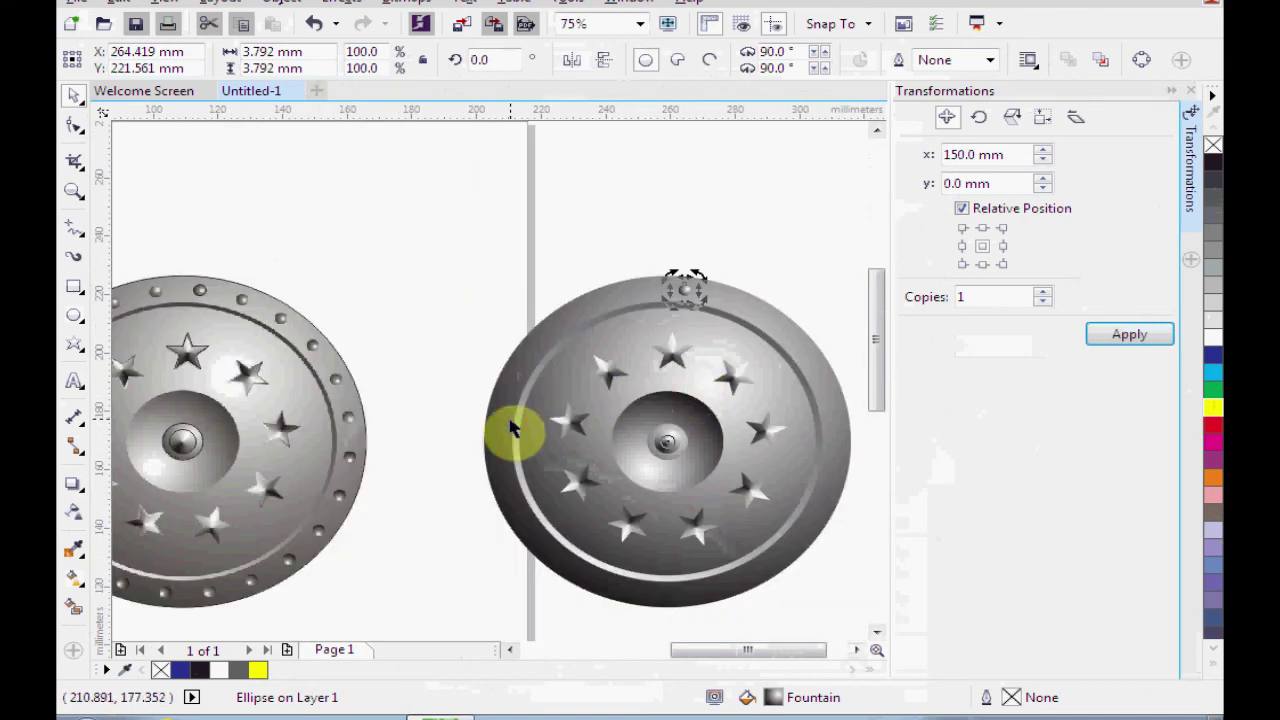
drag(514, 429, 757, 357)
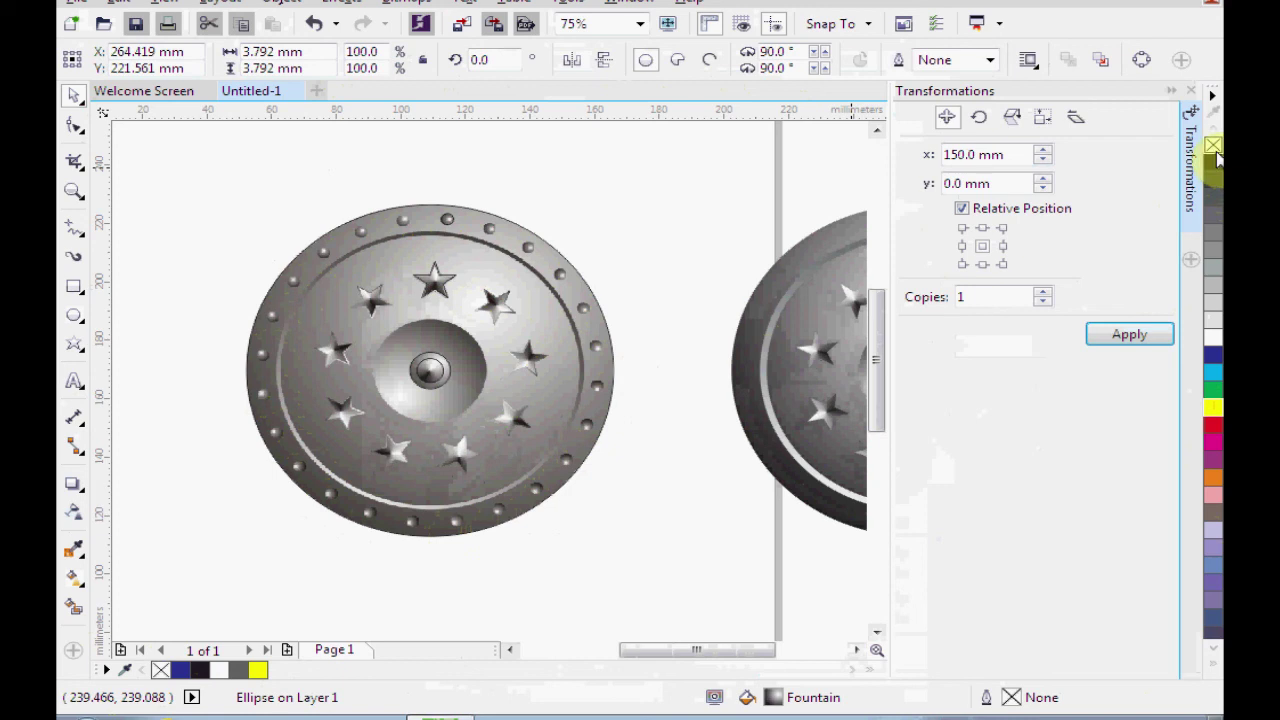
drag(866, 346, 435, 428)
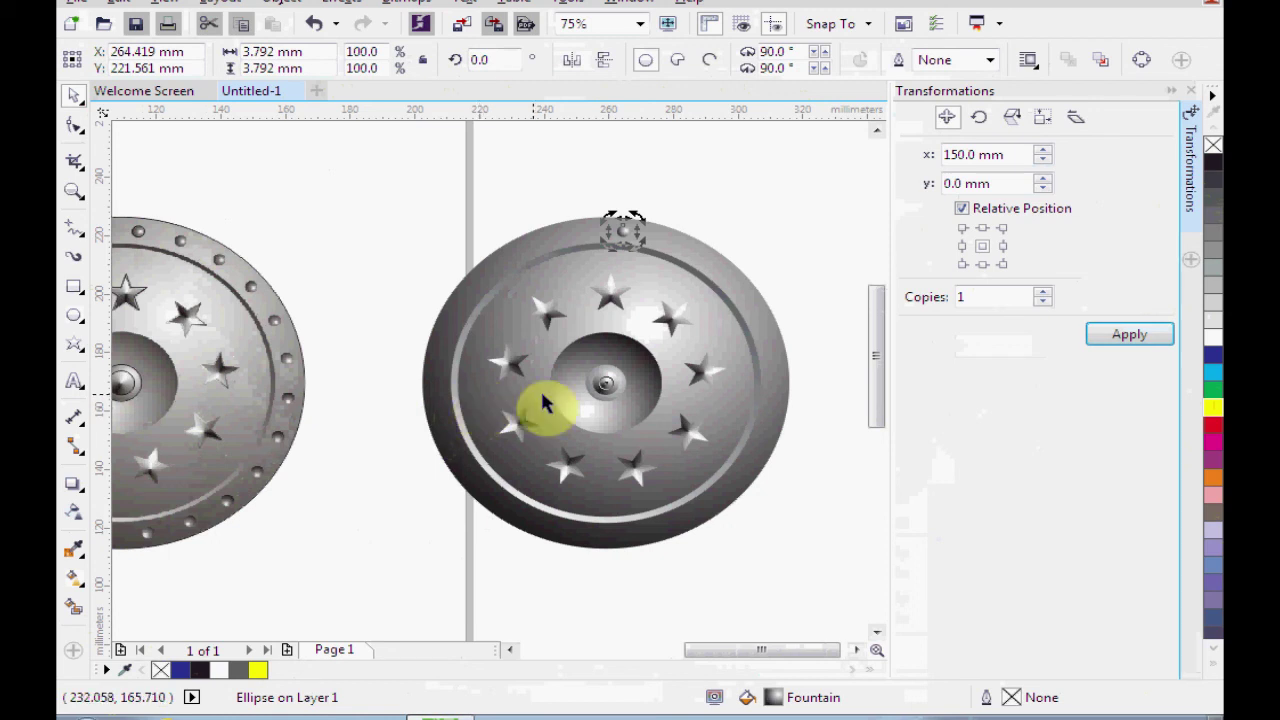
click(985, 120)
drag(1004, 151, 955, 162)
text(15)
drag(995, 347, 922, 348)
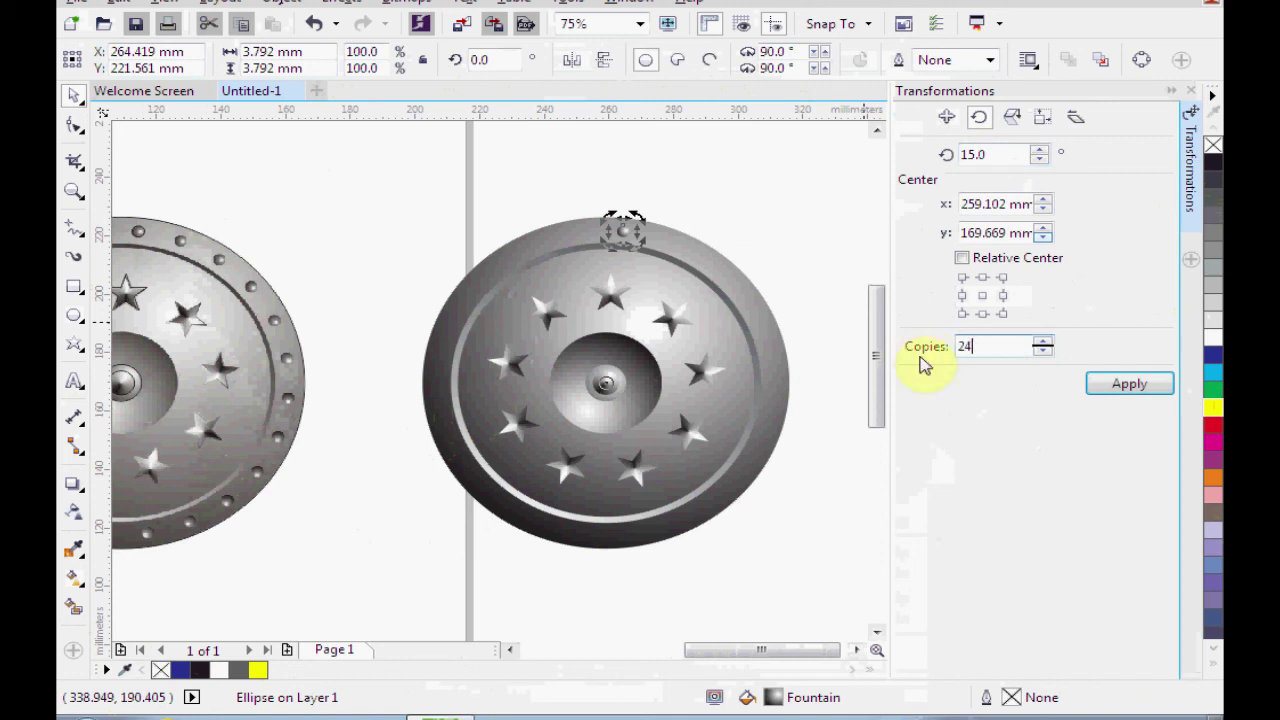
click(1140, 383)
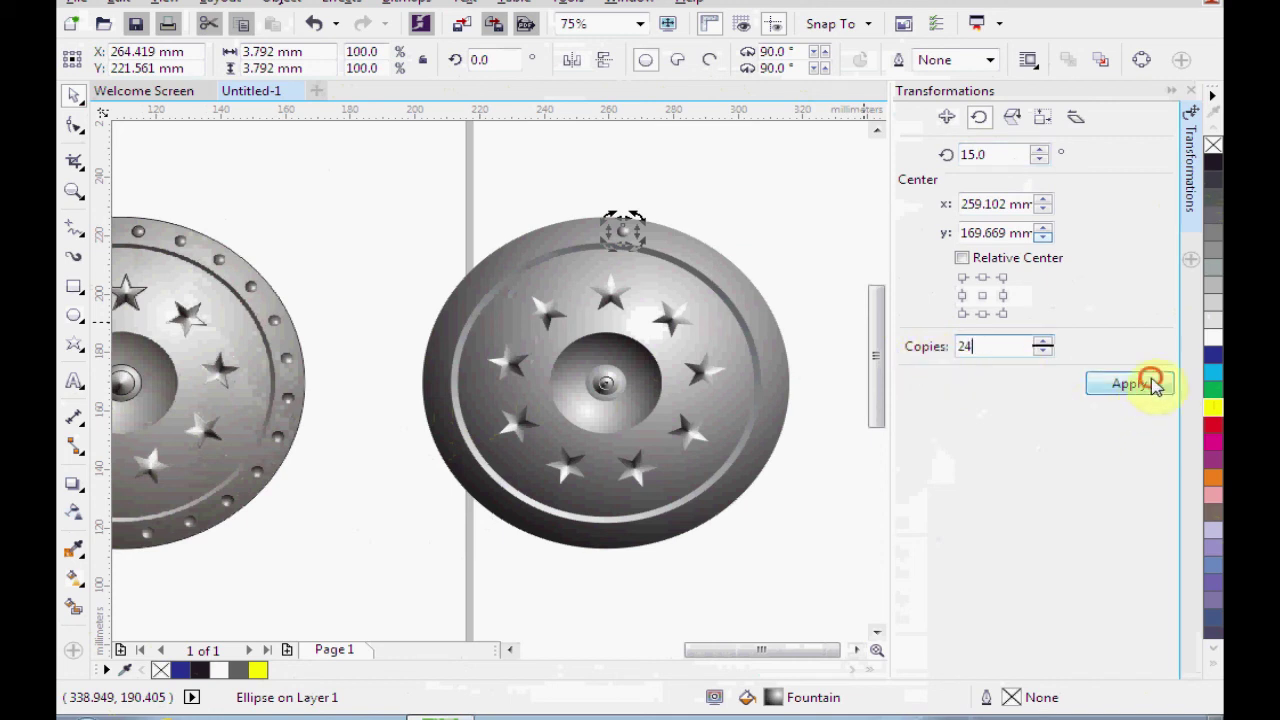
click(787, 542)
- Compare the new shield with the original and examine the shading and spacing of its rim rivets up close
drag(734, 528, 655, 473)
scroll(643, 473, down, 1)
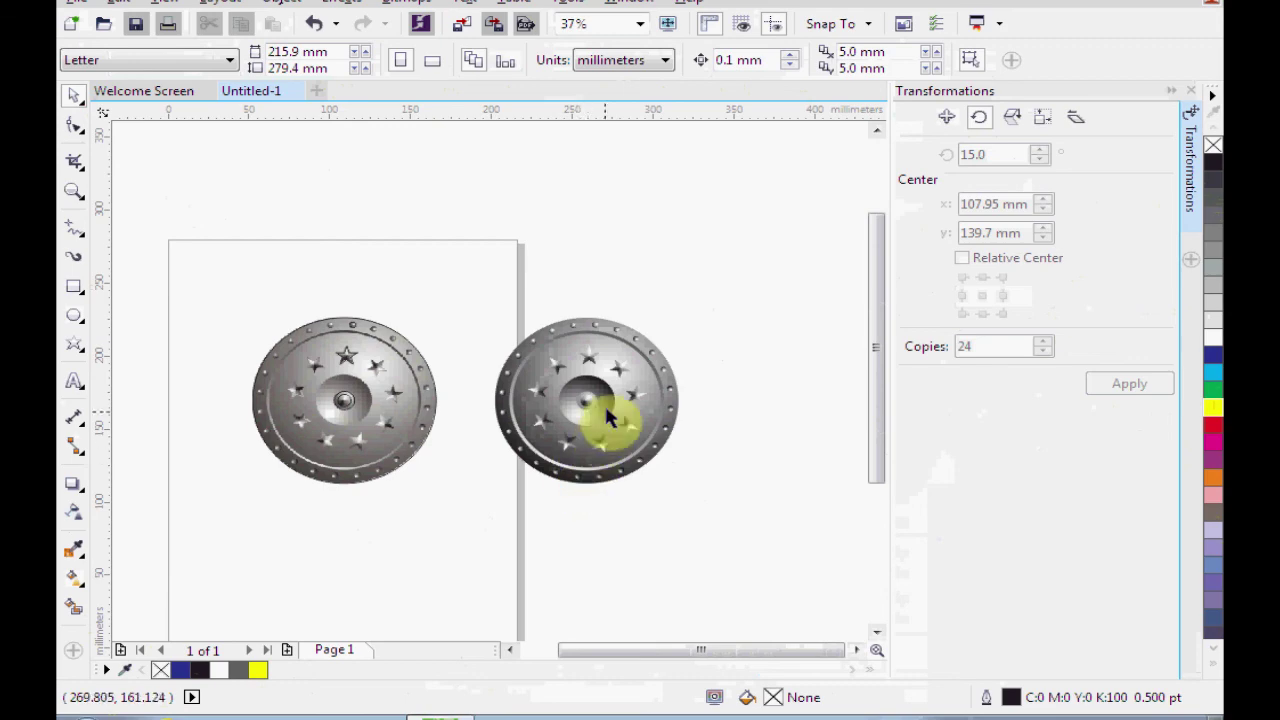
drag(408, 430, 586, 439)
scroll(794, 420, up, 2)
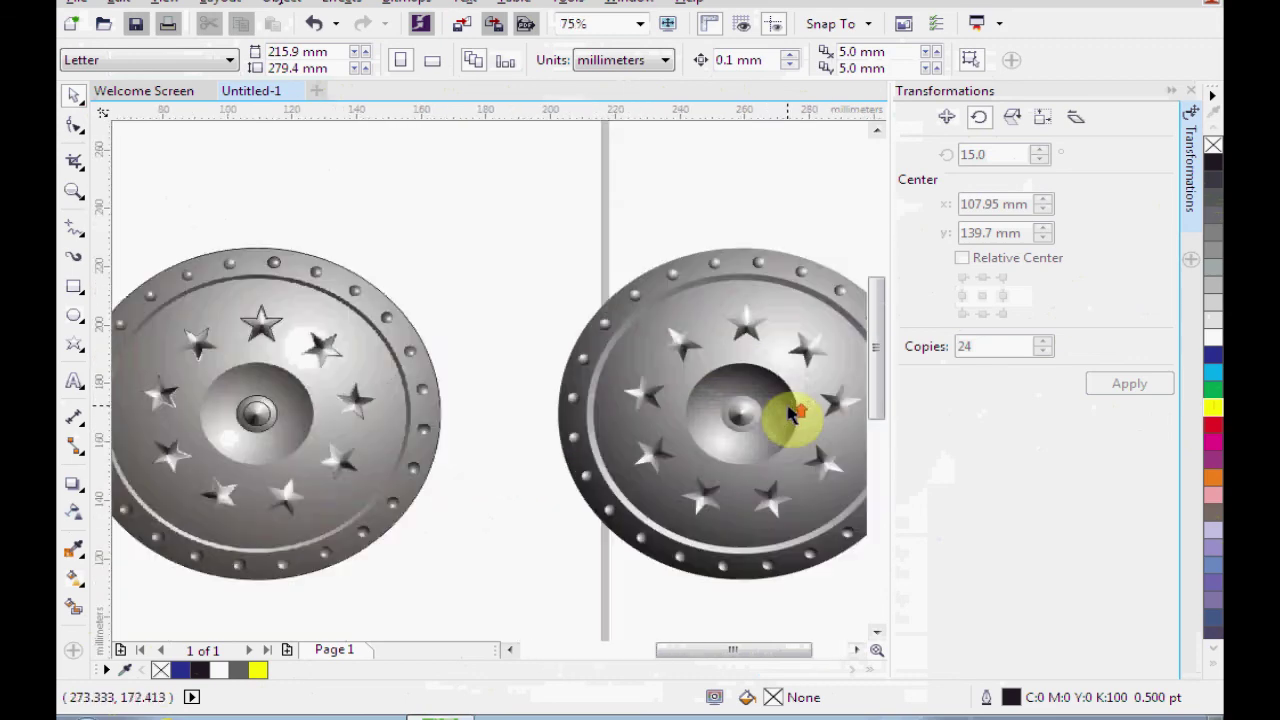
drag(794, 420, 606, 400)
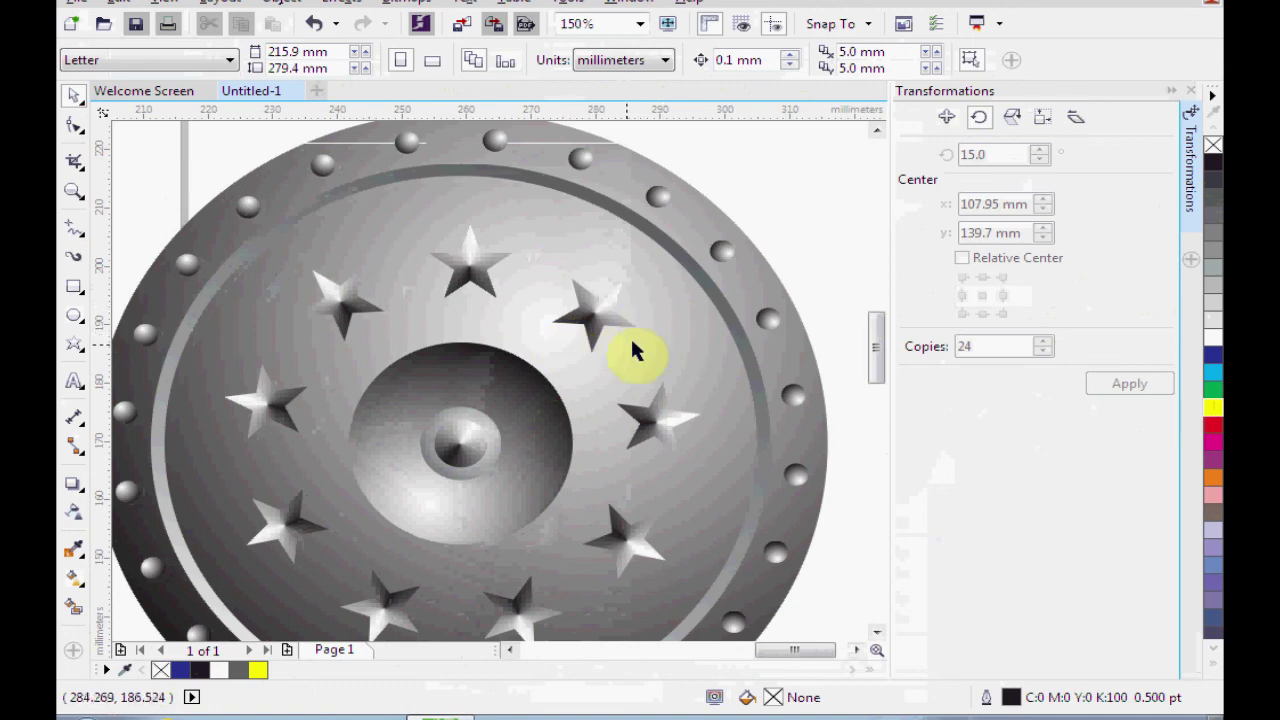
drag(630, 336, 625, 441)
scroll(550, 230, up, 2)
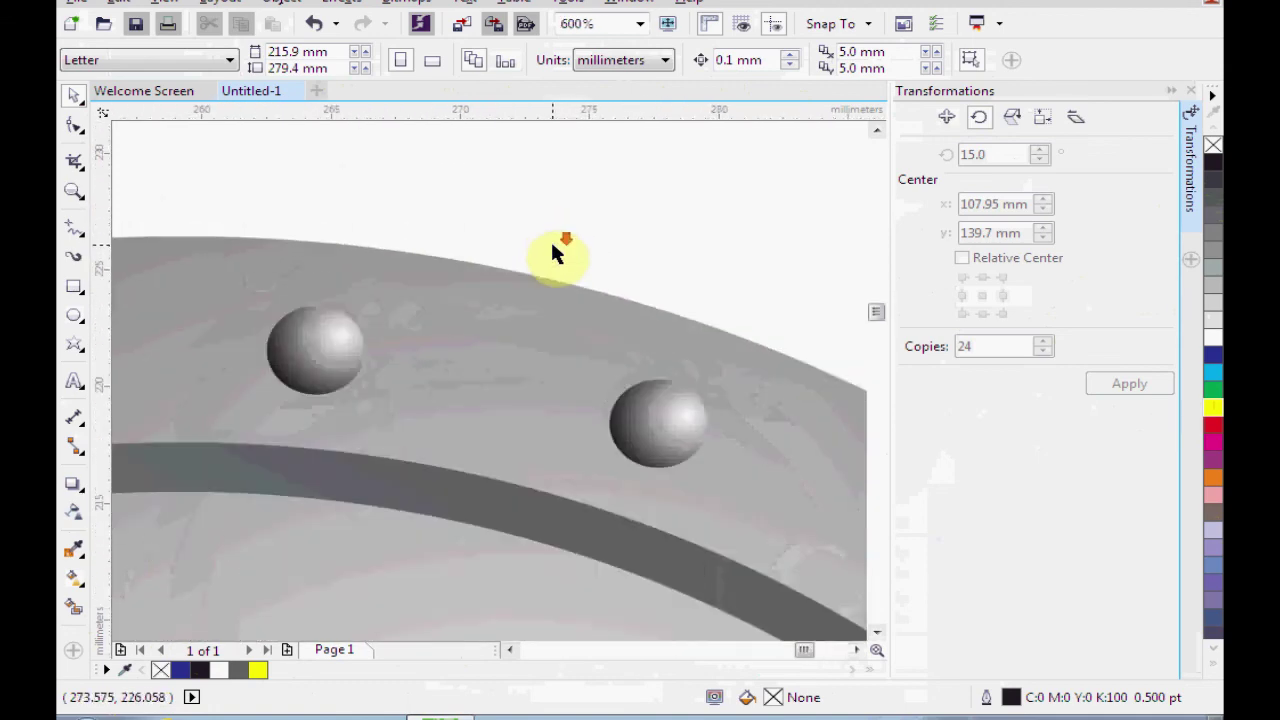
scroll(551, 251, down, 1)
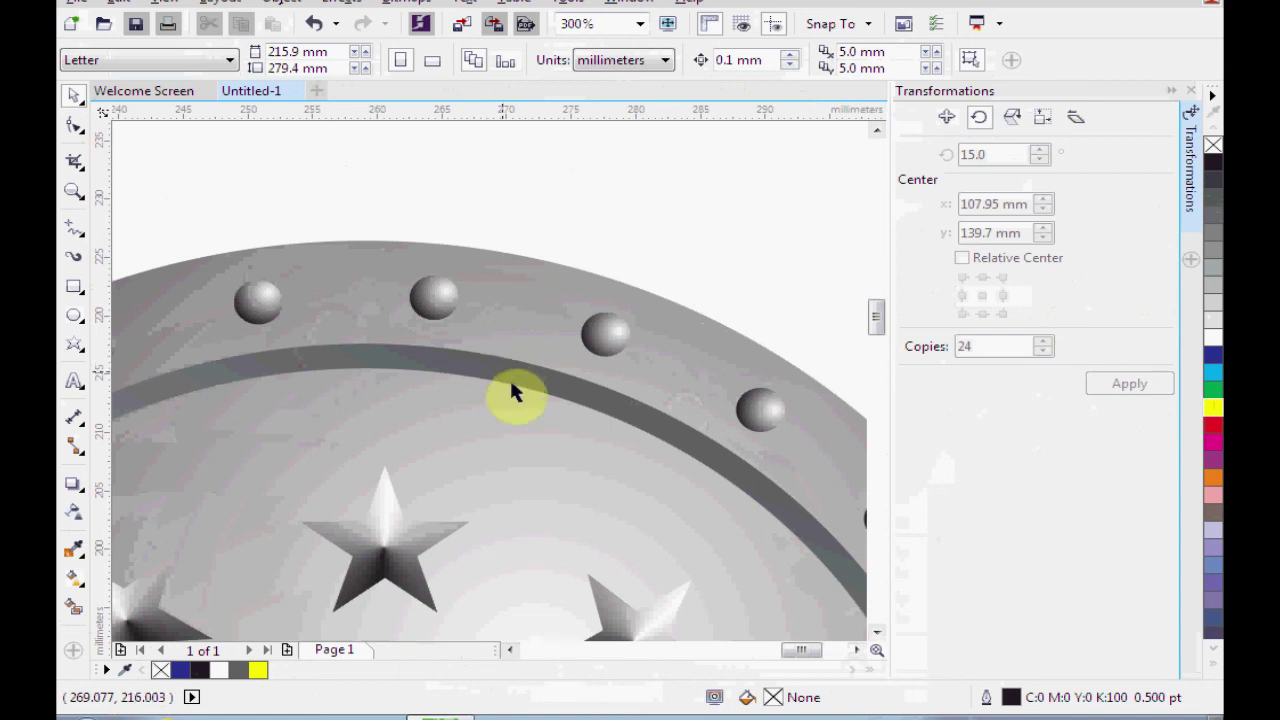
scroll(525, 350, down, 1)
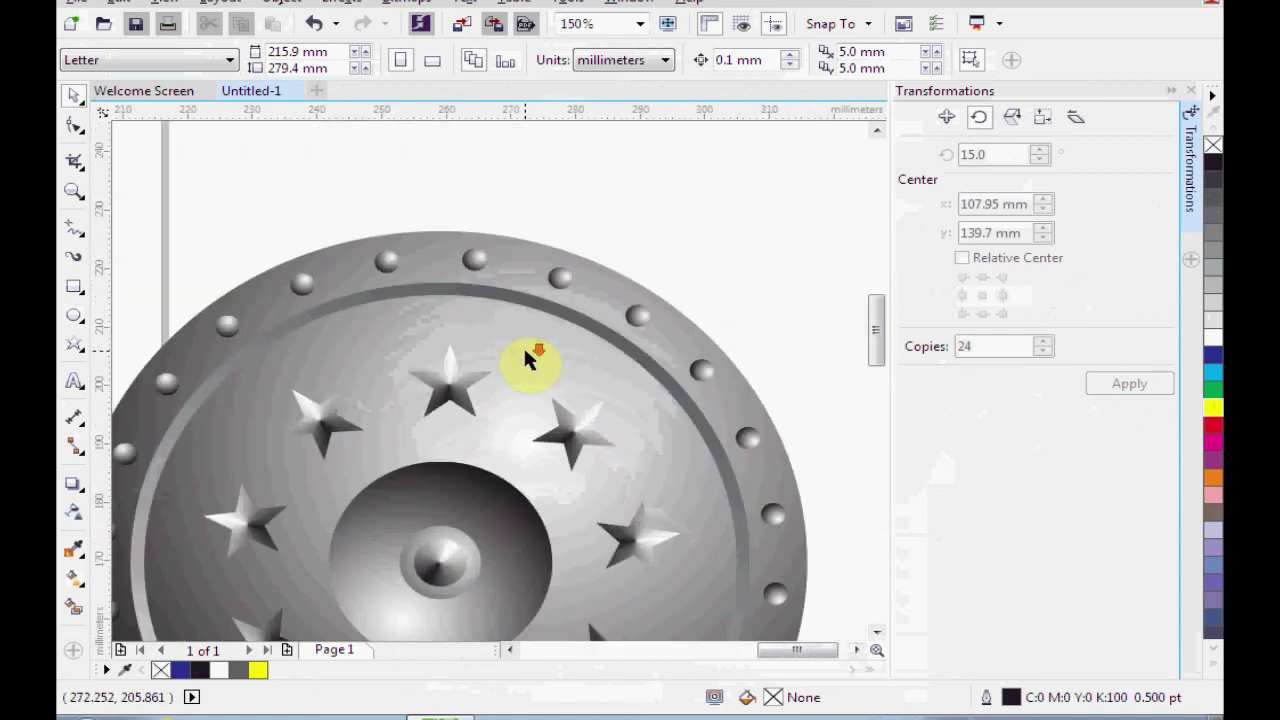
scroll(591, 281, down, 1)
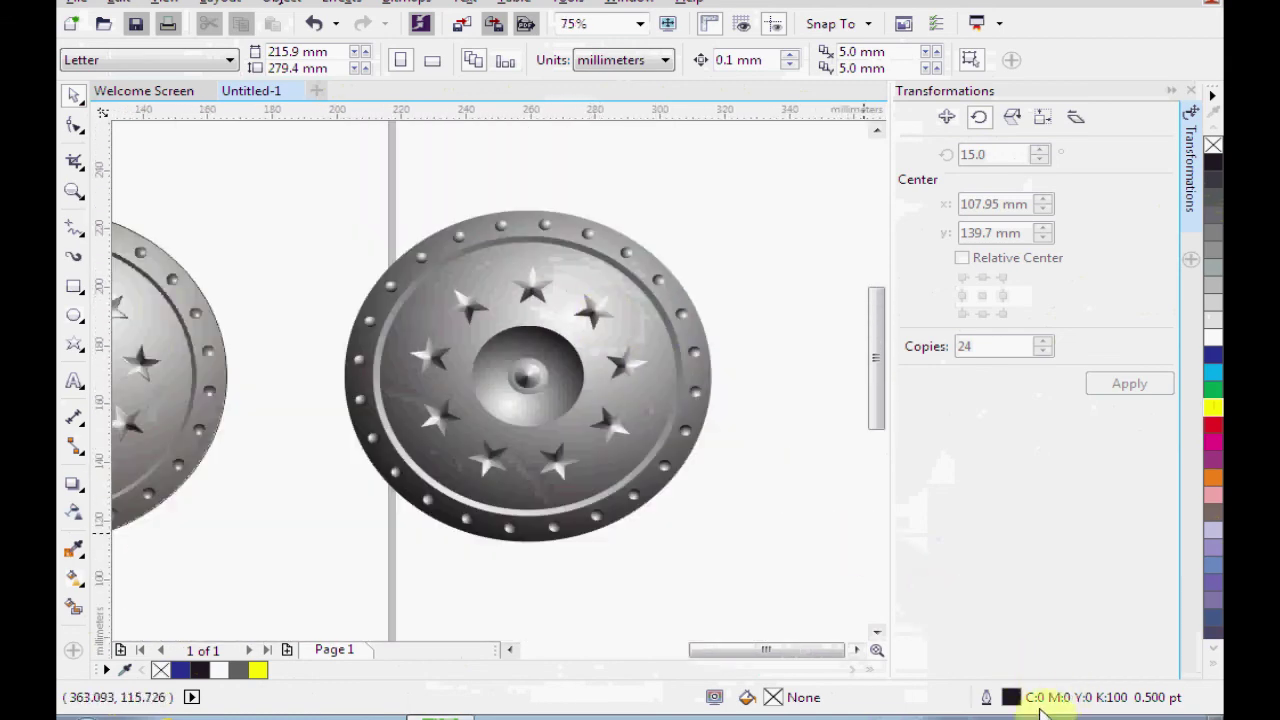
click(997, 717)
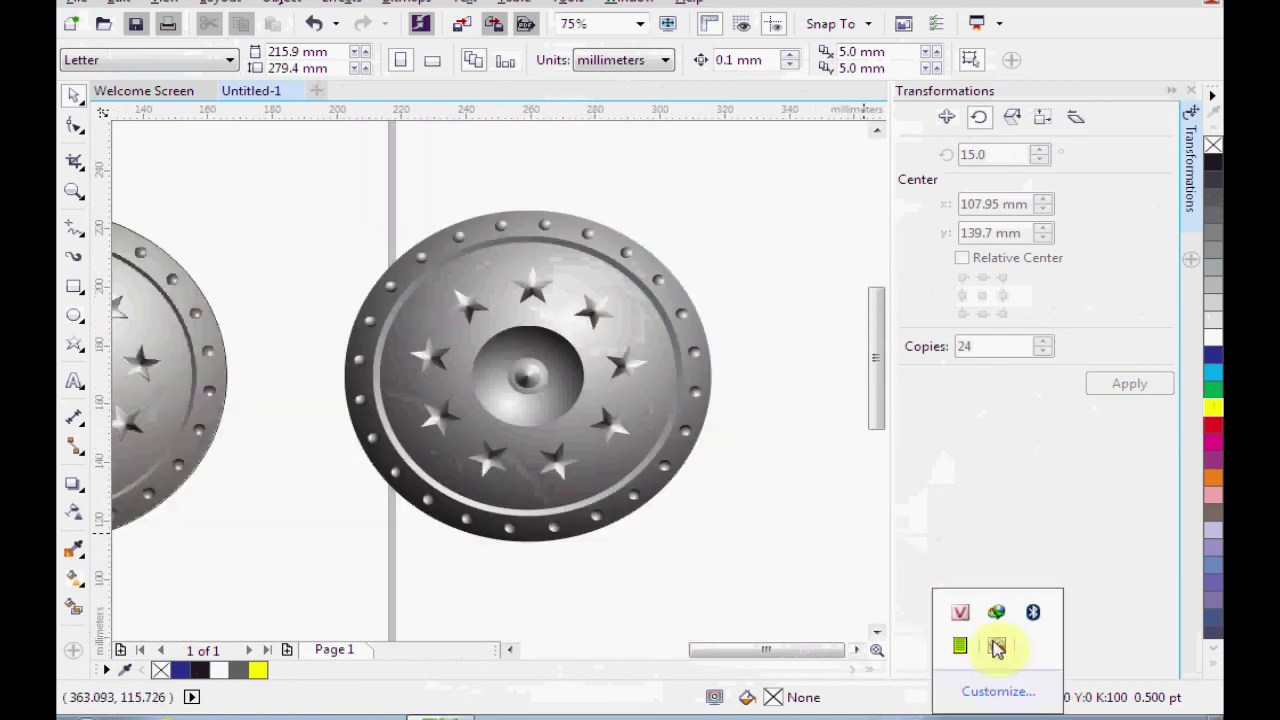
right_click(997, 647)
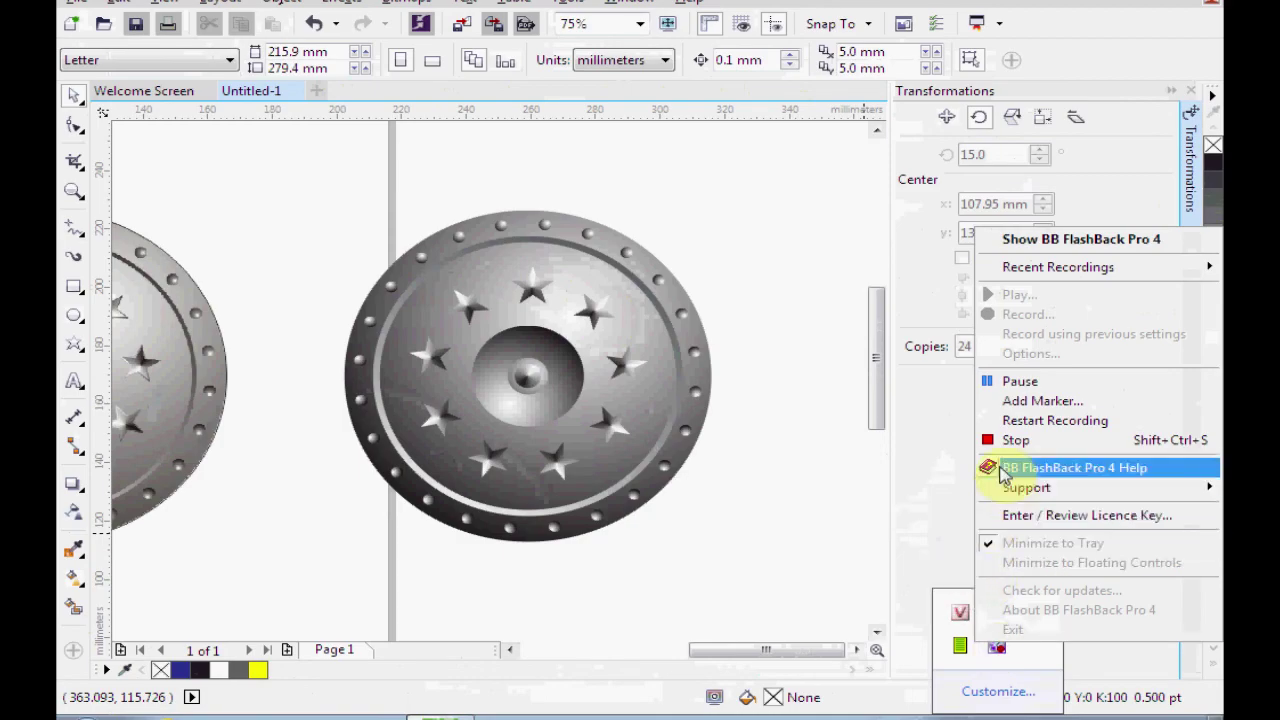